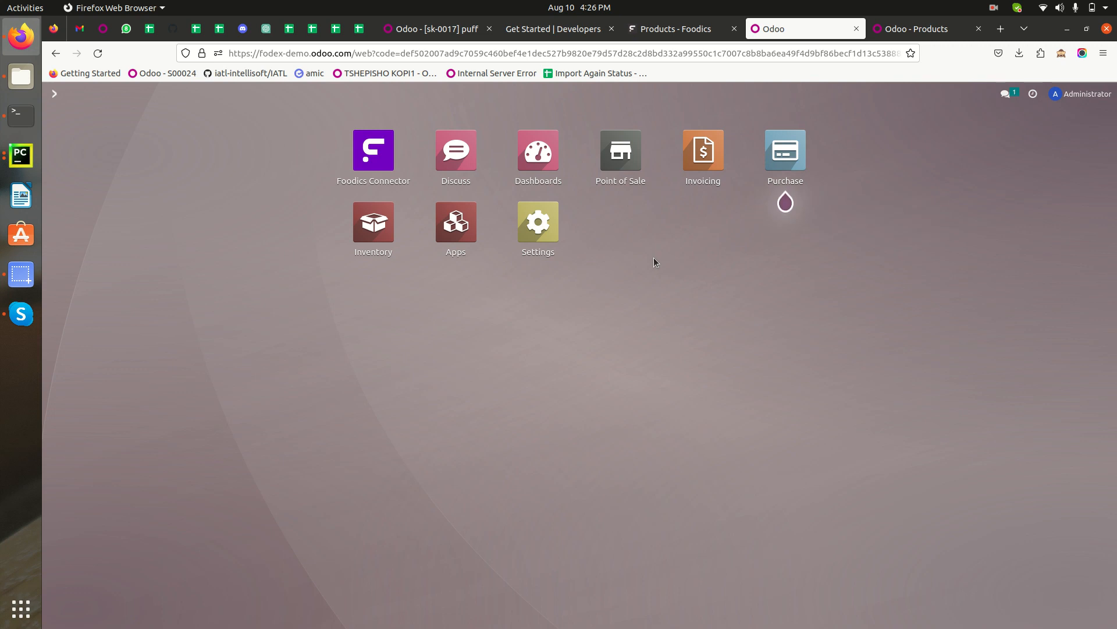
Open the Point of Sale app.
{"action": "left_click", "coordinate": [618, 149]}
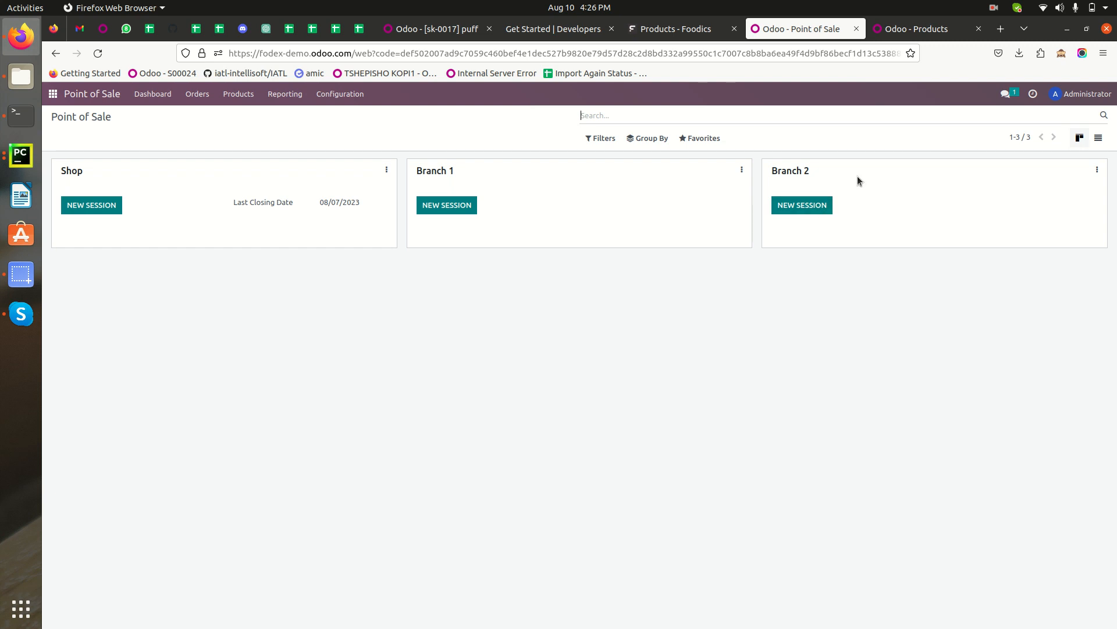
Open the Branches list under Manage in the Foodics console.
{"action": "left_click", "coordinate": [675, 28]}
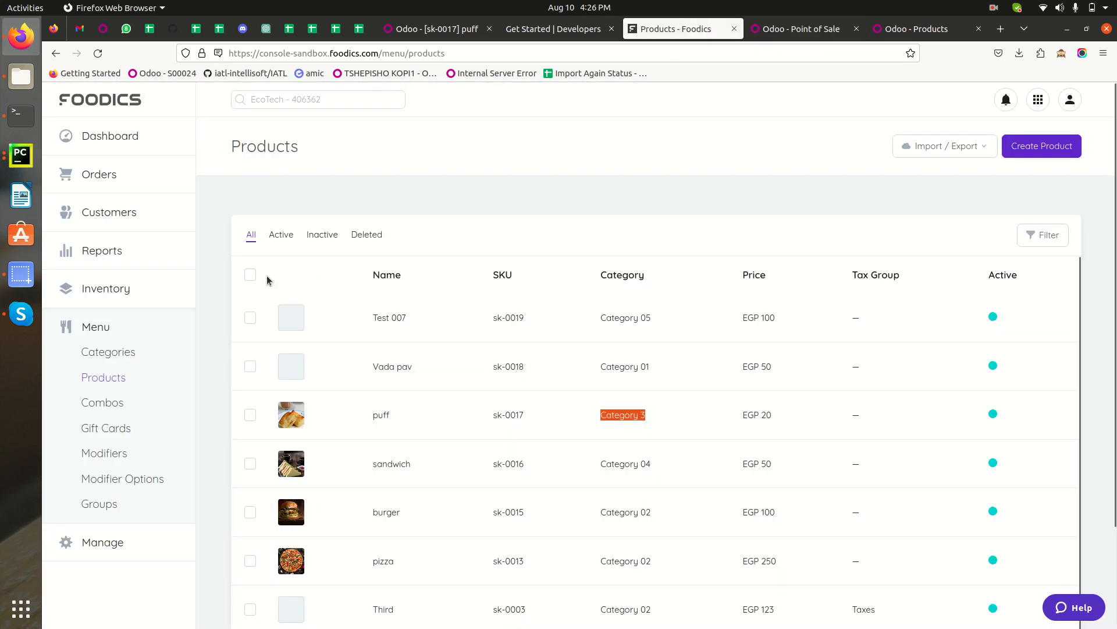
{"action": "left_click", "coordinate": [103, 540]}
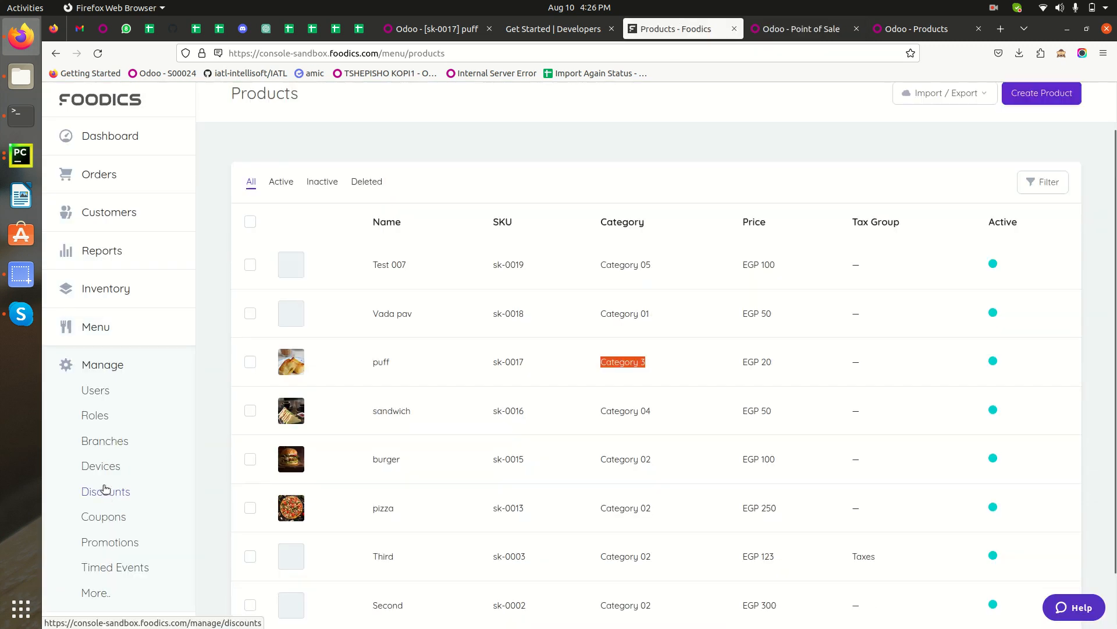
{"action": "left_click", "coordinate": [104, 440]}
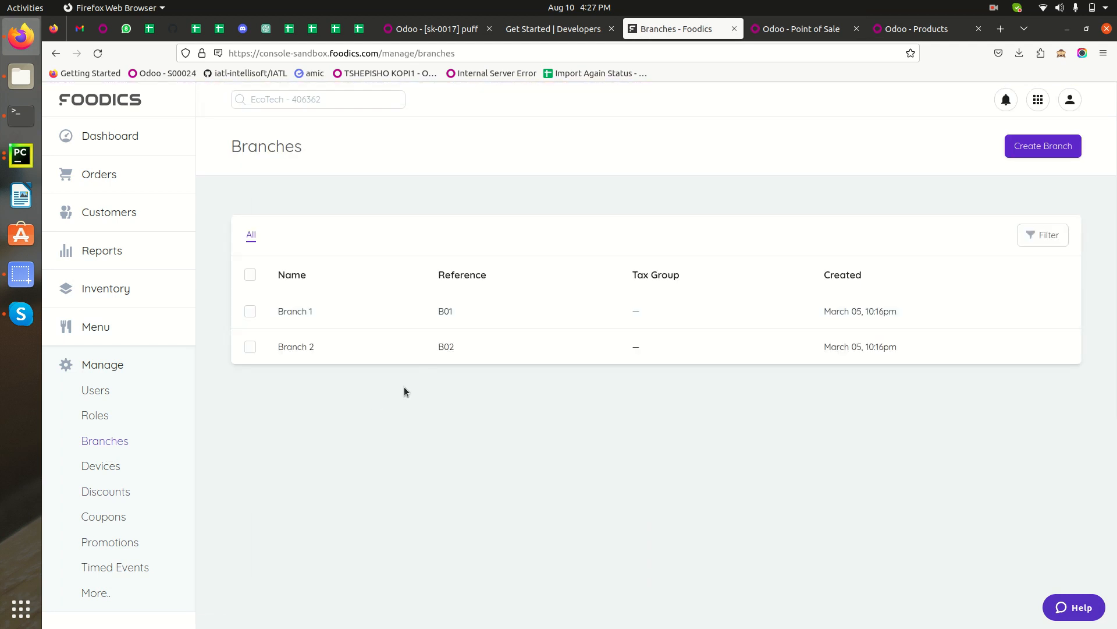
Compare the Odoo point of sale shops with the Foodics branches.
{"action": "left_click", "coordinate": [798, 29]}
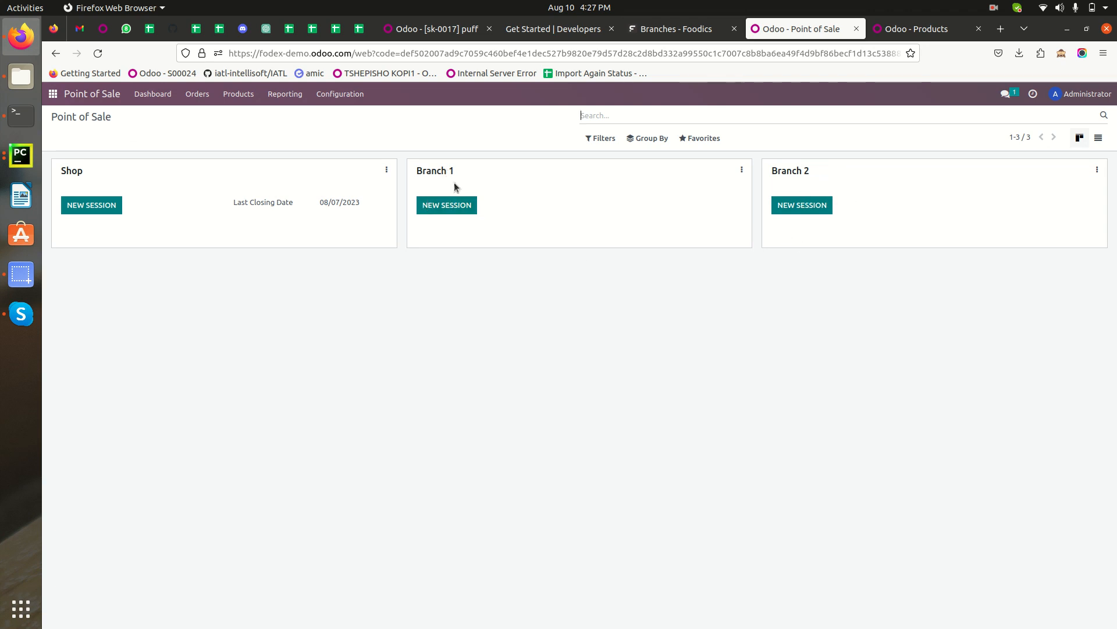
{"action": "left_click", "coordinate": [682, 32]}
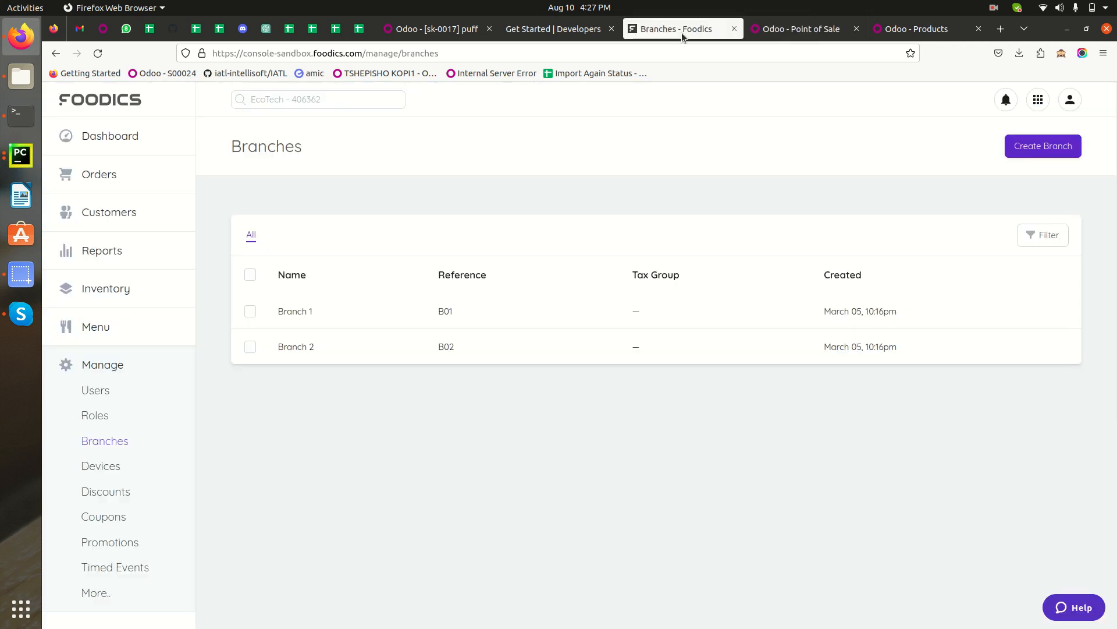
{"action": "left_click", "coordinate": [786, 37]}
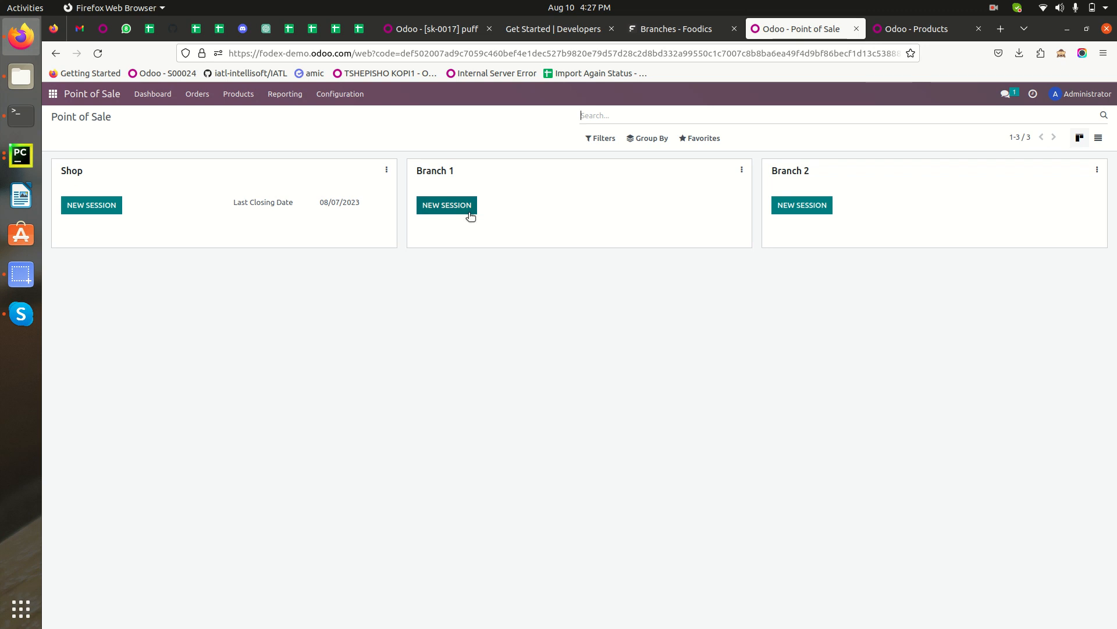
{"action": "left_click", "coordinate": [689, 27]}
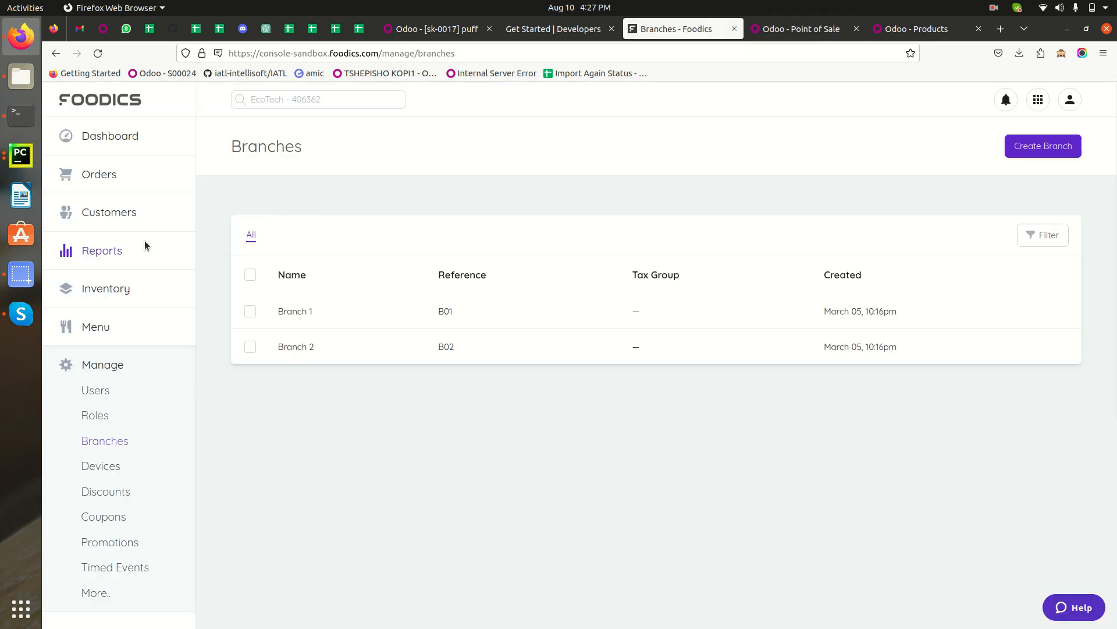
Open the Foodics Orders list and check the Odoo instance's address.
{"action": "left_click", "coordinate": [96, 174]}
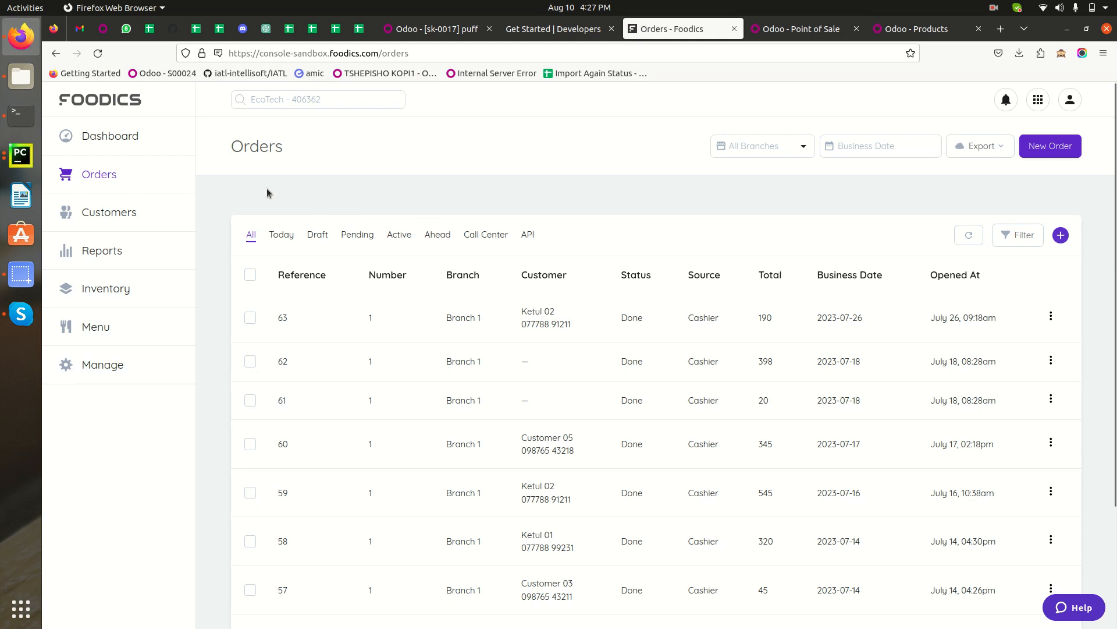
{"action": "left_click", "coordinate": [807, 37]}
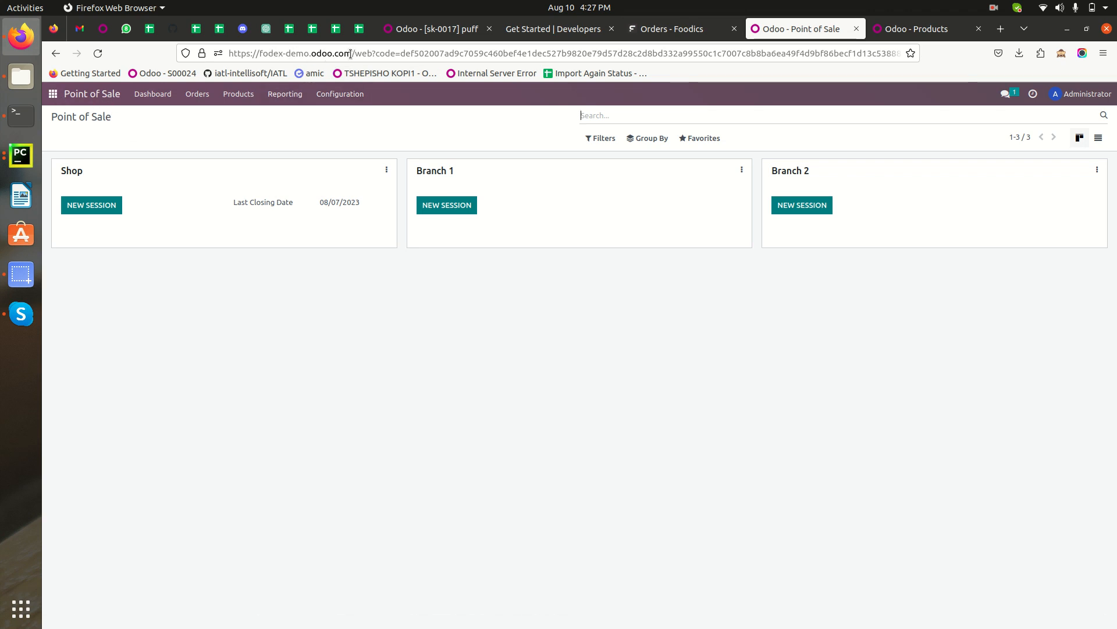
{"action": "left_click_drag", "start_coordinate": [352, 53], "coordinate": [220, 57]}
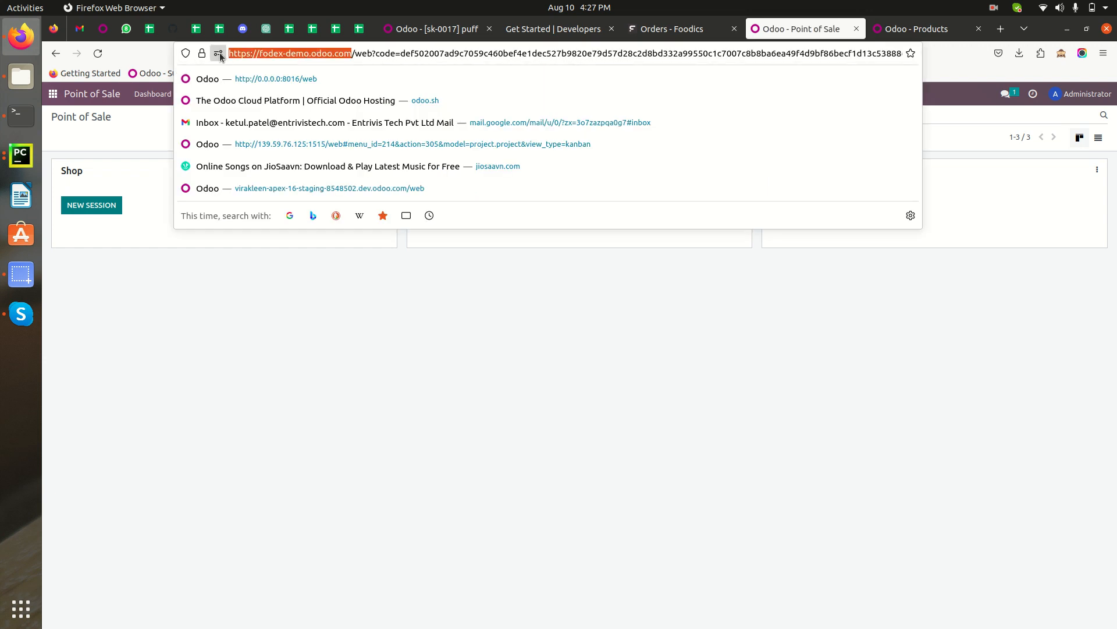
{"action": "left_click", "coordinate": [676, 35]}
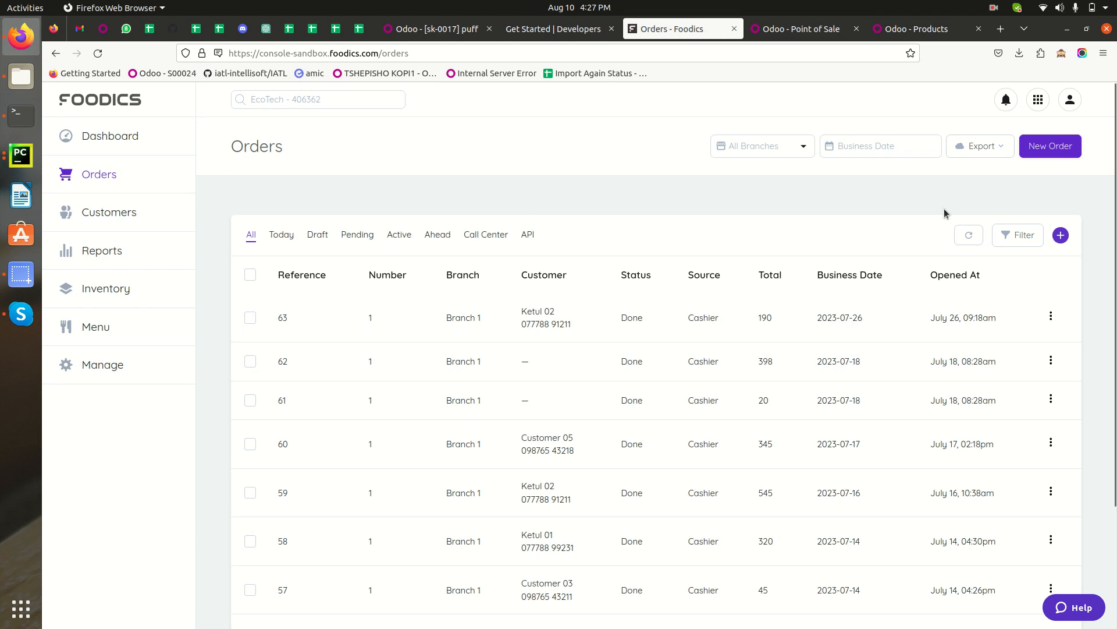
Start a new cashier order for Branch 1 (B01).
{"action": "left_click", "coordinate": [1042, 149]}
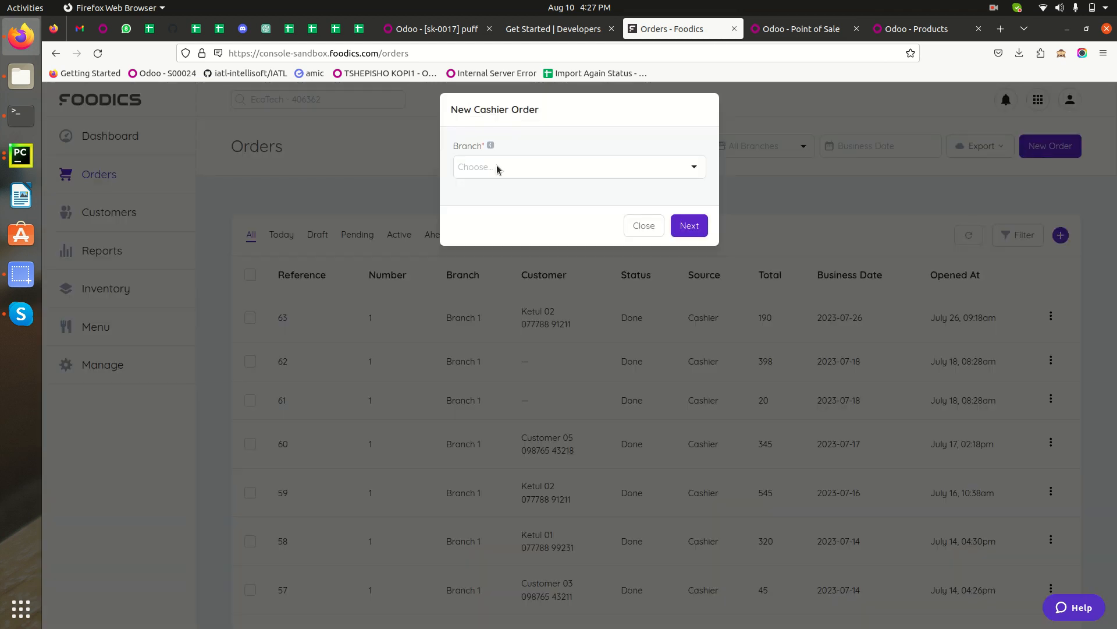
{"action": "left_click", "coordinate": [498, 169]}
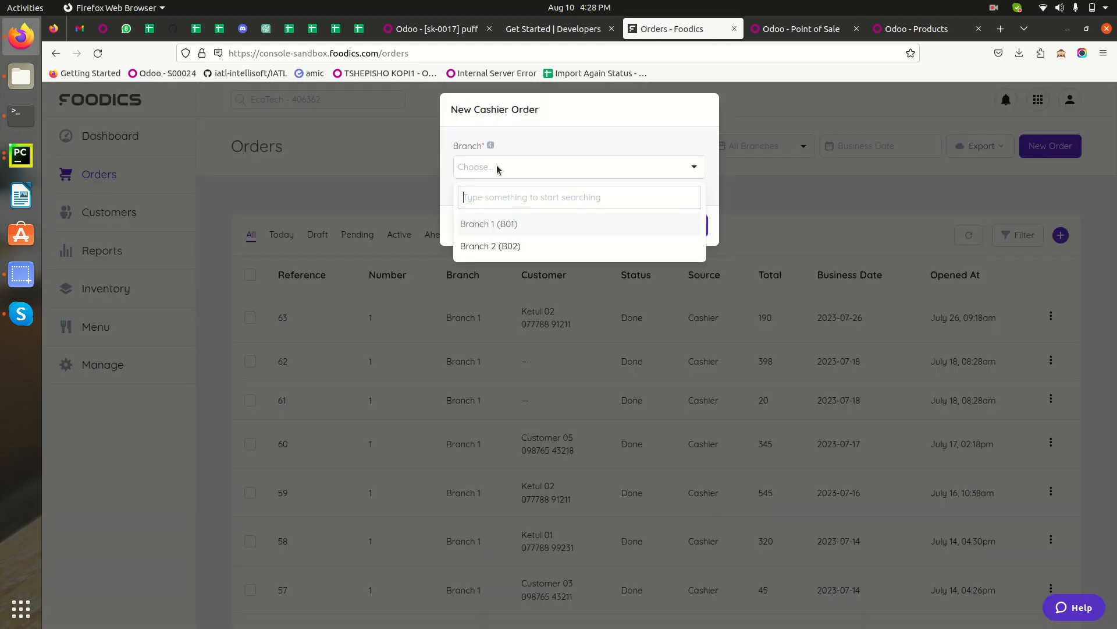
{"action": "left_click", "coordinate": [506, 229]}
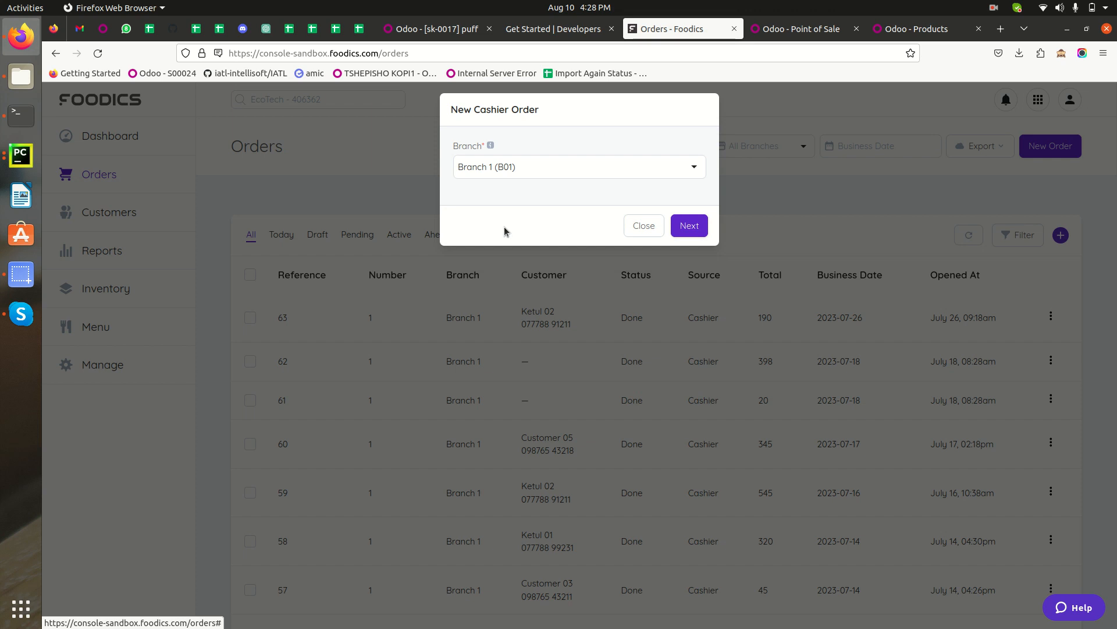
{"action": "left_click", "coordinate": [690, 227]}
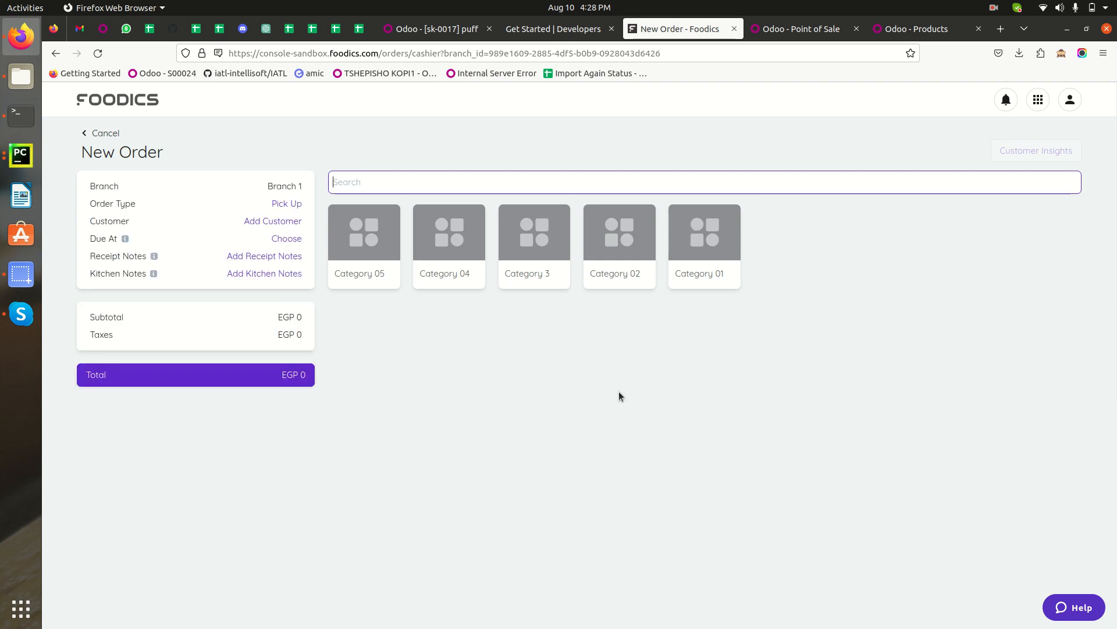
Add an existing customer to the order.
{"action": "left_click", "coordinate": [264, 221]}
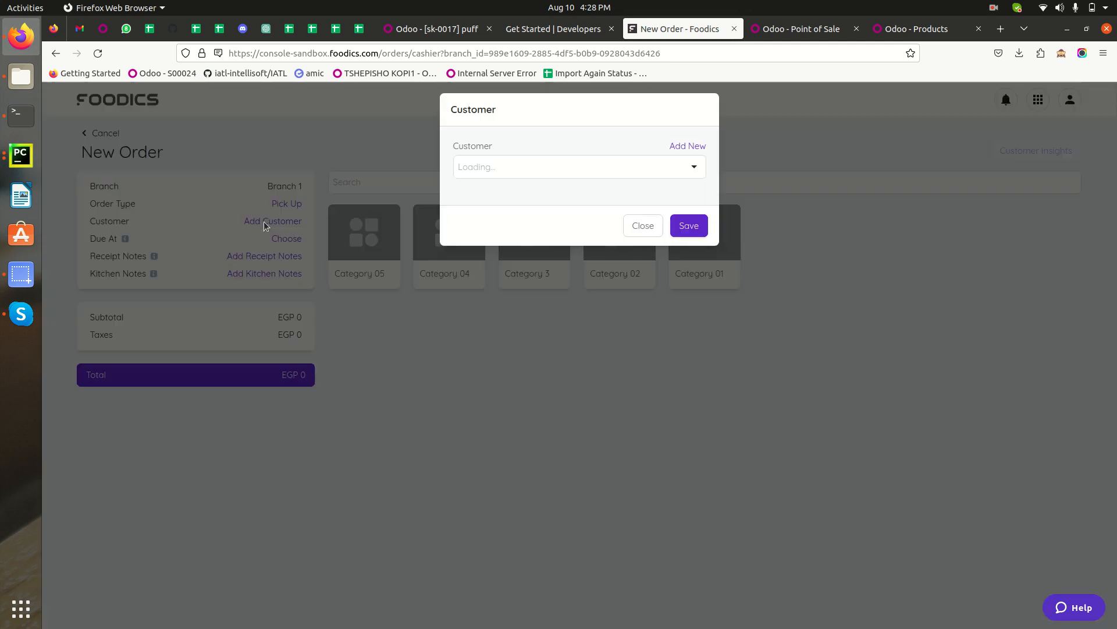
{"action": "left_click", "coordinate": [548, 169]}
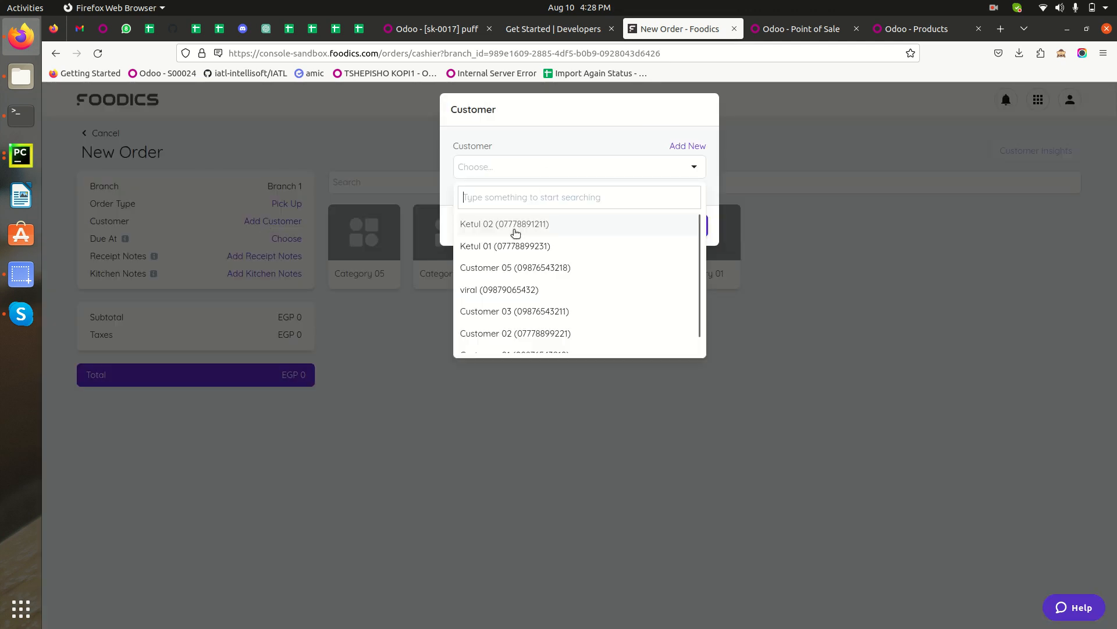
{"action": "left_click", "coordinate": [493, 246]}
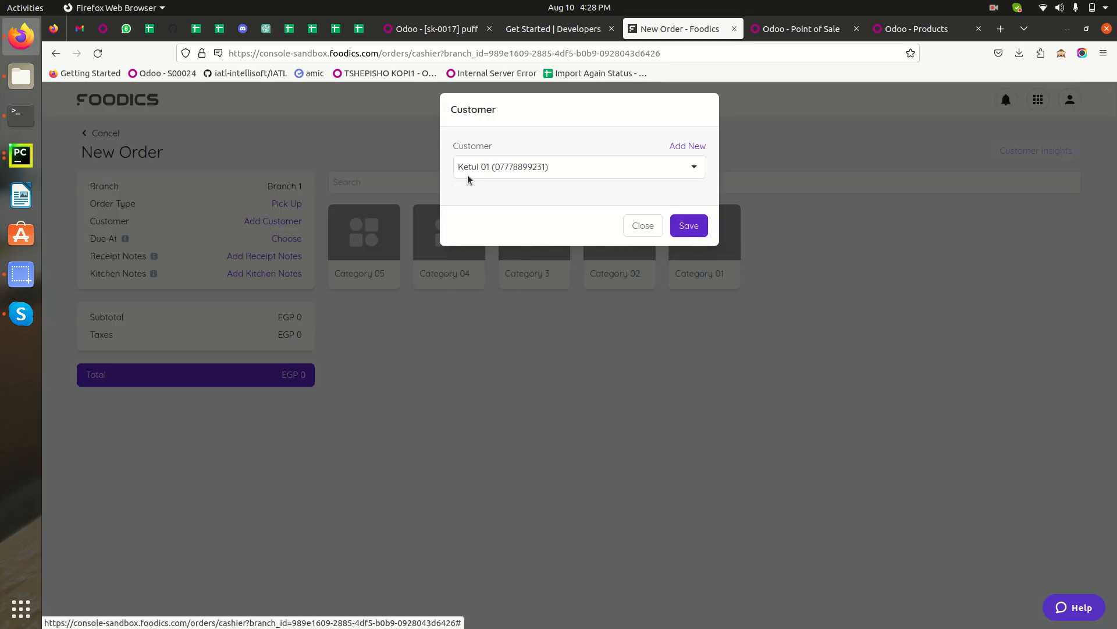
{"action": "left_click", "coordinate": [688, 228]}
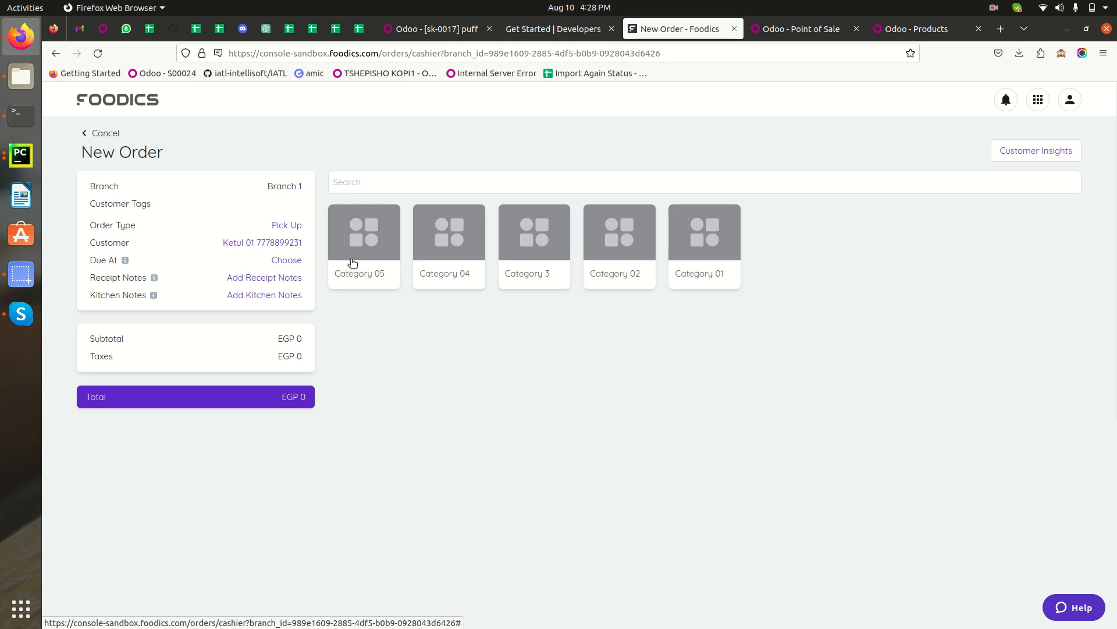
Open the puff product from Category 3 and set its quantity to 2.
{"action": "left_click", "coordinate": [517, 239]}
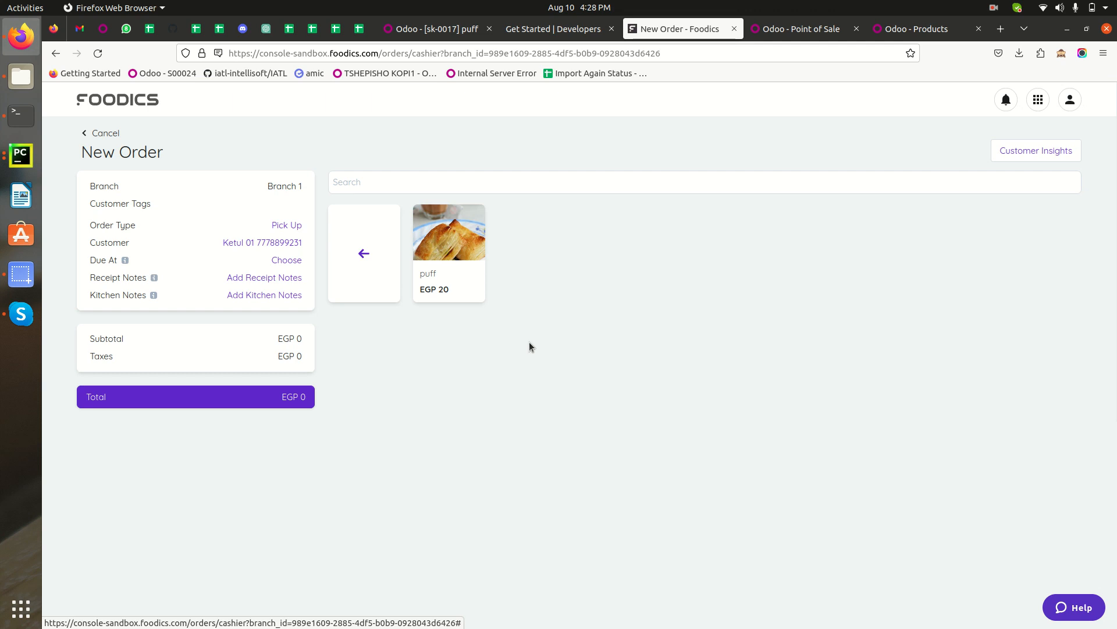
{"action": "left_click", "coordinate": [451, 248]}
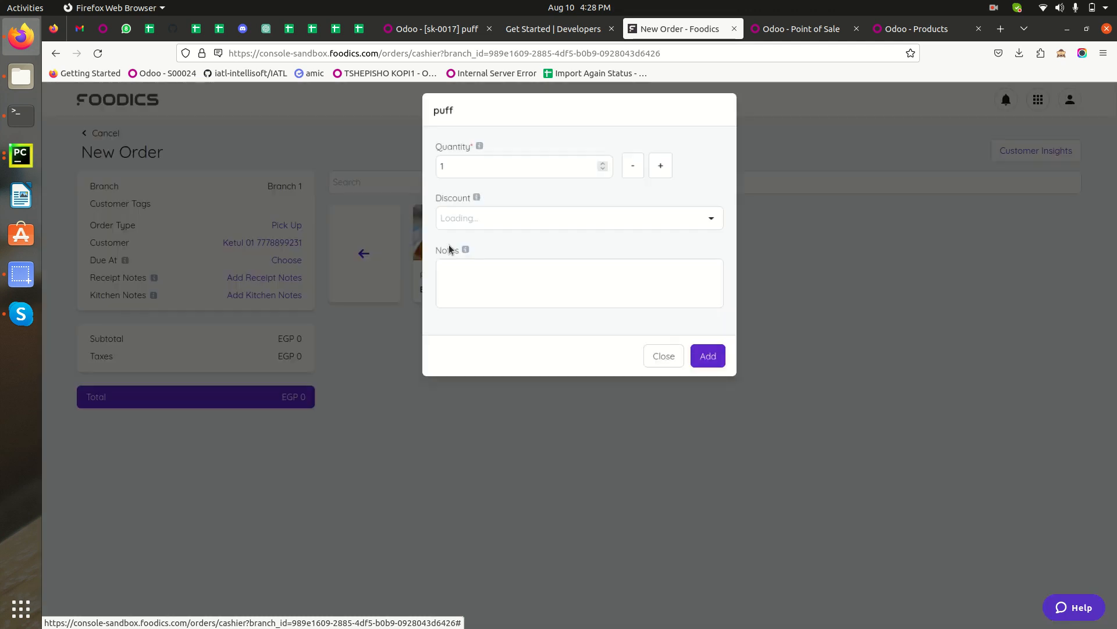
{"action": "left_click", "coordinate": [663, 168]}
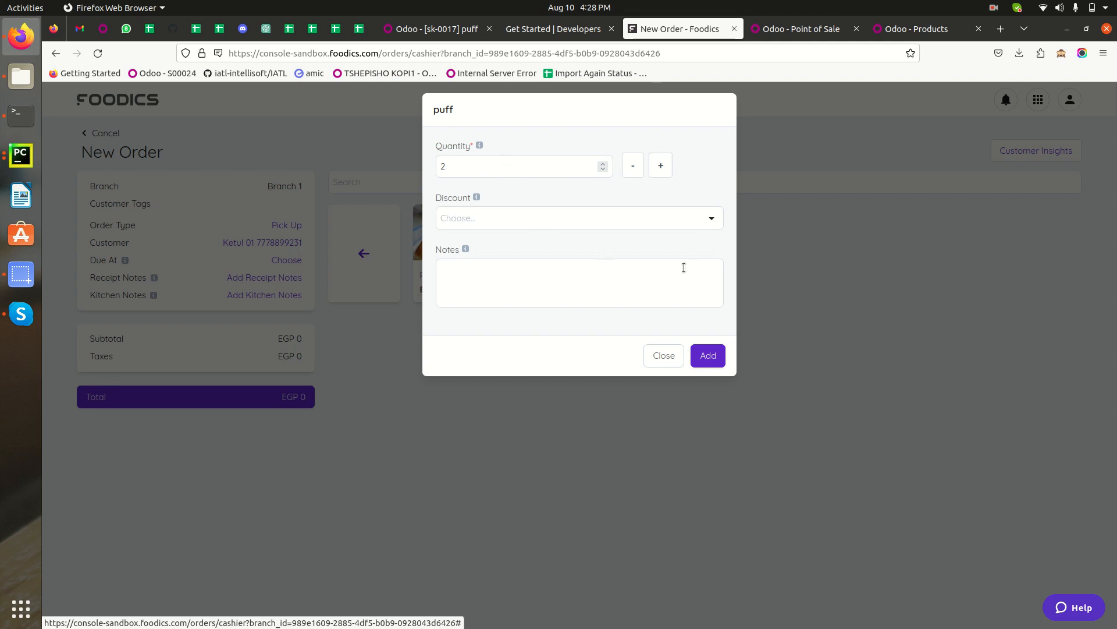
Add the note "Add some extra souse" to the puff and add it to the order.
{"action": "left_click", "coordinate": [502, 283]}
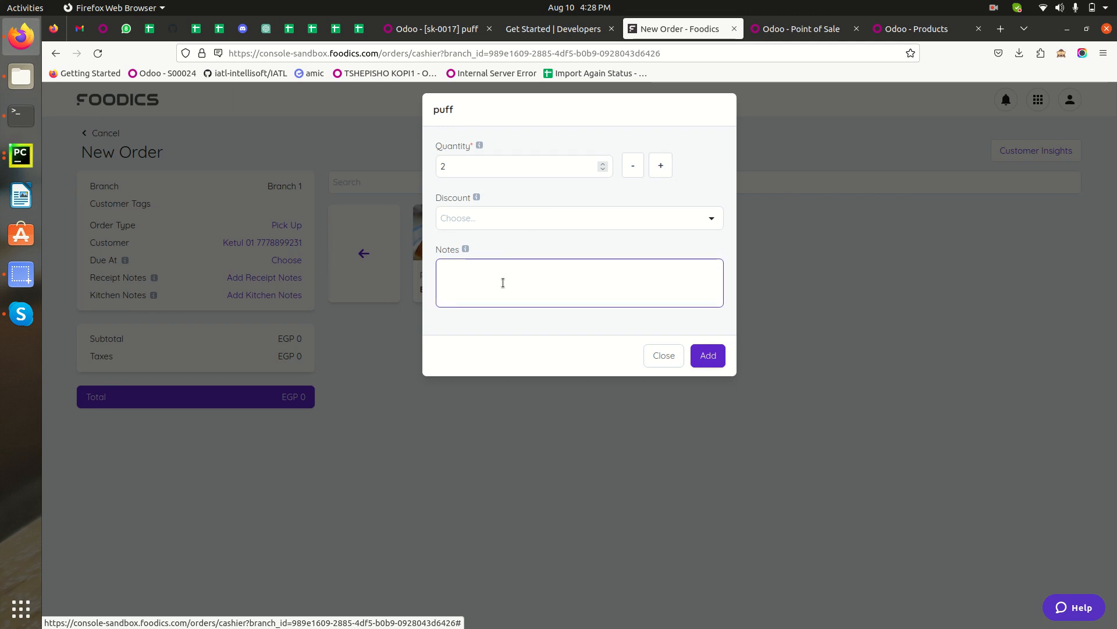
{"action": "type", "text": "Ass"}
{"action": "key", "text": "BackSpace"}
{"action": "type", "text": "dd some ex"}
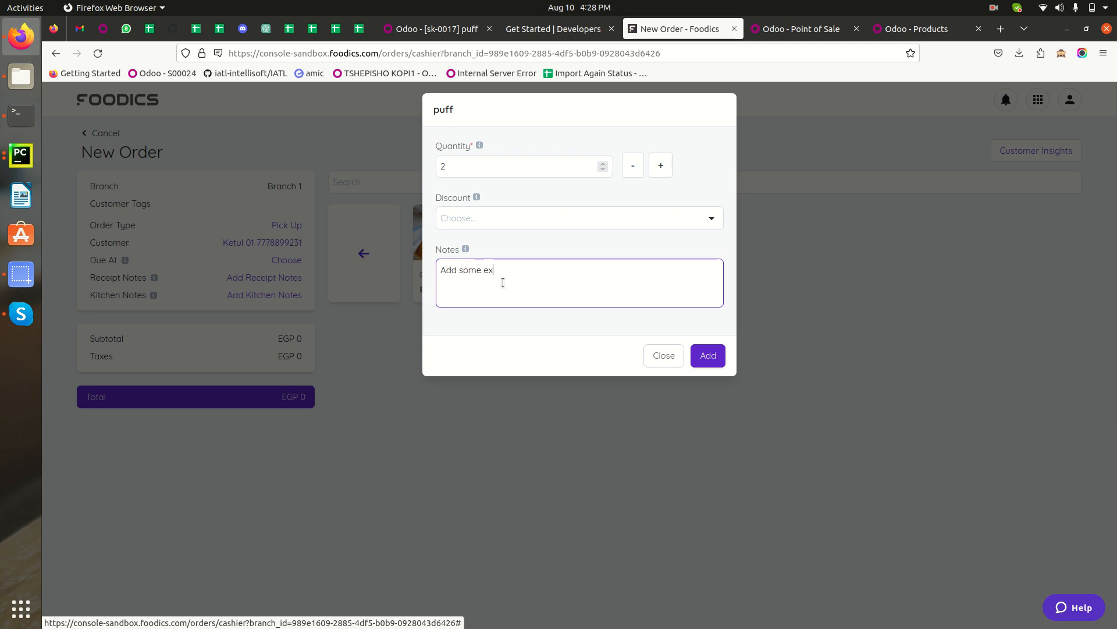
{"action": "type", "text": "tra souse"}
{"action": "left_click", "coordinate": [708, 356]}
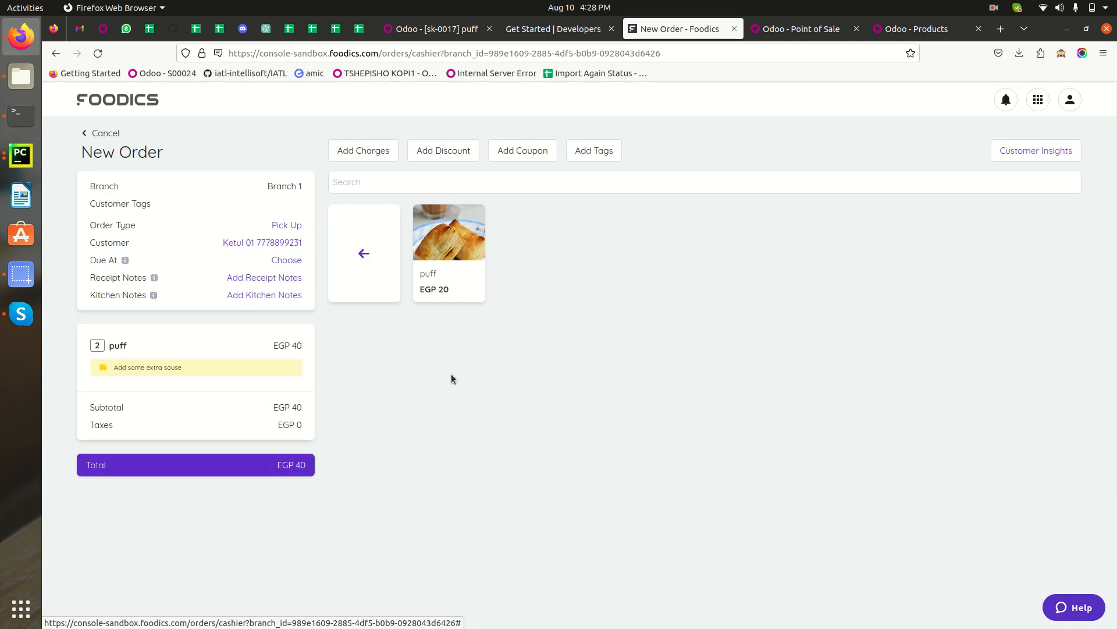
Pay the order with the Bank payment method and close the success dialog.
{"action": "left_click", "coordinate": [154, 353]}
{"action": "left_click", "coordinate": [221, 468]}
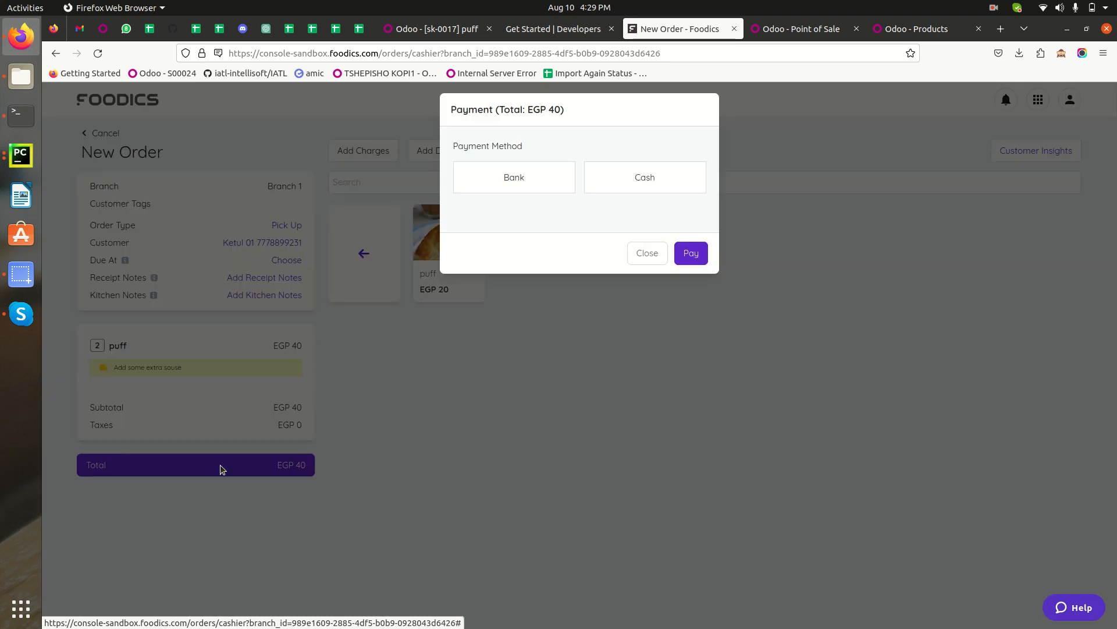
{"action": "left_click", "coordinate": [517, 179]}
{"action": "left_click", "coordinate": [526, 251]}
{"action": "left_click", "coordinate": [692, 370]}
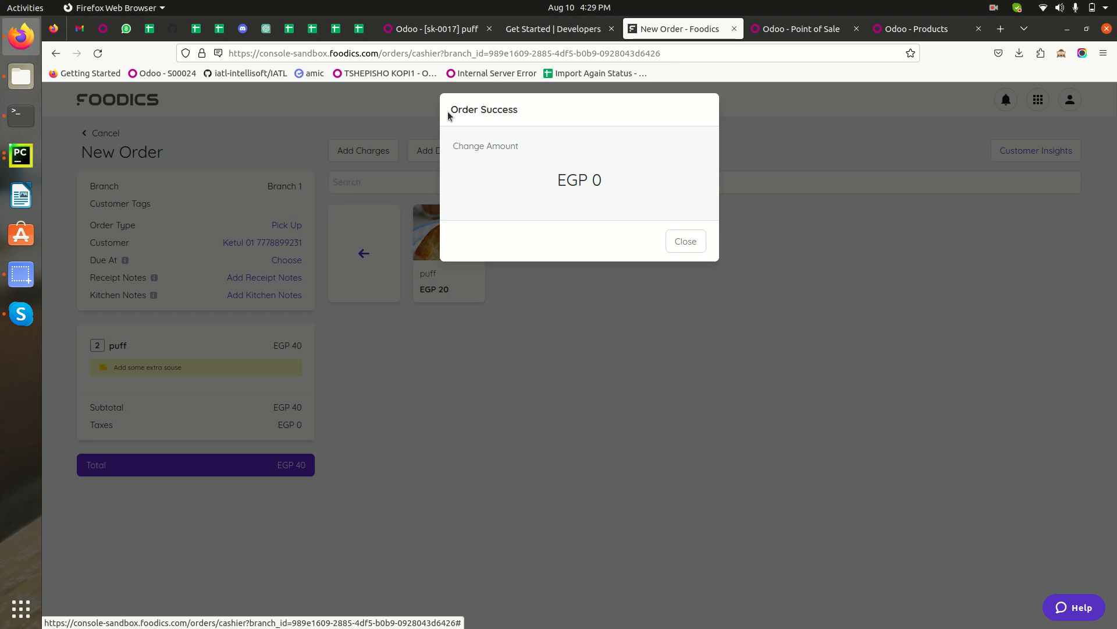
{"action": "left_click", "coordinate": [683, 245]}
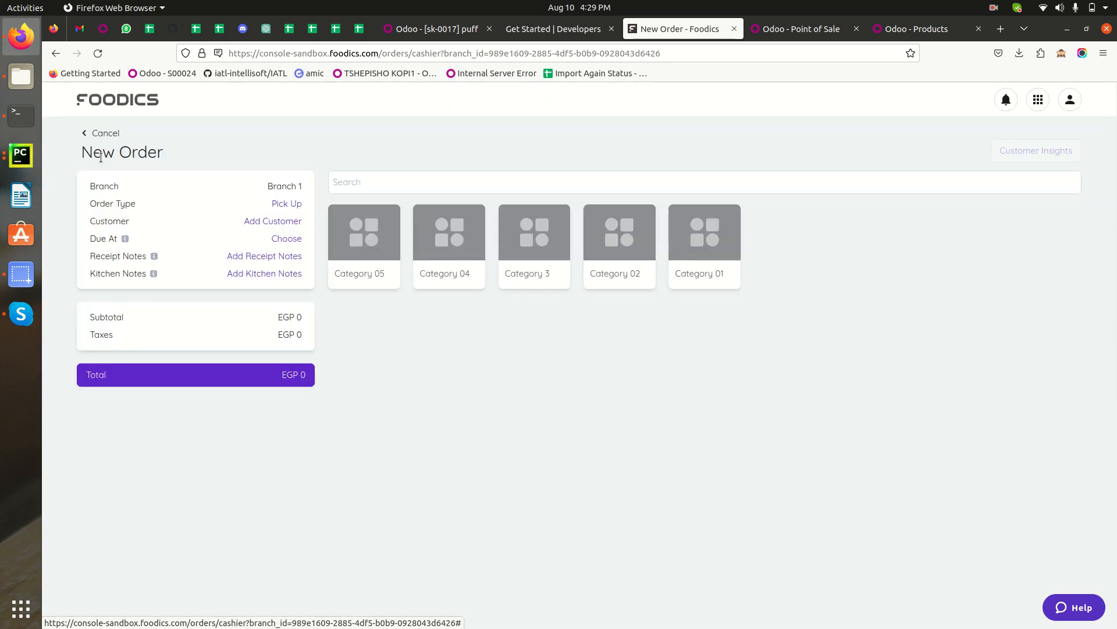
Return to the Foodics orders list and reload the Odoo Point of Sale dashboard.
{"action": "left_click", "coordinate": [86, 136]}
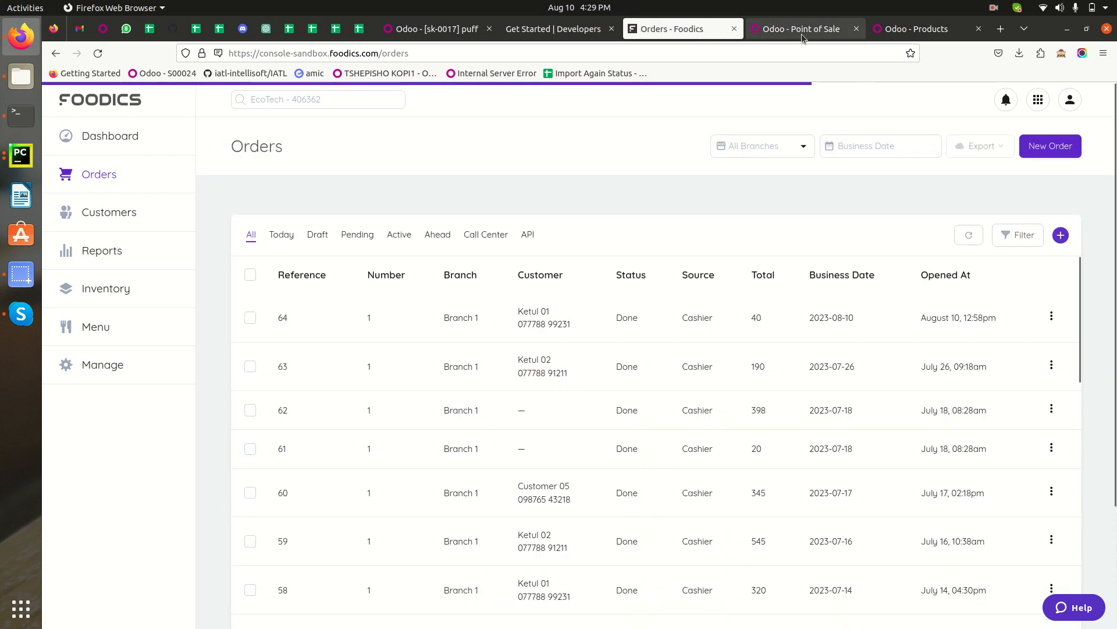
{"action": "left_click", "coordinate": [801, 34]}
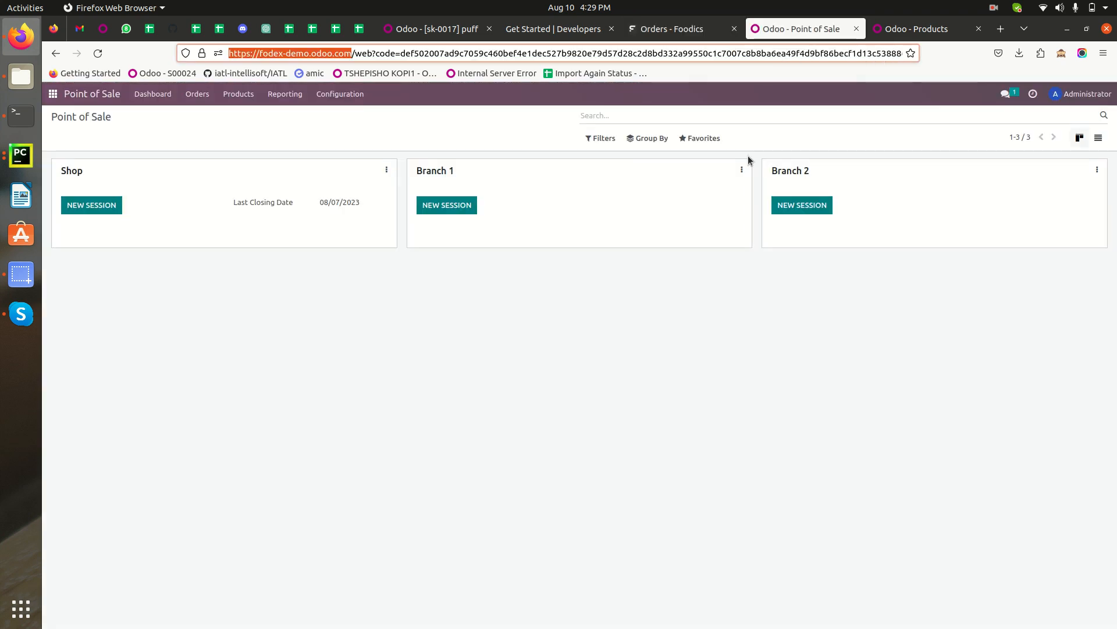
{"action": "left_click", "coordinate": [98, 53]}
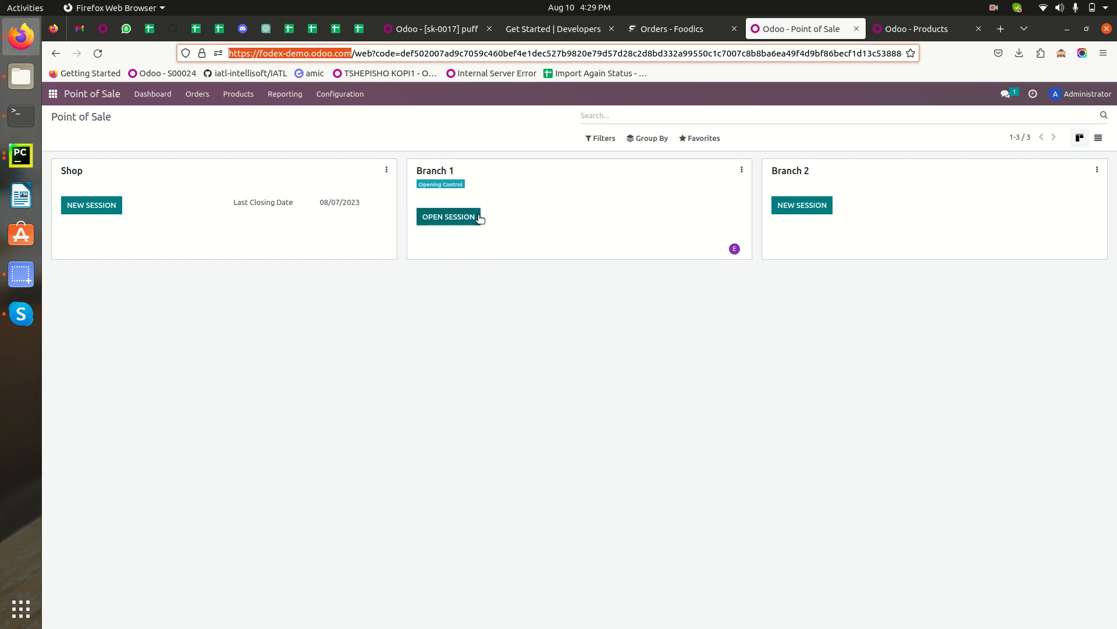
Open the Branch 1 orders report, then go back to the Point of Sale dashboard.
{"action": "left_click", "coordinate": [742, 170]}
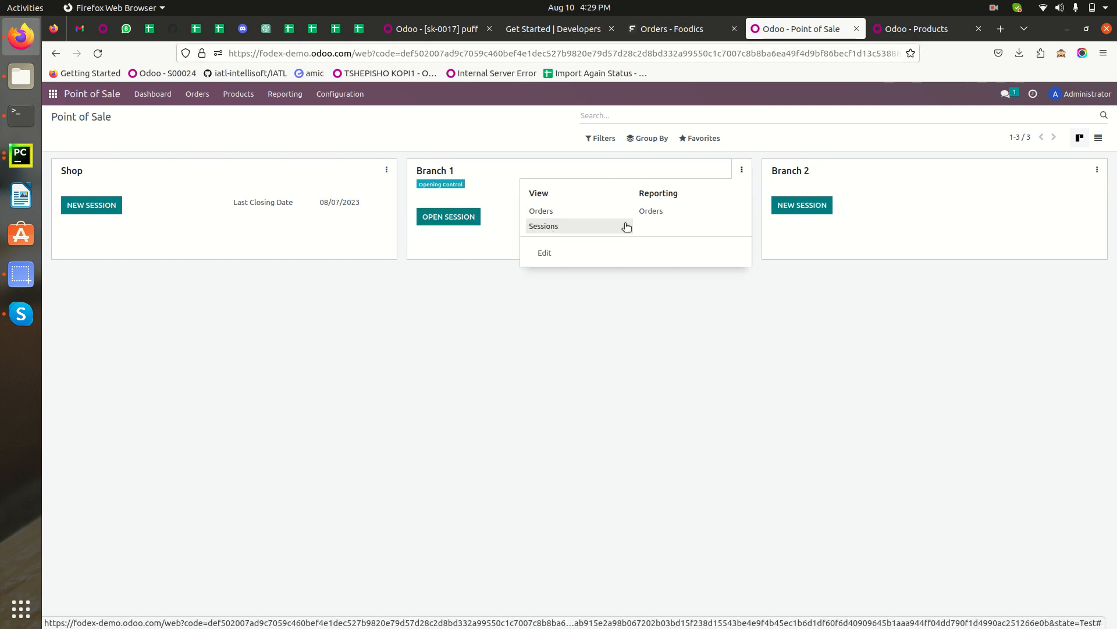
{"action": "left_click", "coordinate": [660, 215]}
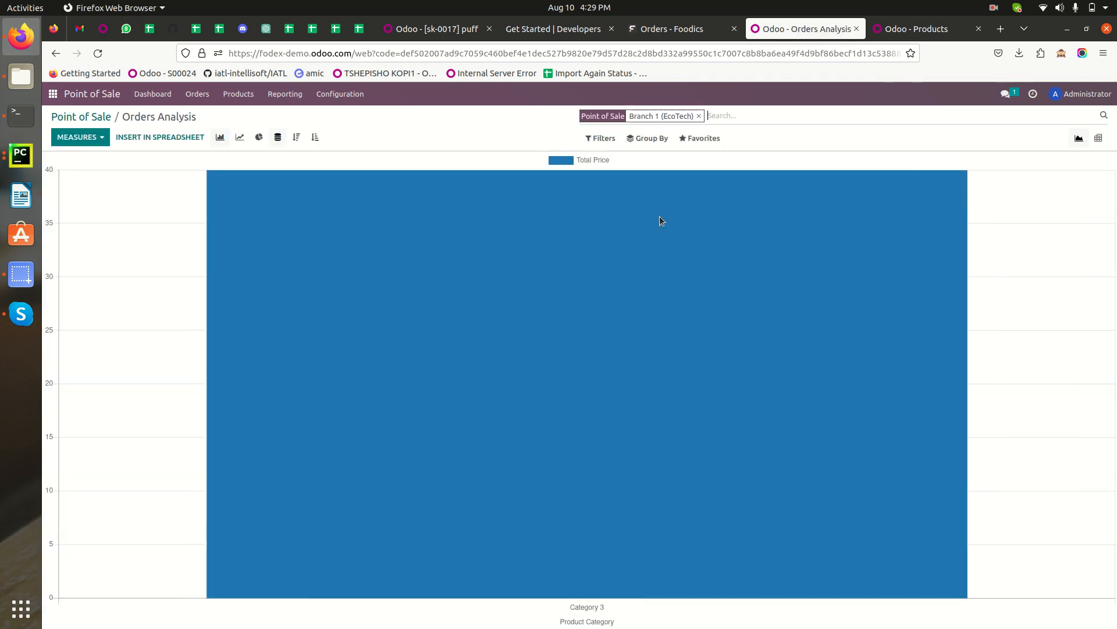
{"action": "left_click", "coordinate": [100, 118]}
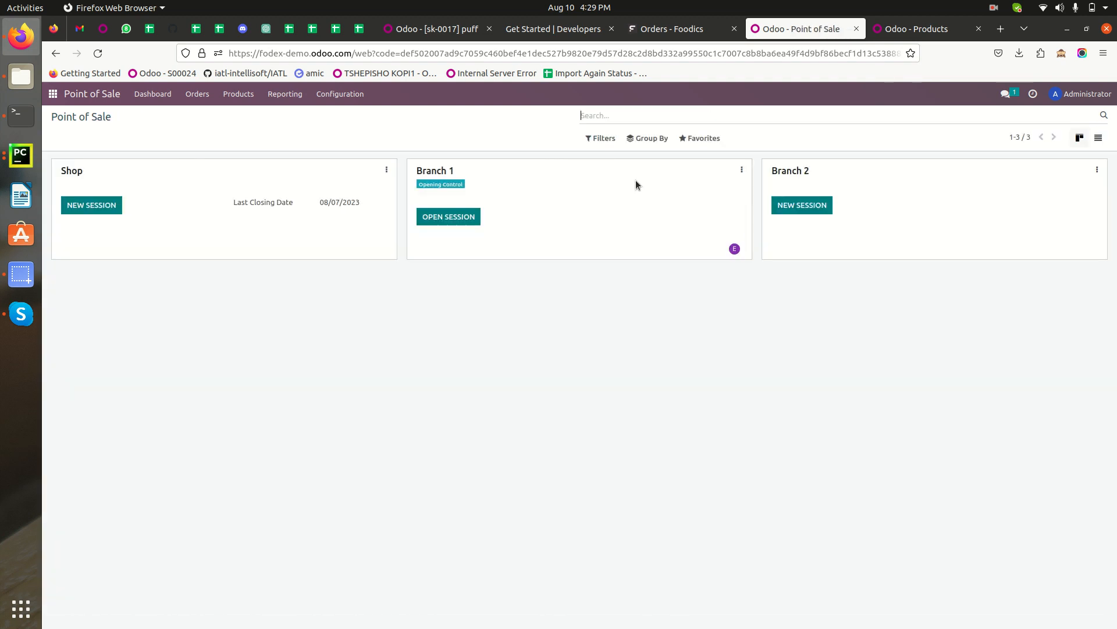
Open the Branch 1 orders list in Point of Sale and compare it with the Foodics orders list.
{"action": "left_click", "coordinate": [743, 170]}
{"action": "left_click", "coordinate": [541, 211]}
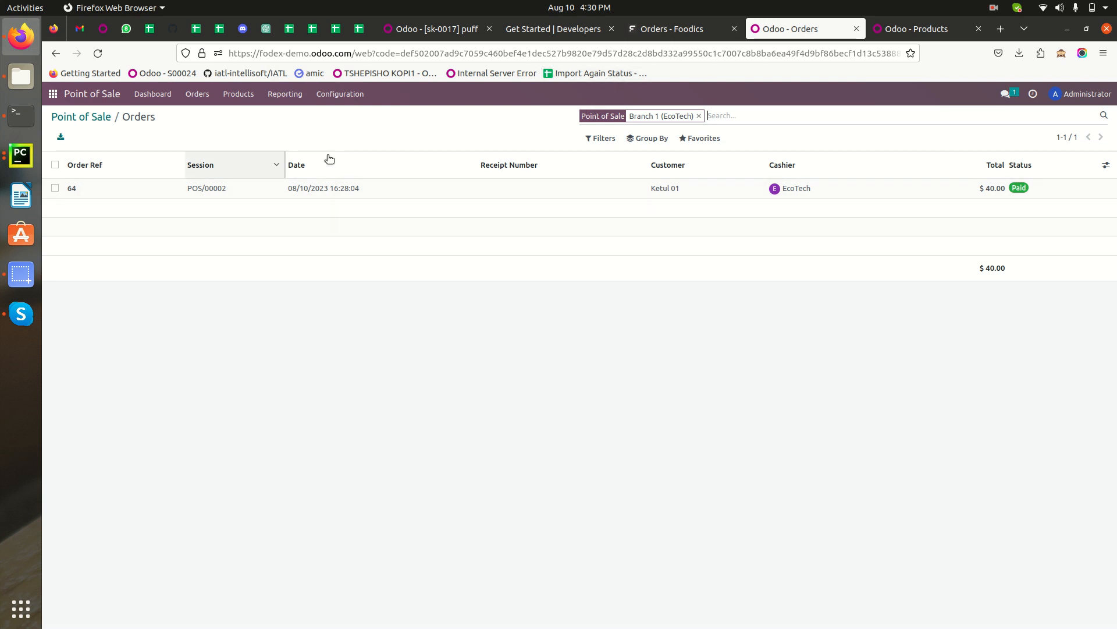
{"action": "left_click", "coordinate": [666, 32]}
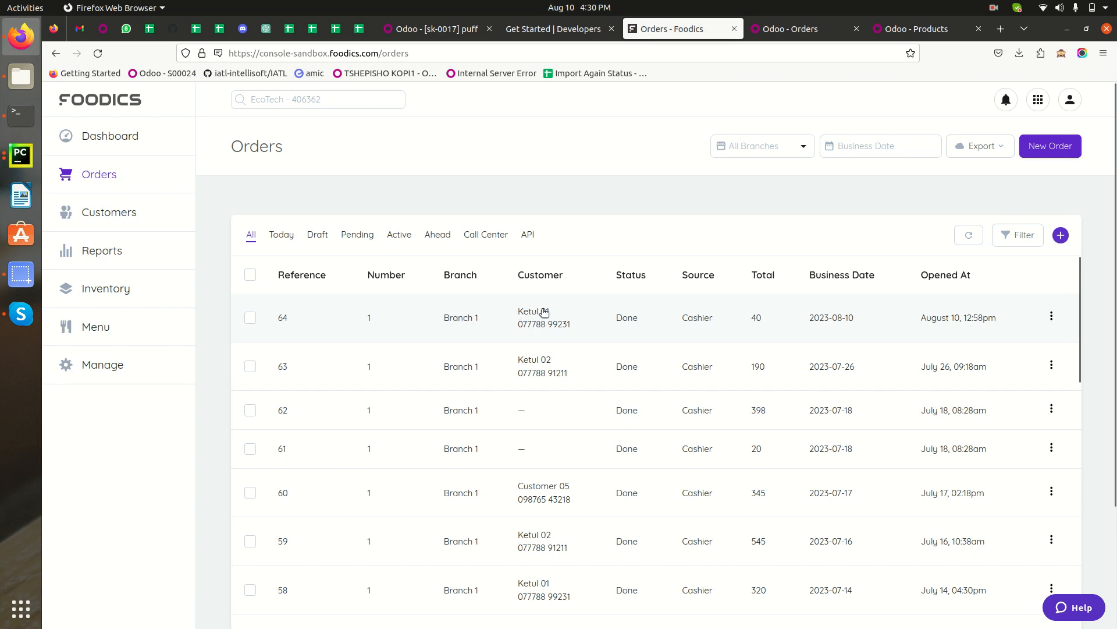
{"action": "left_click", "coordinate": [797, 31]}
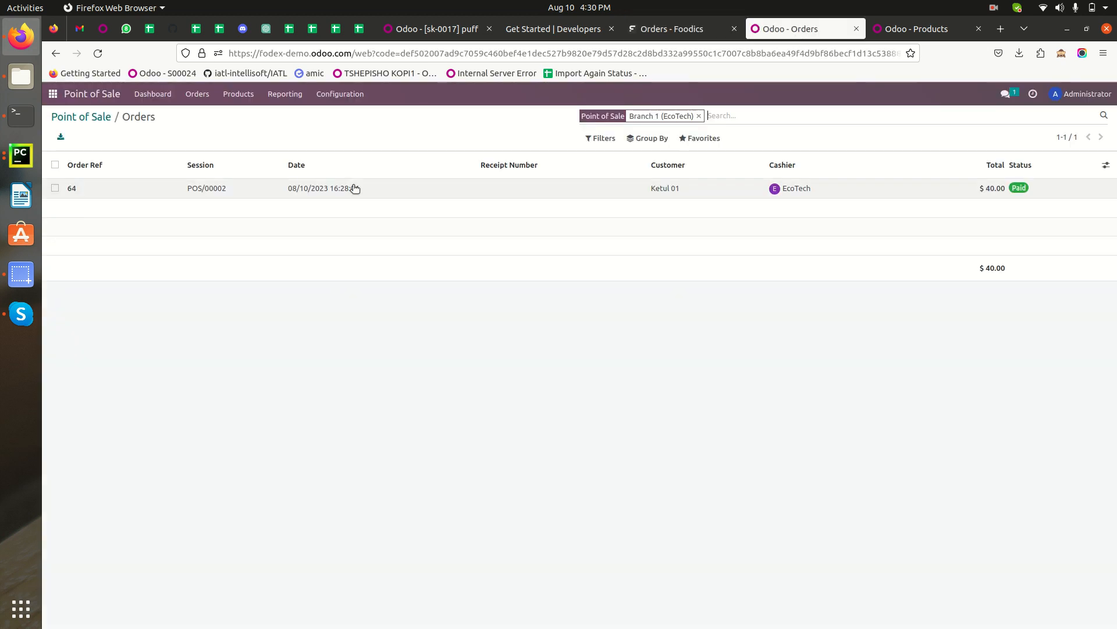
Open order 64 and review its customer, payments and products, then return to the orders list.
{"action": "left_click", "coordinate": [289, 186]}
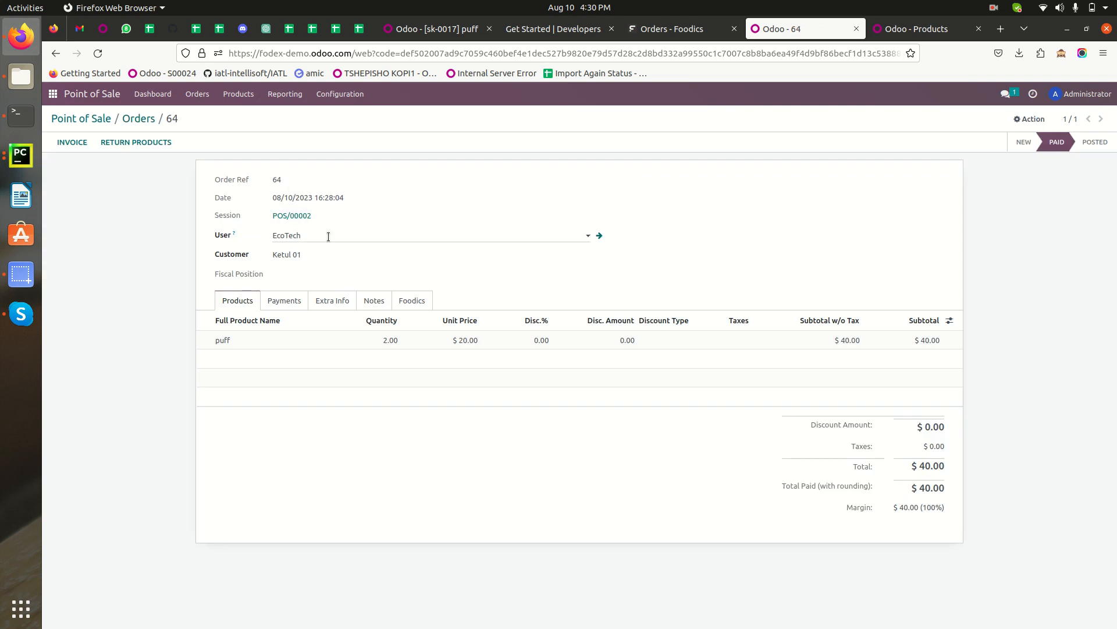
{"action": "left_click_drag", "start_coordinate": [342, 256], "coordinate": [274, 257]}
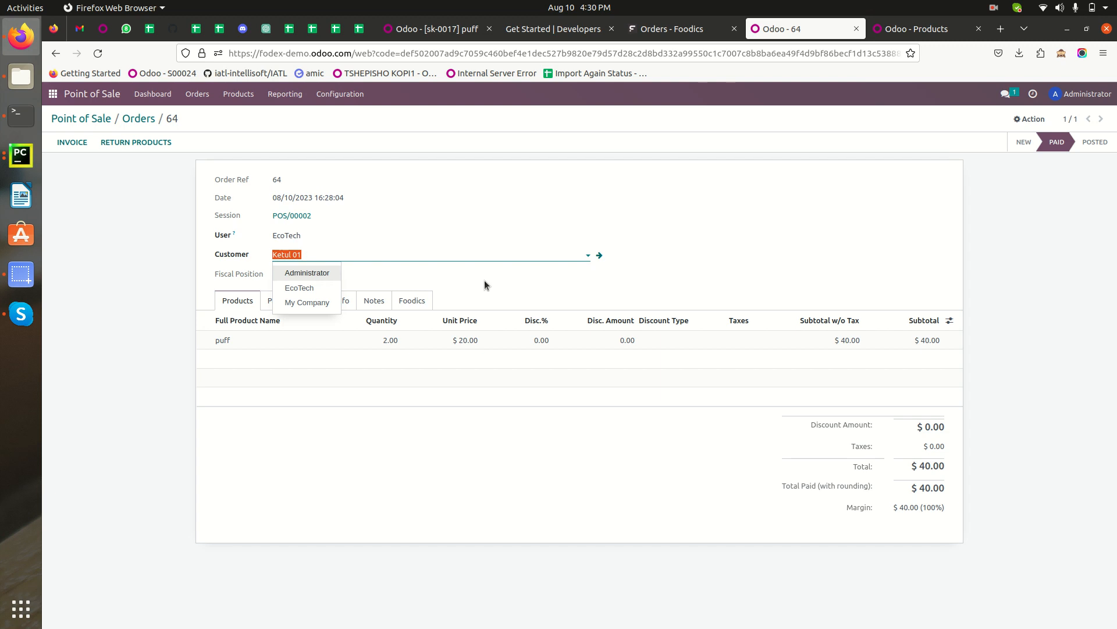
{"action": "left_click", "coordinate": [793, 253]}
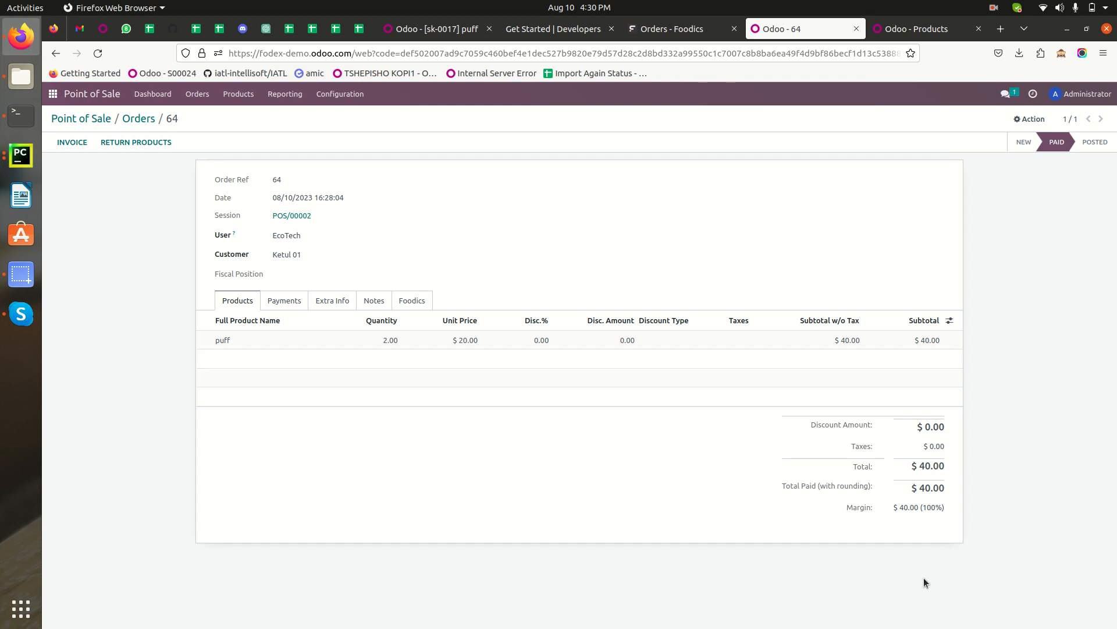
{"action": "left_click", "coordinate": [288, 302]}
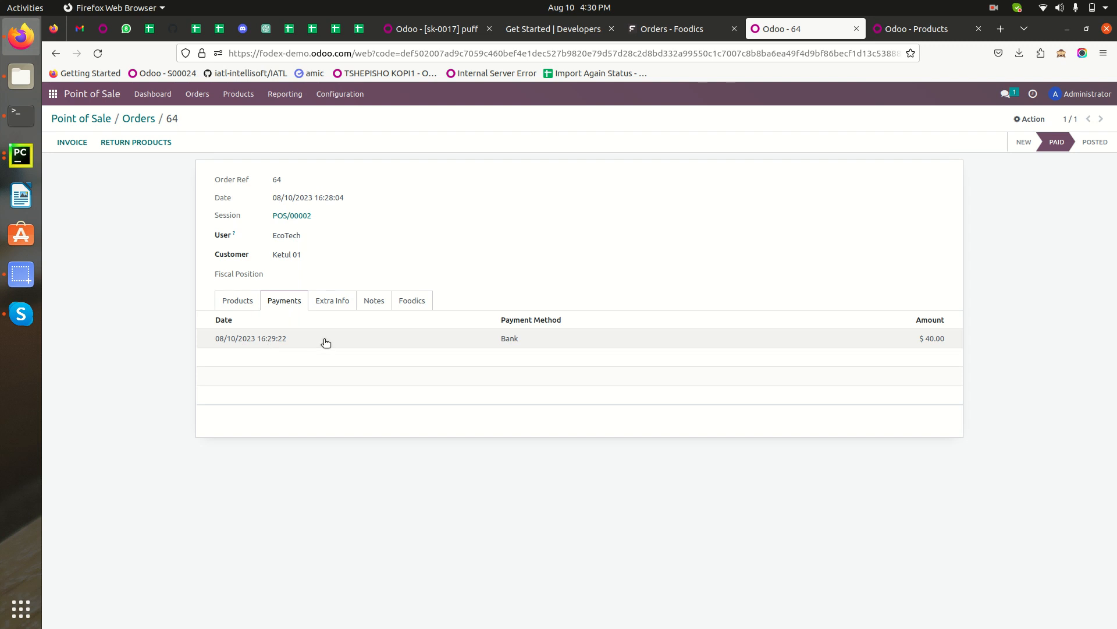
{"action": "left_click", "coordinate": [238, 301]}
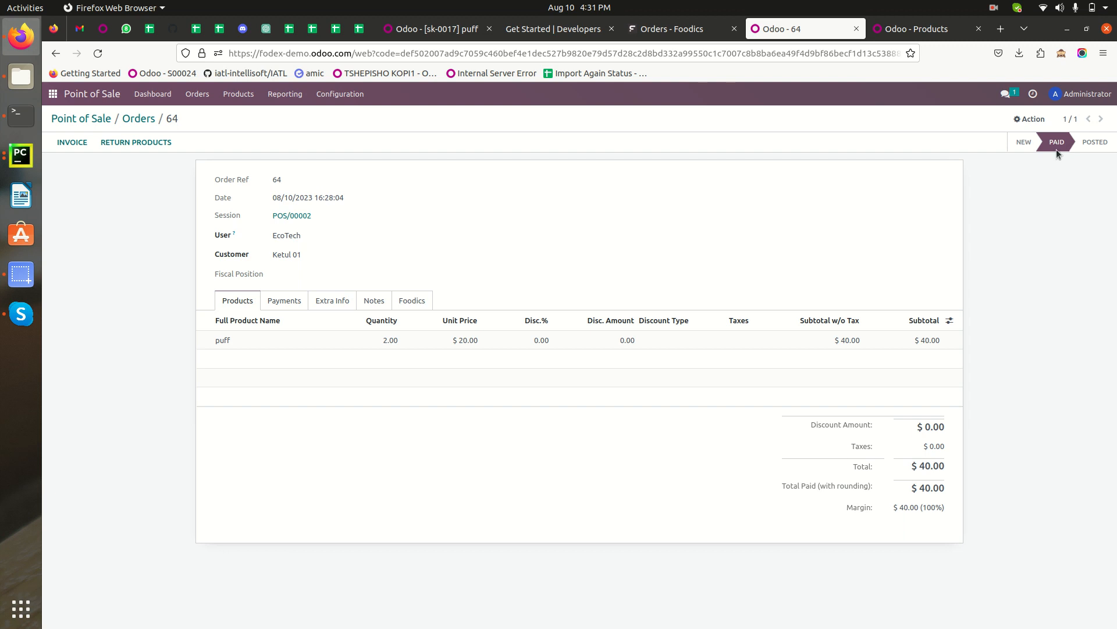
{"action": "left_click", "coordinate": [139, 118]}
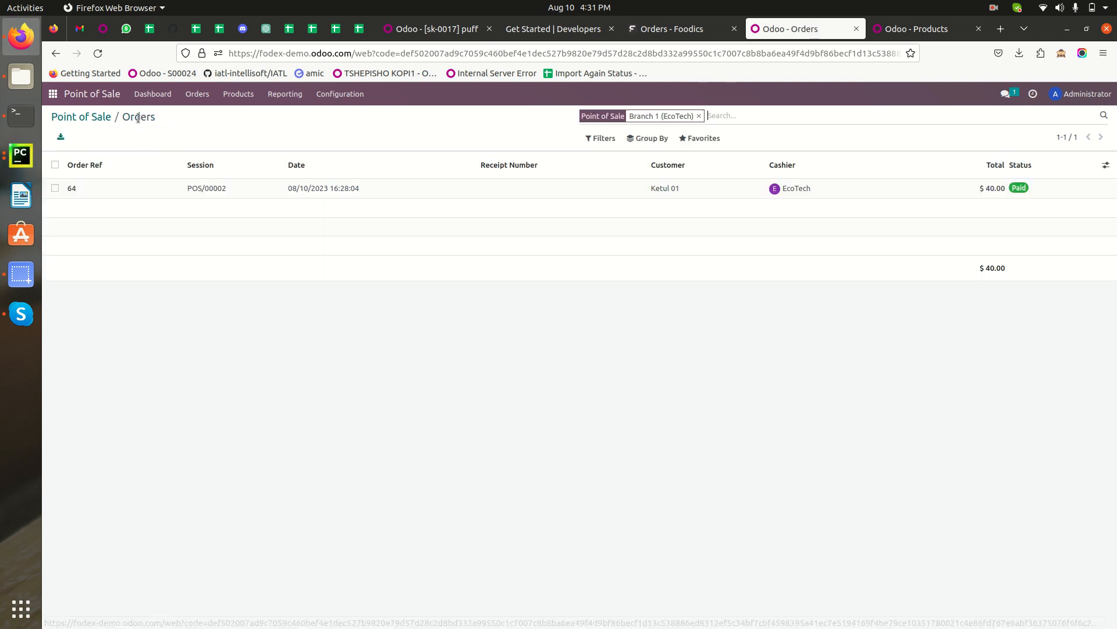
Start a new cashier order in Foodics for Branch 1 (B01).
{"action": "left_click", "coordinate": [673, 35]}
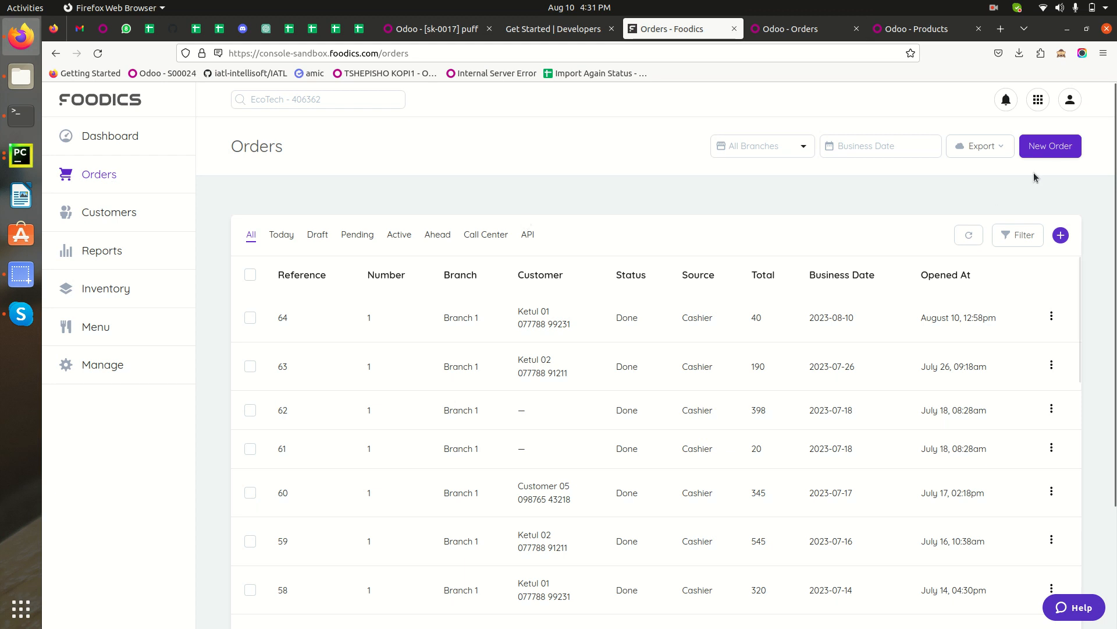
{"action": "left_click", "coordinate": [1053, 146]}
{"action": "left_click", "coordinate": [507, 174]}
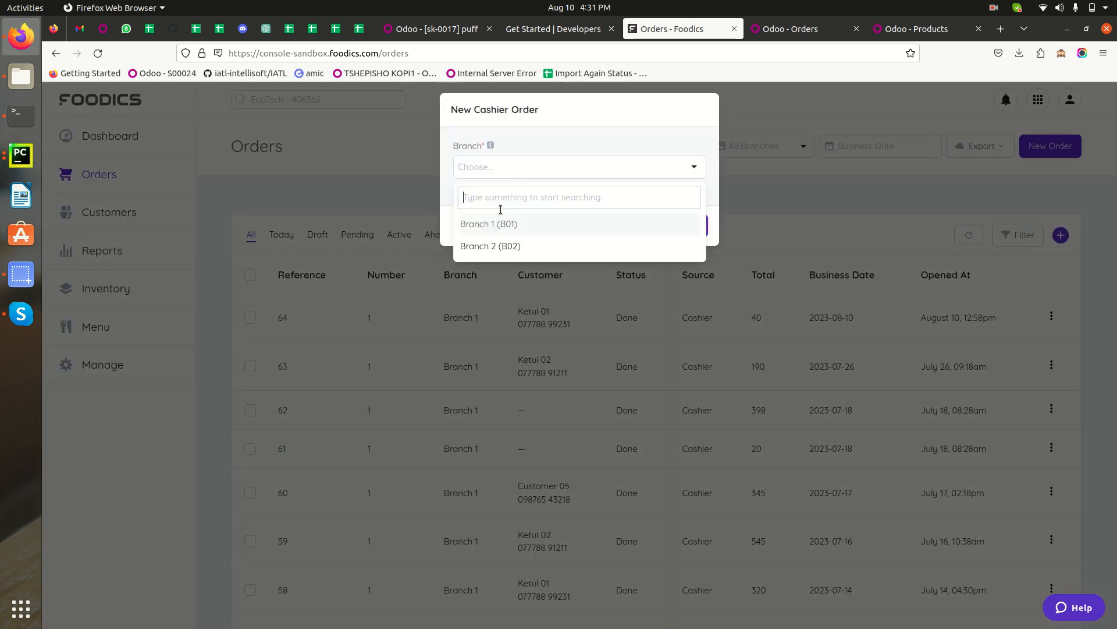
{"action": "left_click", "coordinate": [480, 225]}
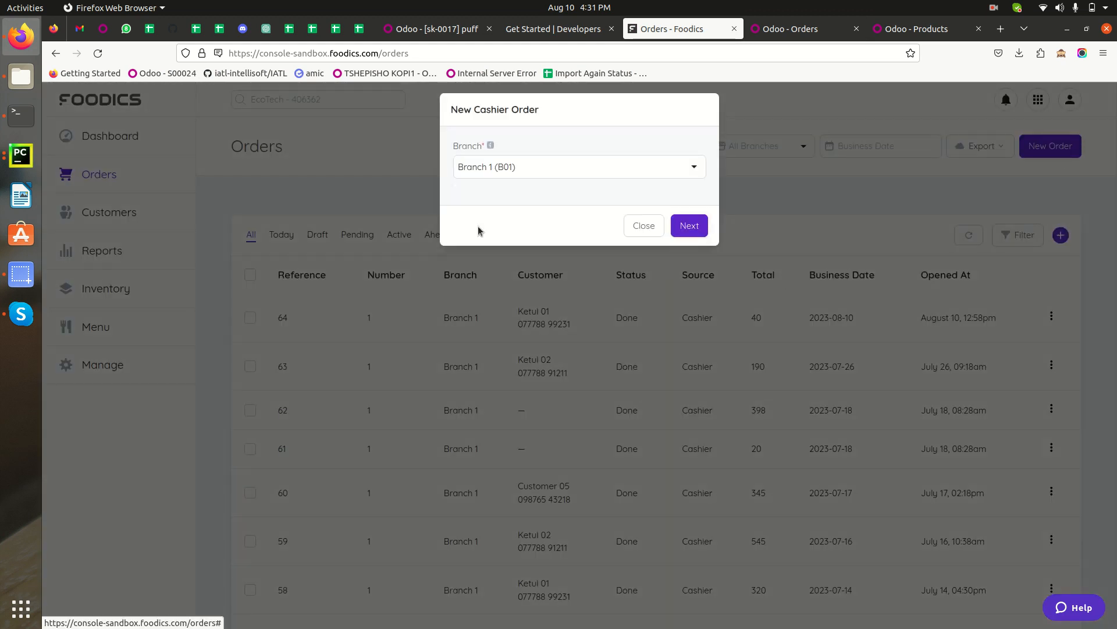
{"action": "left_click", "coordinate": [691, 227]}
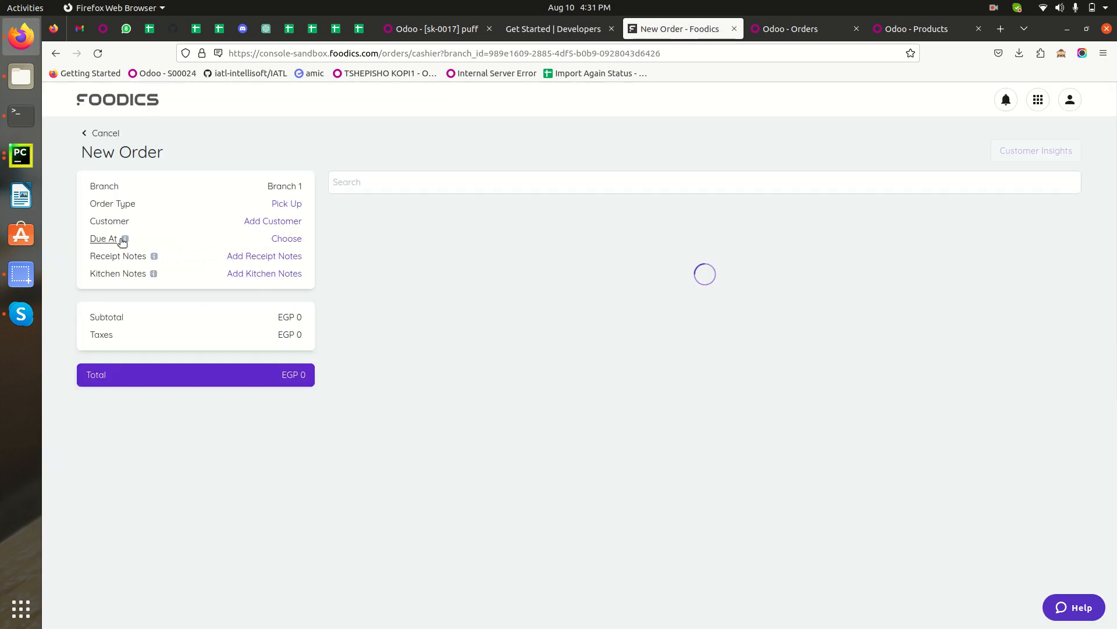
Assign an existing customer from the customer list to the new order.
{"action": "left_click", "coordinate": [270, 222]}
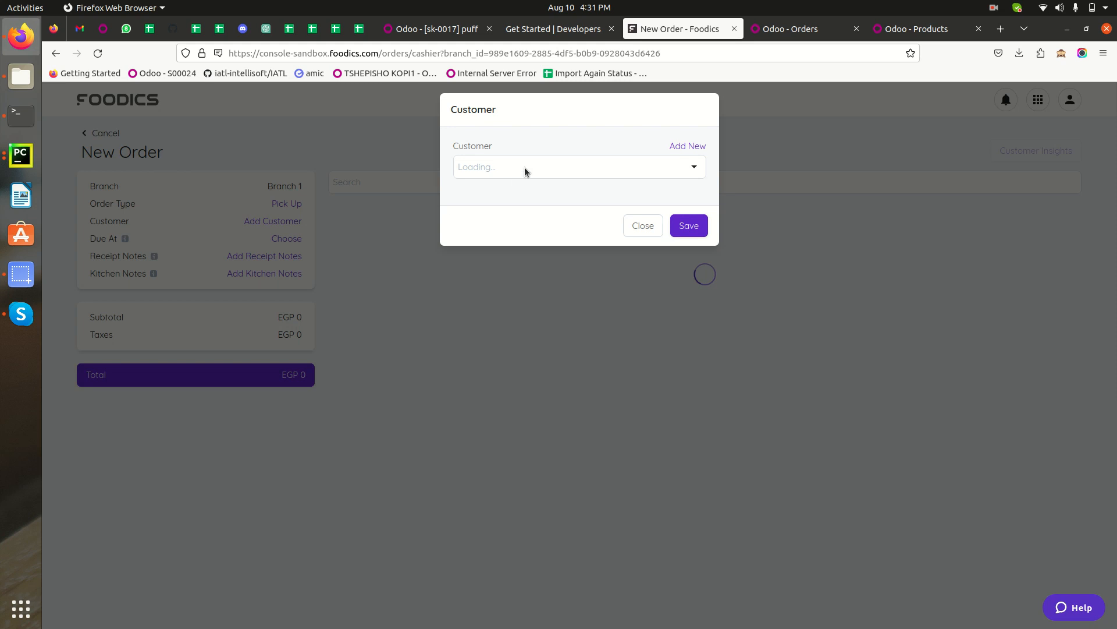
{"action": "left_click", "coordinate": [525, 167]}
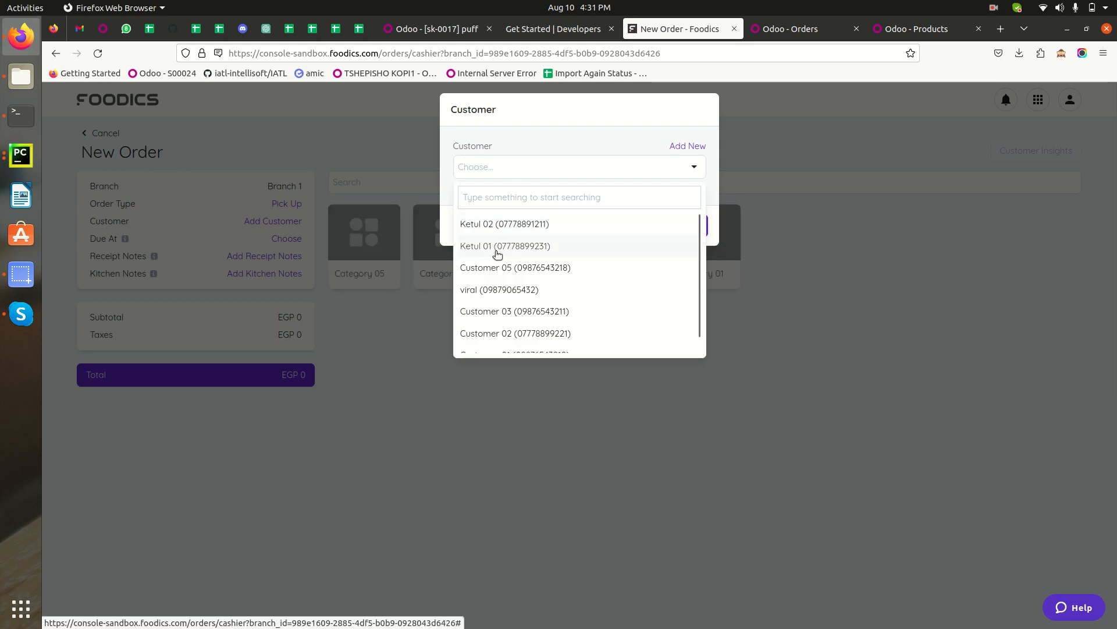
{"action": "left_click", "coordinate": [480, 291]}
{"action": "left_click", "coordinate": [676, 224]}
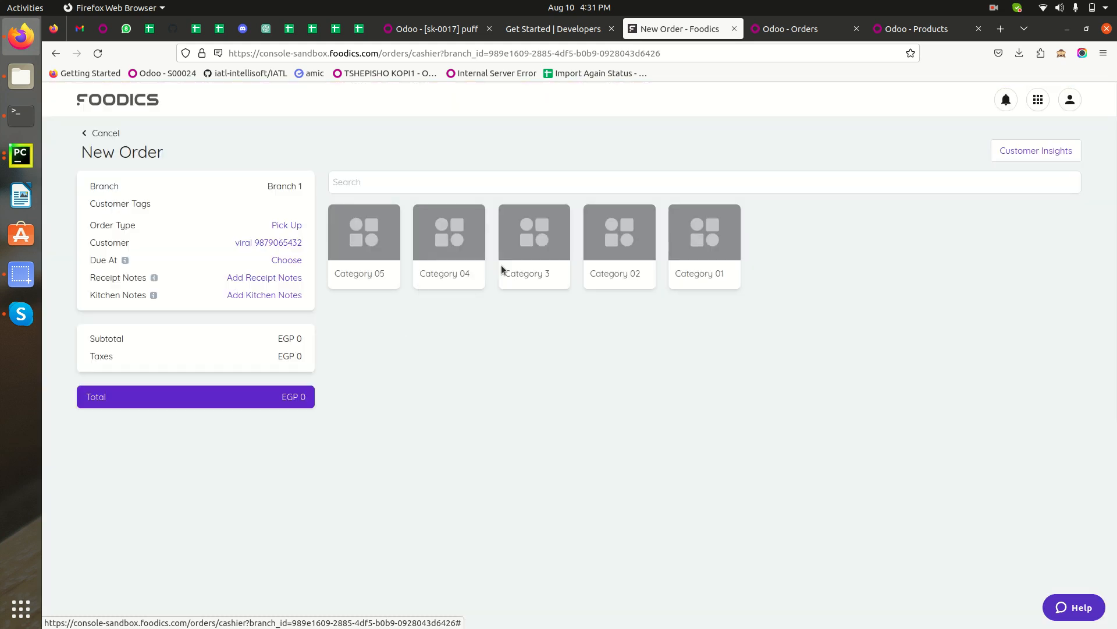
Add 2 puffs from Category 3 to the order.
{"action": "left_click", "coordinate": [540, 255]}
{"action": "left_click", "coordinate": [453, 252]}
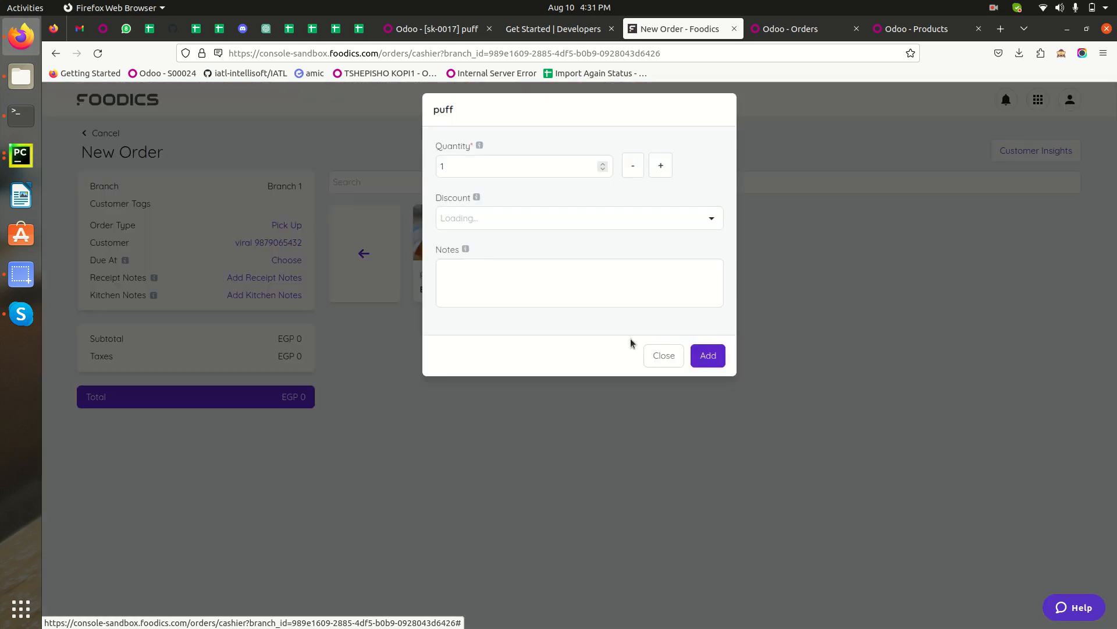
{"action": "left_click", "coordinate": [653, 167]}
{"action": "left_click", "coordinate": [712, 220]}
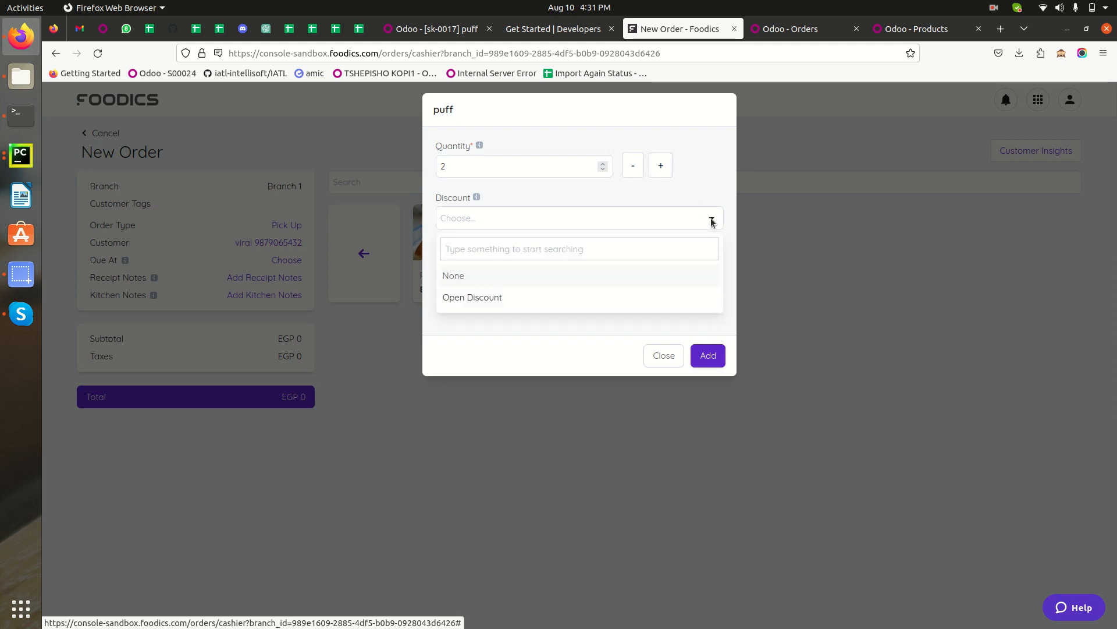
{"action": "left_click", "coordinate": [470, 347]}
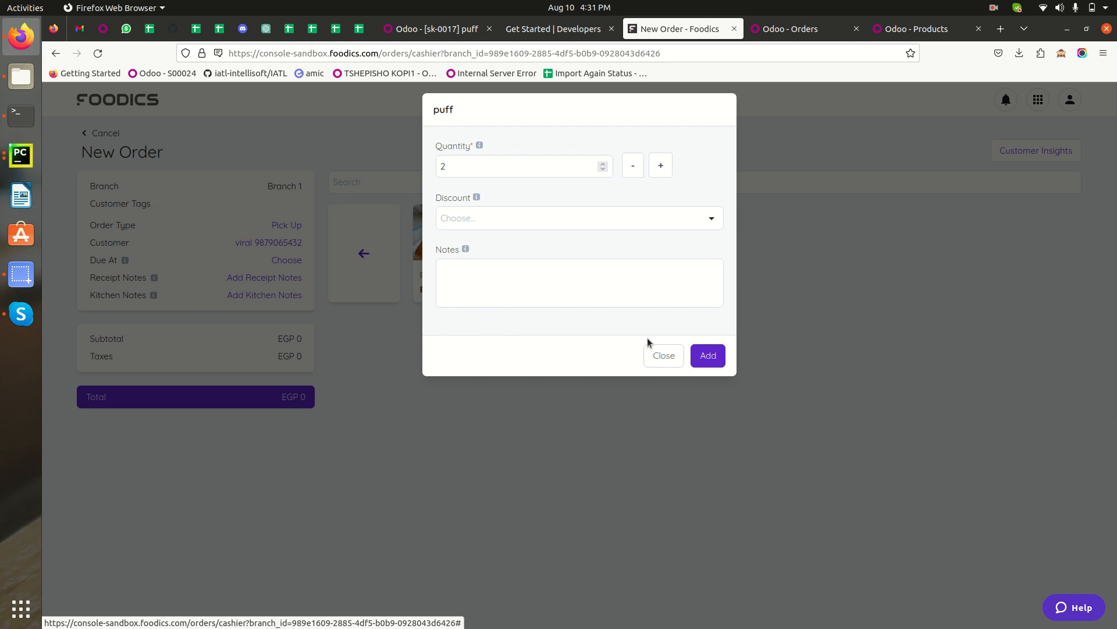
{"action": "left_click", "coordinate": [707, 355]}
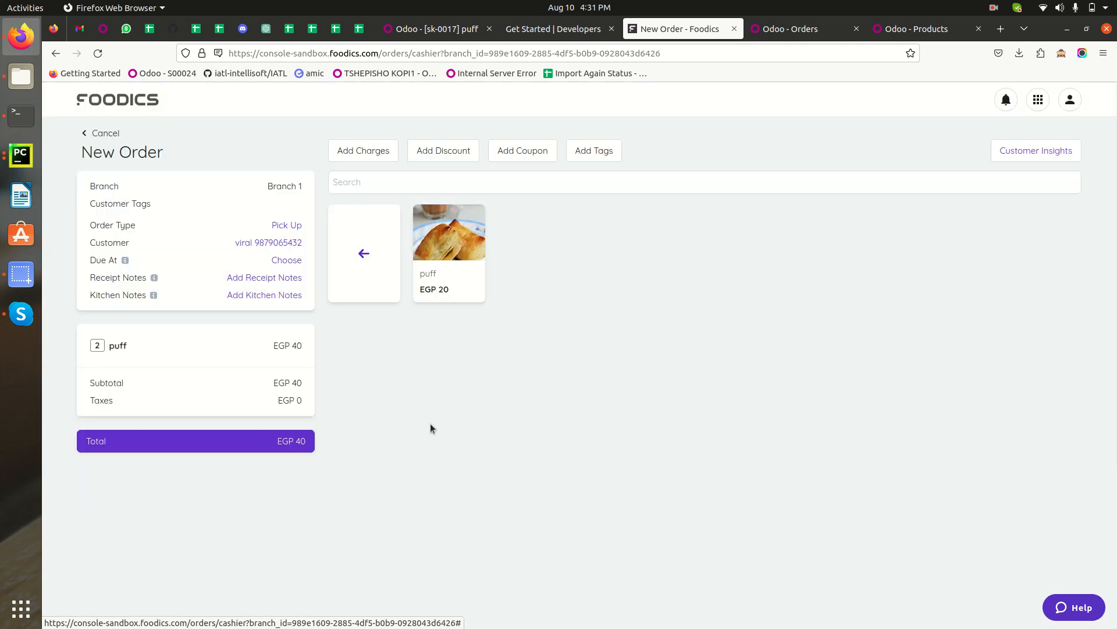
Add 2 pizzas and 1 burger from Category 02 to the order.
{"action": "left_click", "coordinate": [395, 254]}
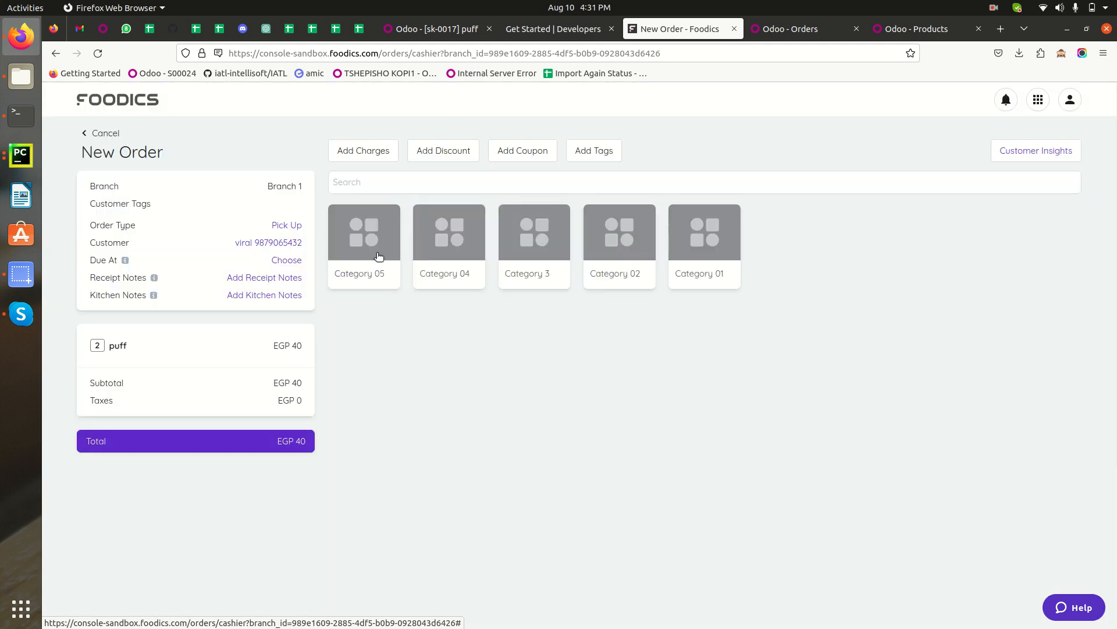
{"action": "left_click", "coordinate": [360, 245]}
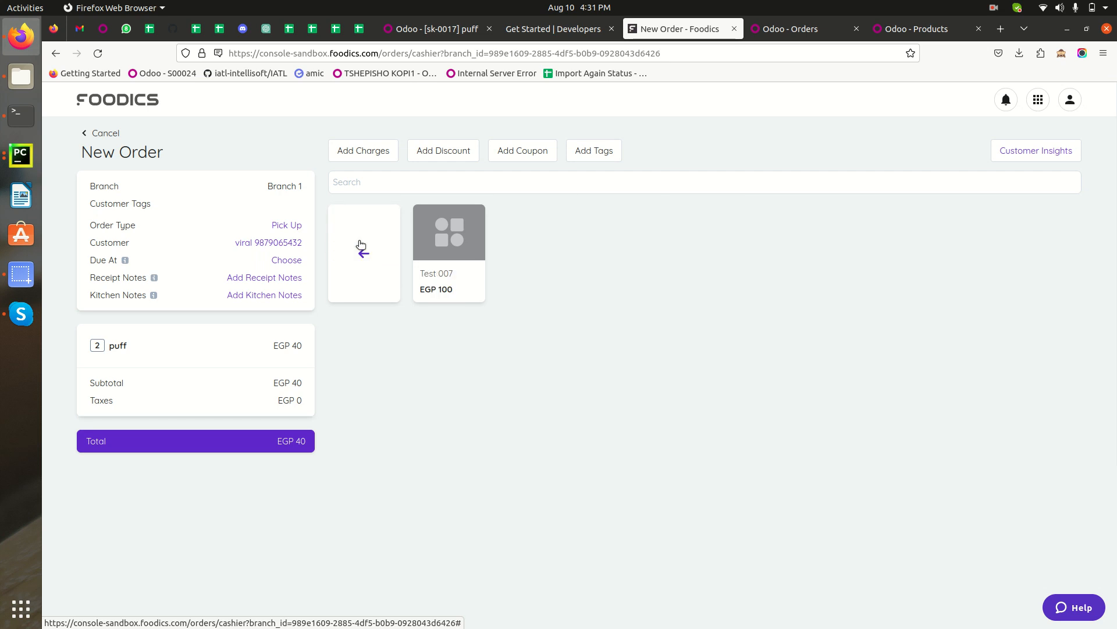
{"action": "left_click", "coordinate": [364, 254]}
{"action": "left_click", "coordinate": [634, 265]}
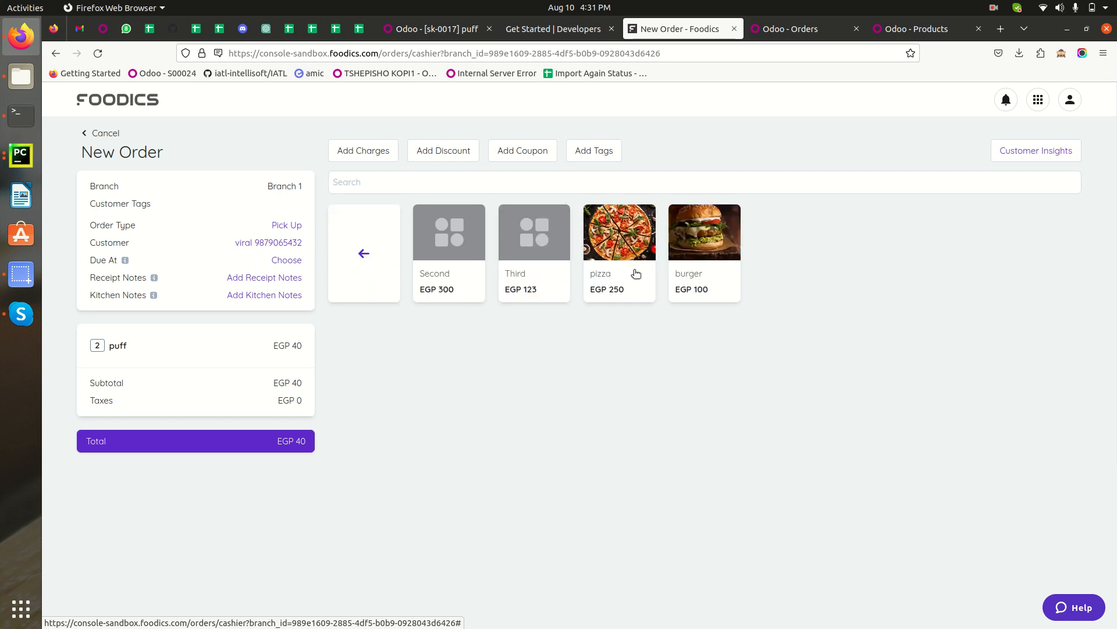
{"action": "left_click", "coordinate": [619, 246]}
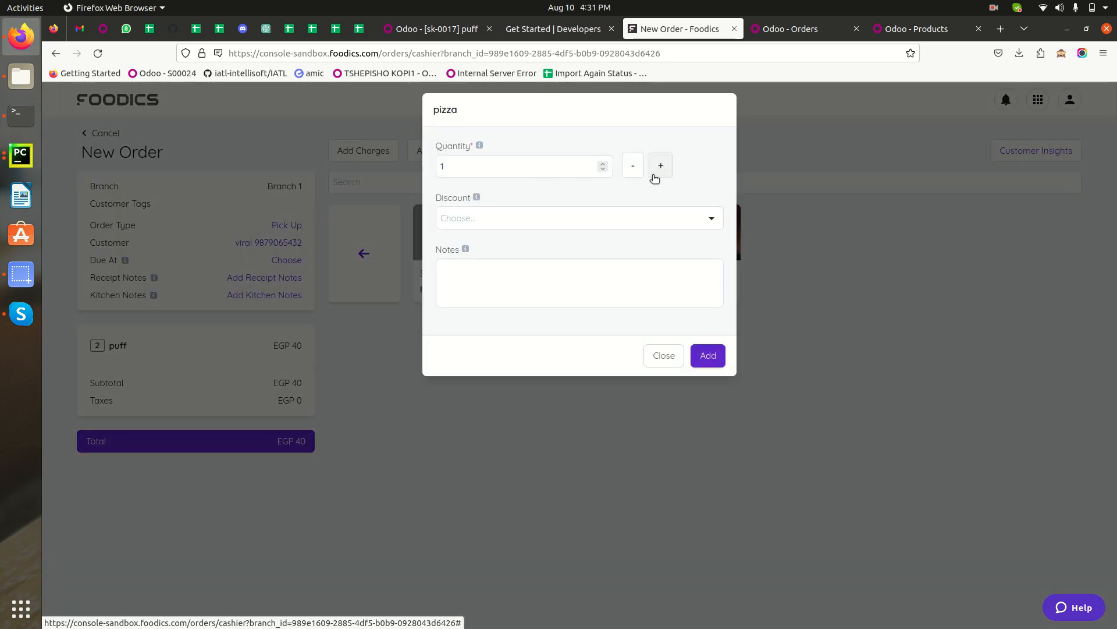
{"action": "left_click", "coordinate": [518, 217]}
{"action": "left_click", "coordinate": [660, 166]}
{"action": "left_click", "coordinate": [708, 357]}
{"action": "left_click", "coordinate": [725, 256]}
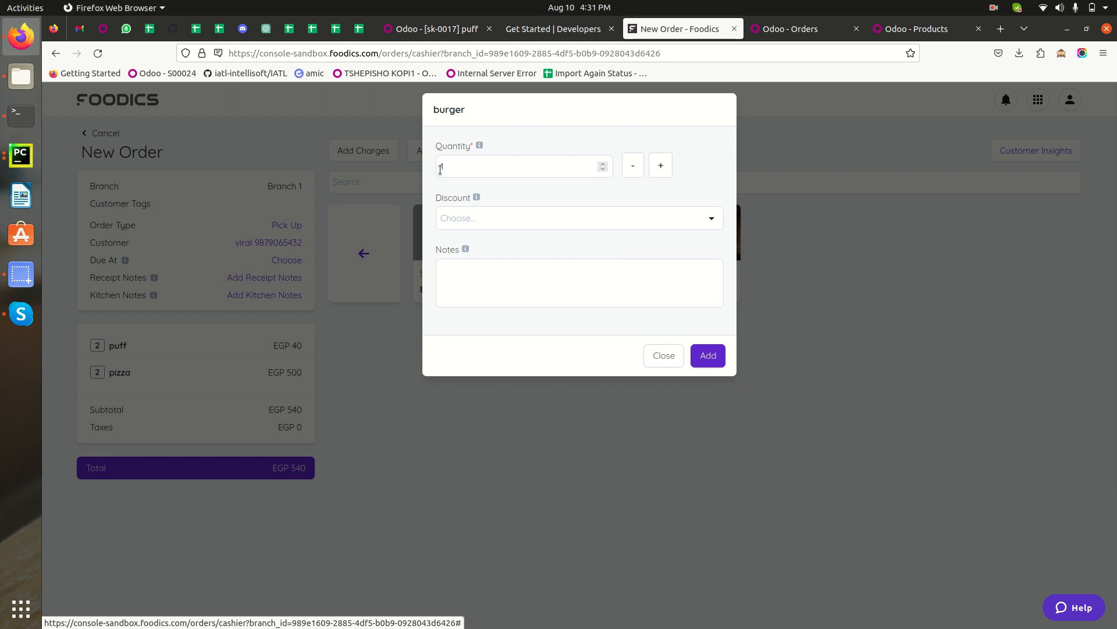
{"action": "left_click", "coordinate": [710, 358]}
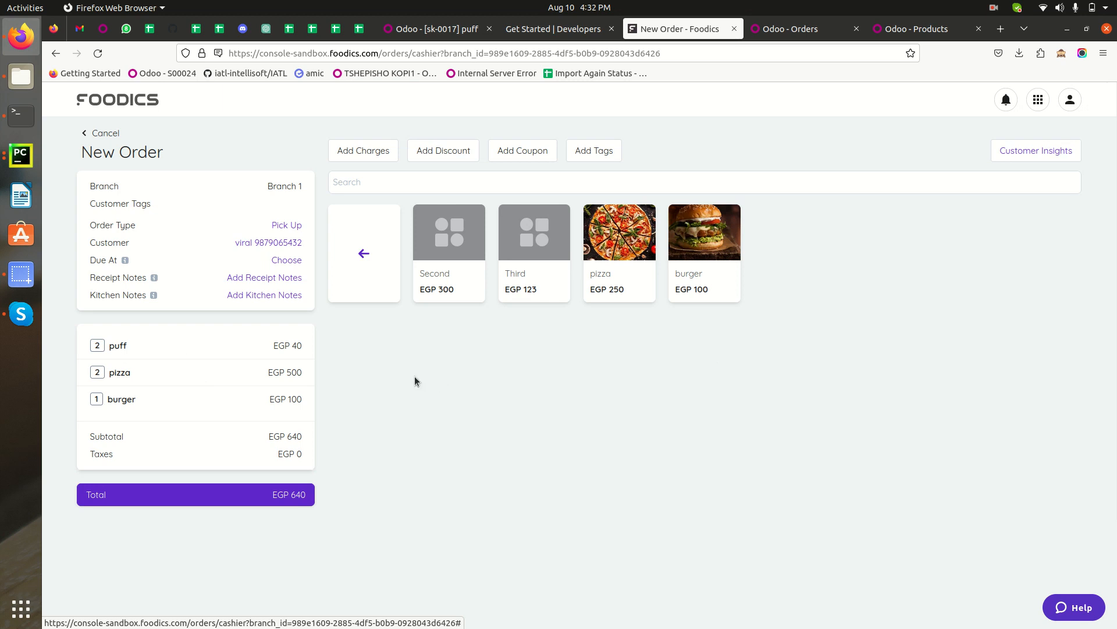
Pay the order in Cash for EGP 640 and close the success dialog.
{"action": "left_click", "coordinate": [171, 499]}
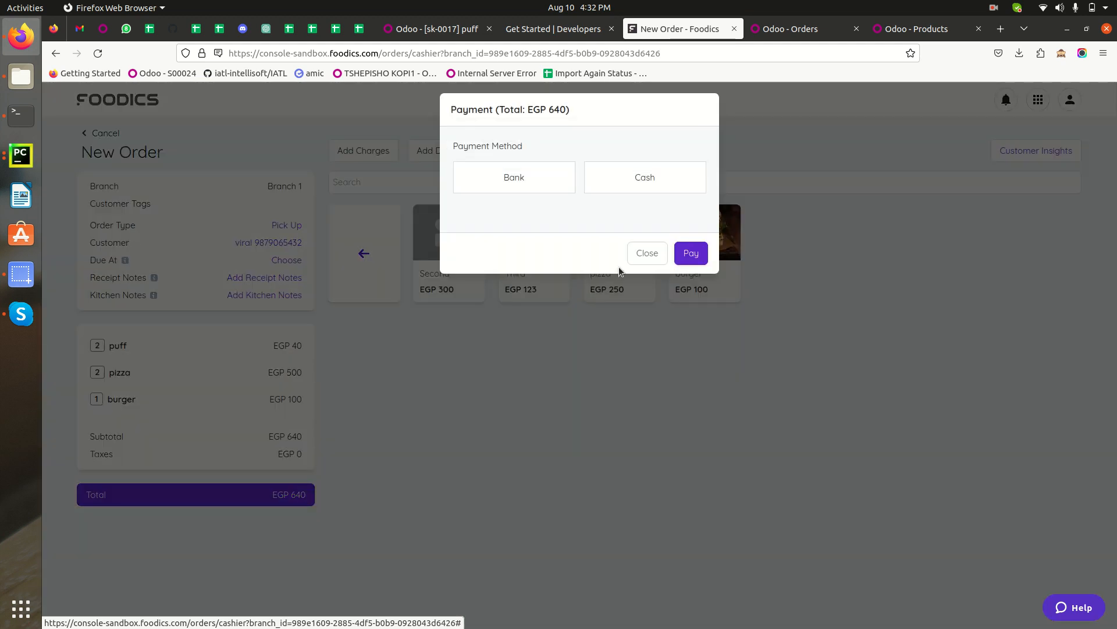
{"action": "left_click", "coordinate": [648, 182]}
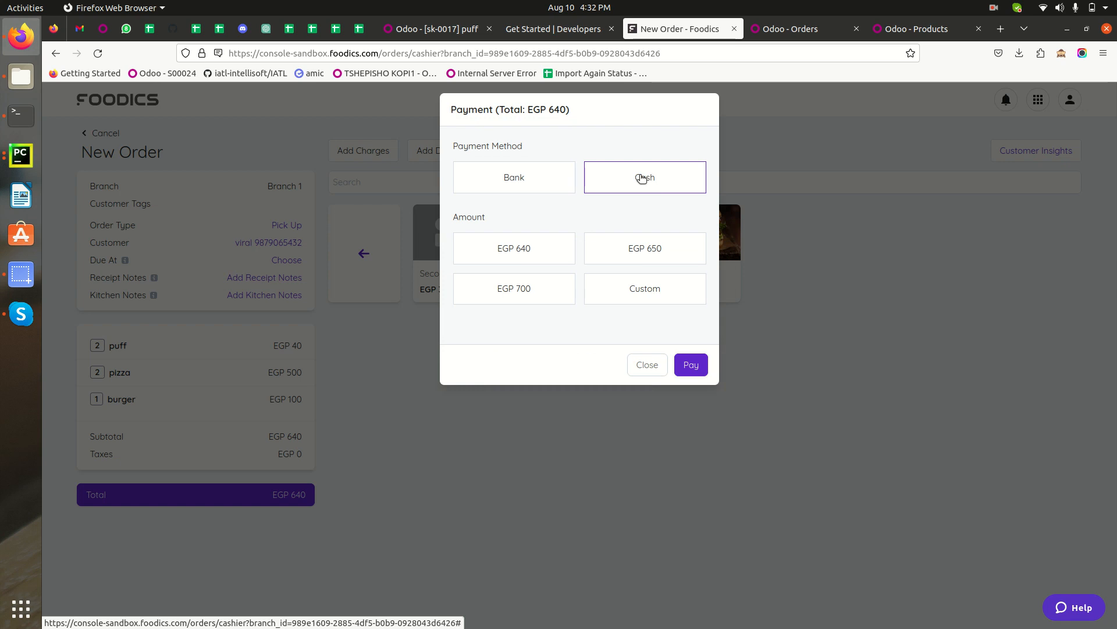
{"action": "left_click", "coordinate": [527, 252]}
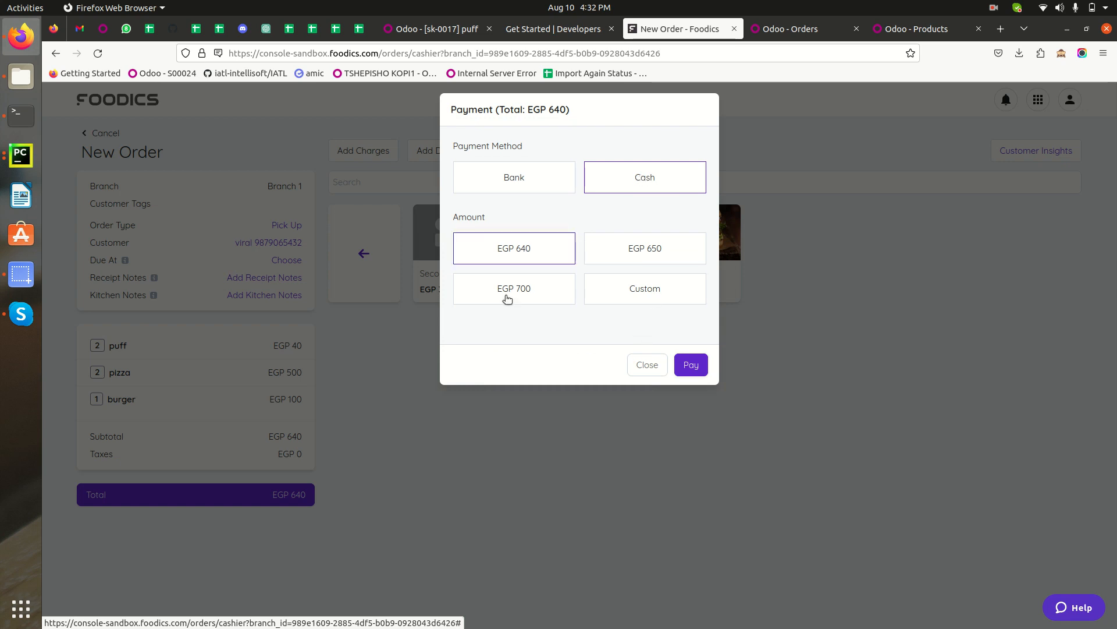
{"action": "left_click", "coordinate": [693, 364]}
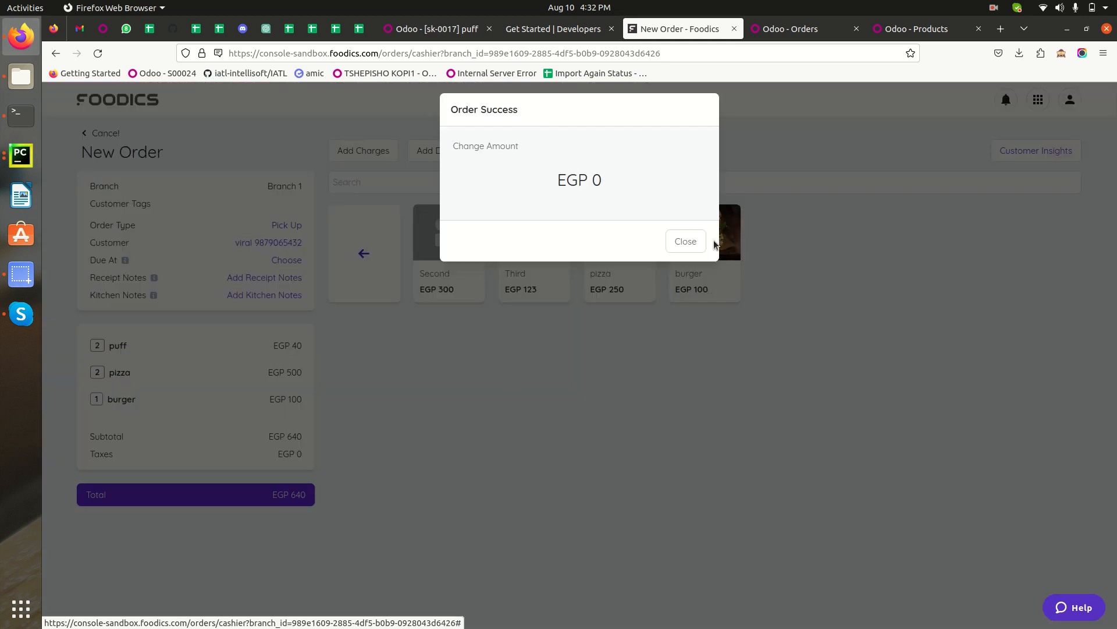
{"action": "left_click", "coordinate": [687, 243]}
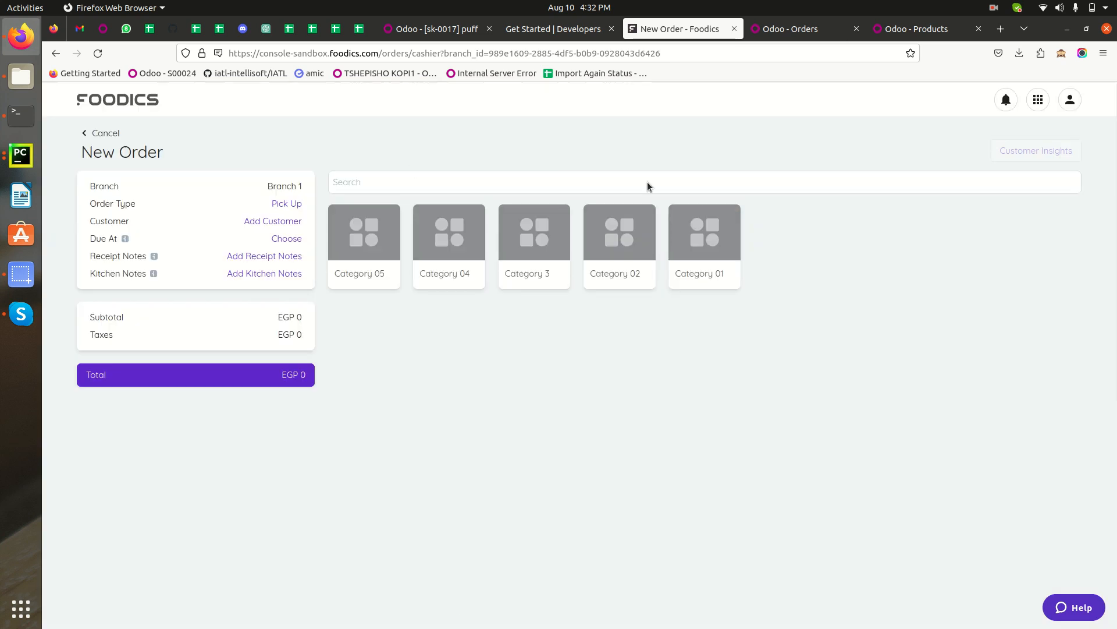
Switch to the Odoo Branch 1 orders list and open the newly synced order 65.
{"action": "left_click", "coordinate": [787, 30]}
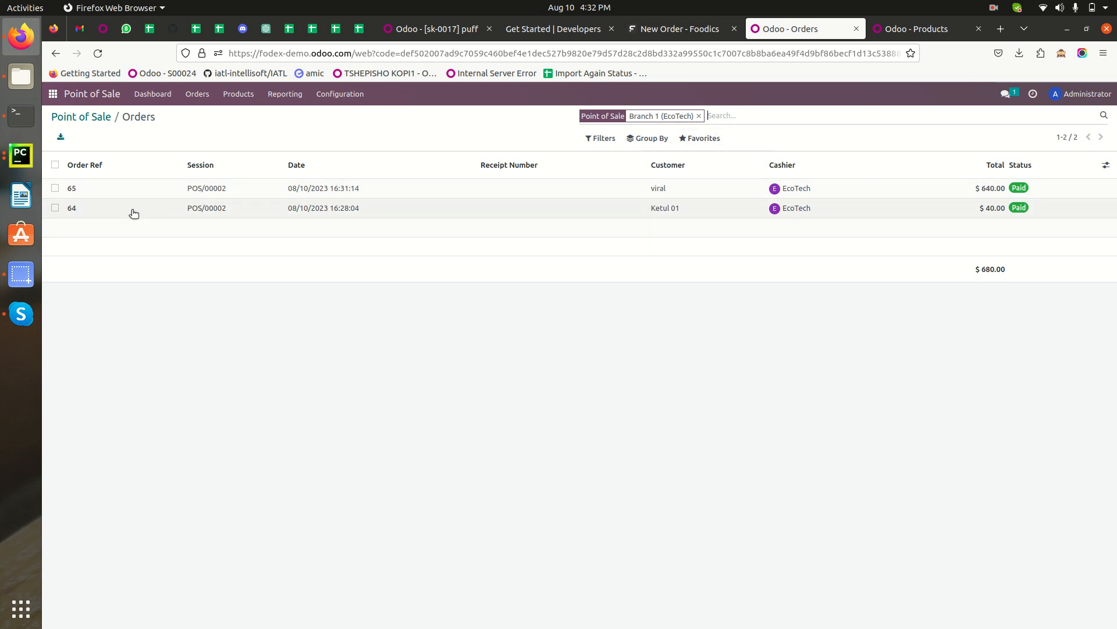
{"action": "left_click_drag", "start_coordinate": [93, 190], "coordinate": [60, 185]}
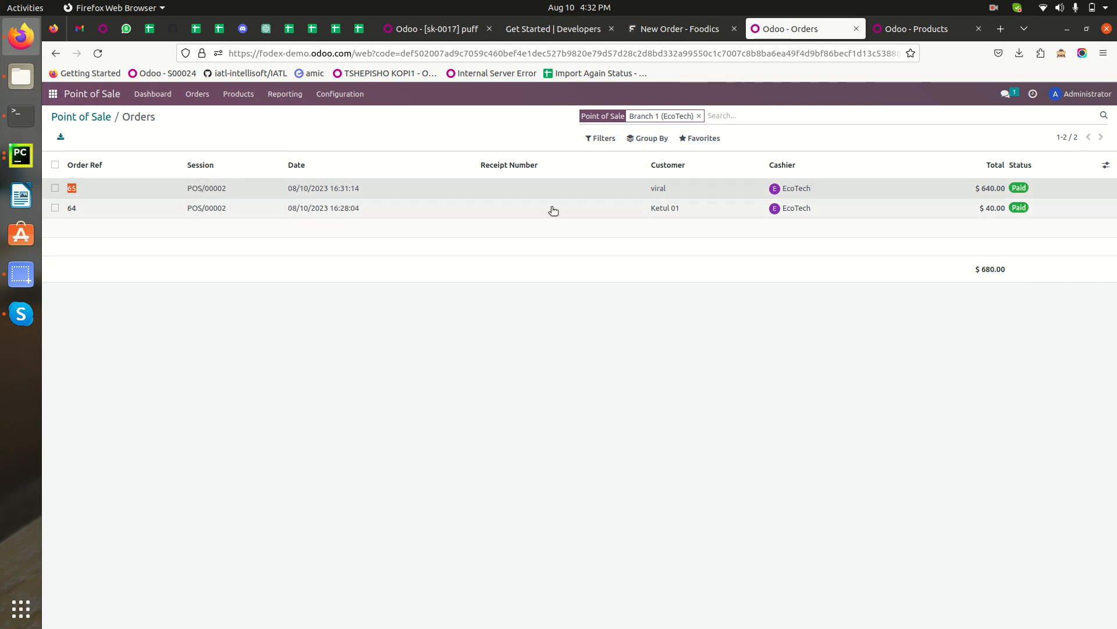
{"action": "double_click", "coordinate": [659, 193]}
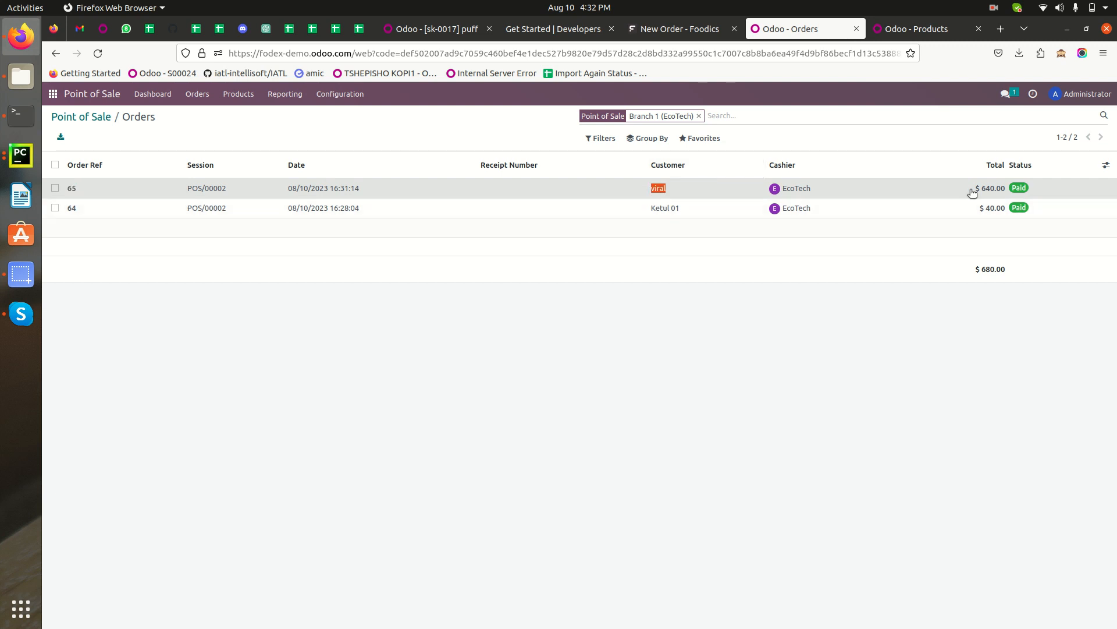
{"action": "left_click", "coordinate": [618, 190]}
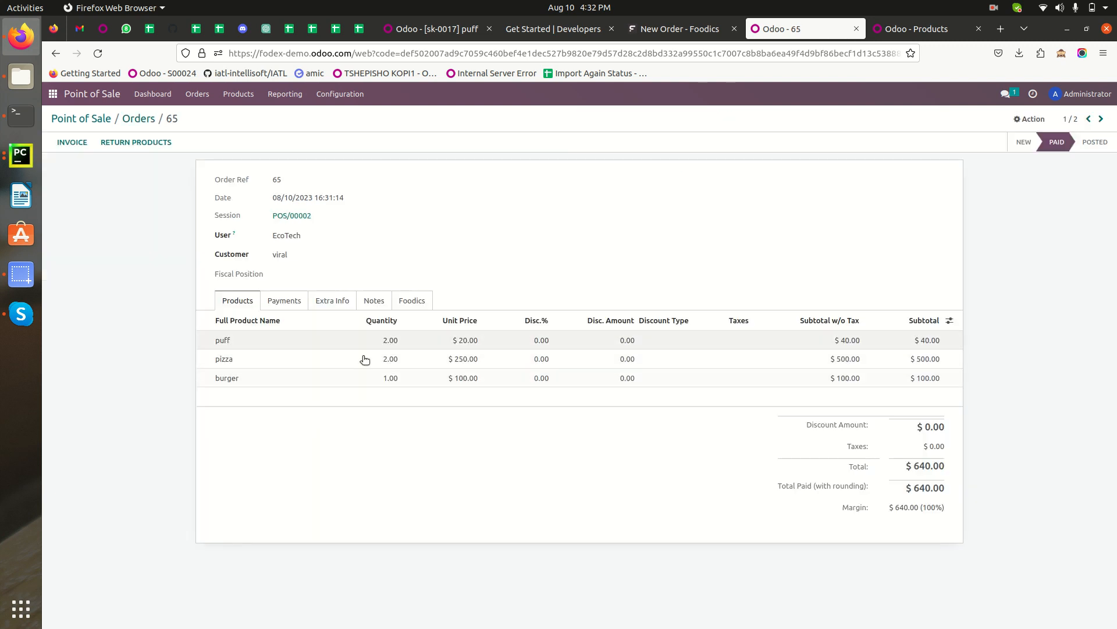
{"action": "left_click", "coordinate": [694, 30]}
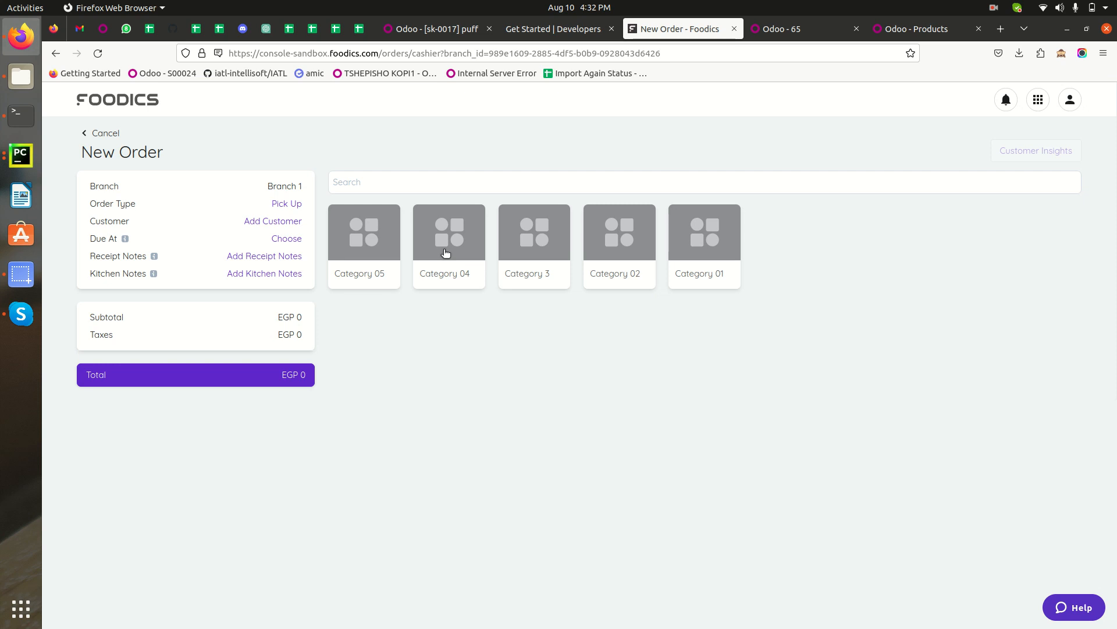
{"action": "left_click", "coordinate": [532, 248]}
{"action": "left_click", "coordinate": [461, 244]}
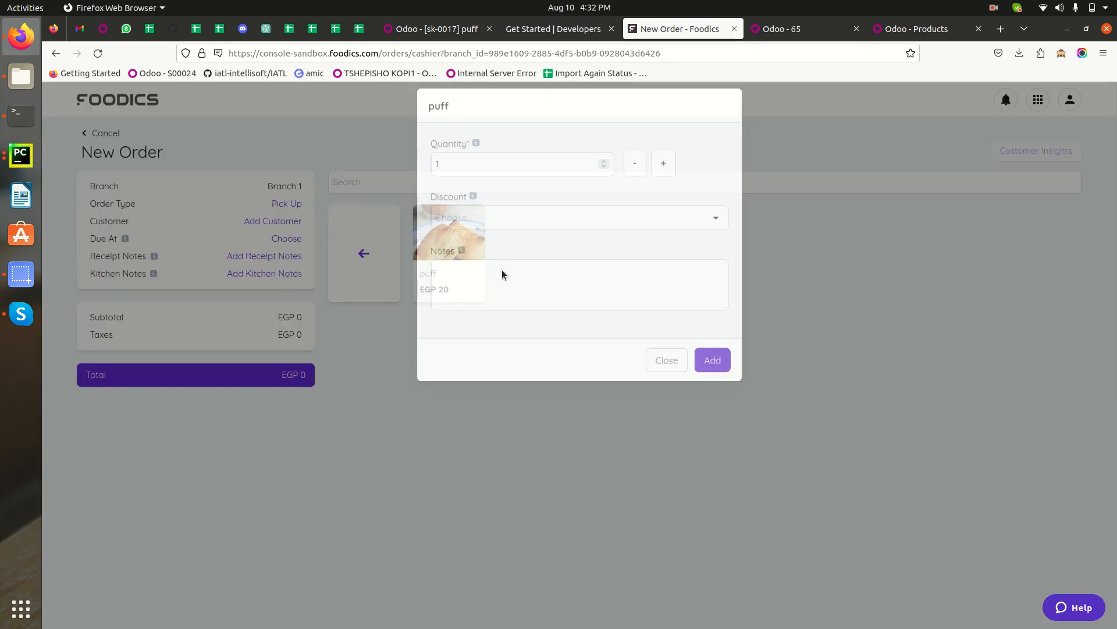
{"action": "left_click", "coordinate": [667, 359]}
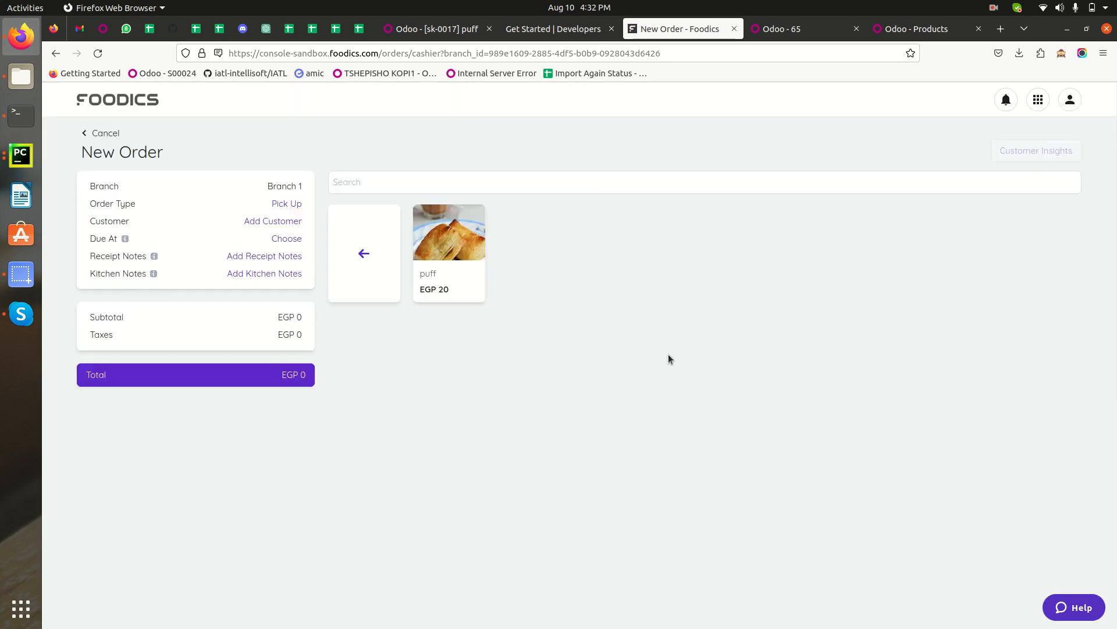
Try adding 3 Vada pav with a fixed EGP 5 open discount and note 'Adding some Discount', then cancel the order.
{"action": "left_click", "coordinate": [393, 260]}
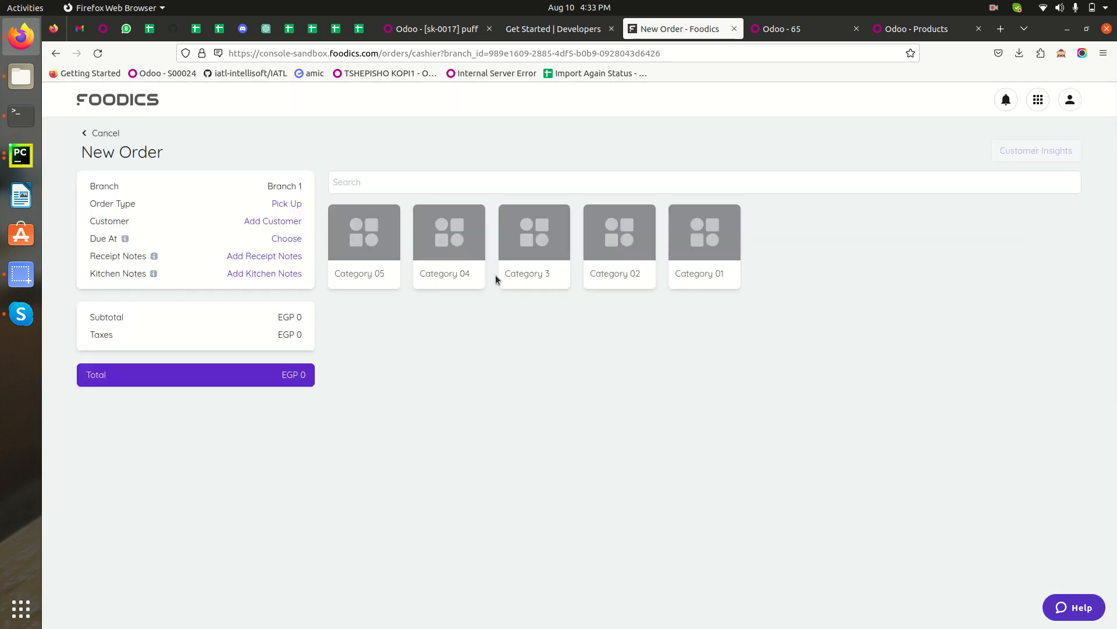
{"action": "left_click", "coordinate": [453, 261]}
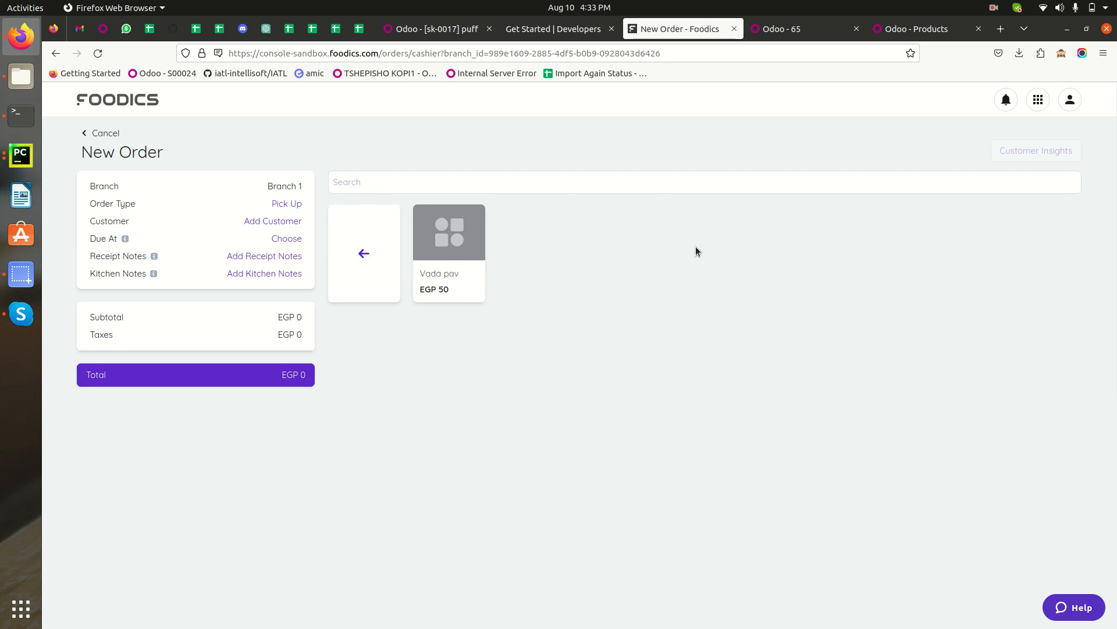
{"action": "left_click", "coordinate": [453, 248]}
{"action": "left_click", "coordinate": [711, 219]}
{"action": "left_click", "coordinate": [470, 298]}
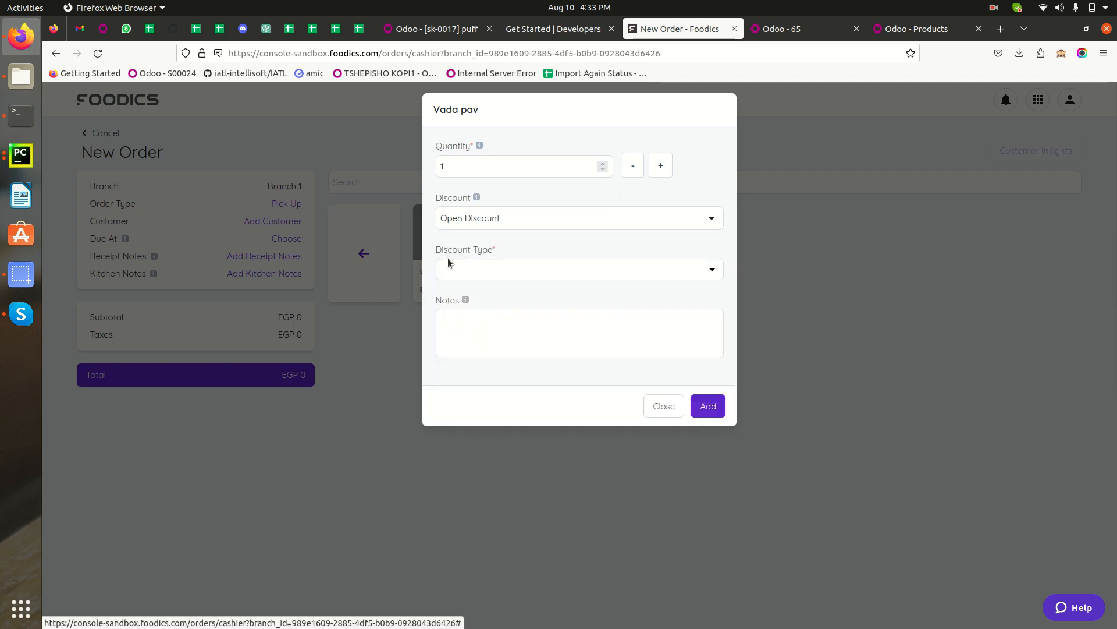
{"action": "left_click", "coordinate": [661, 166]}
{"action": "left_click", "coordinate": [661, 165]}
{"action": "left_click", "coordinate": [474, 269]}
{"action": "left_click", "coordinate": [459, 290]}
{"action": "left_click", "coordinate": [481, 315]}
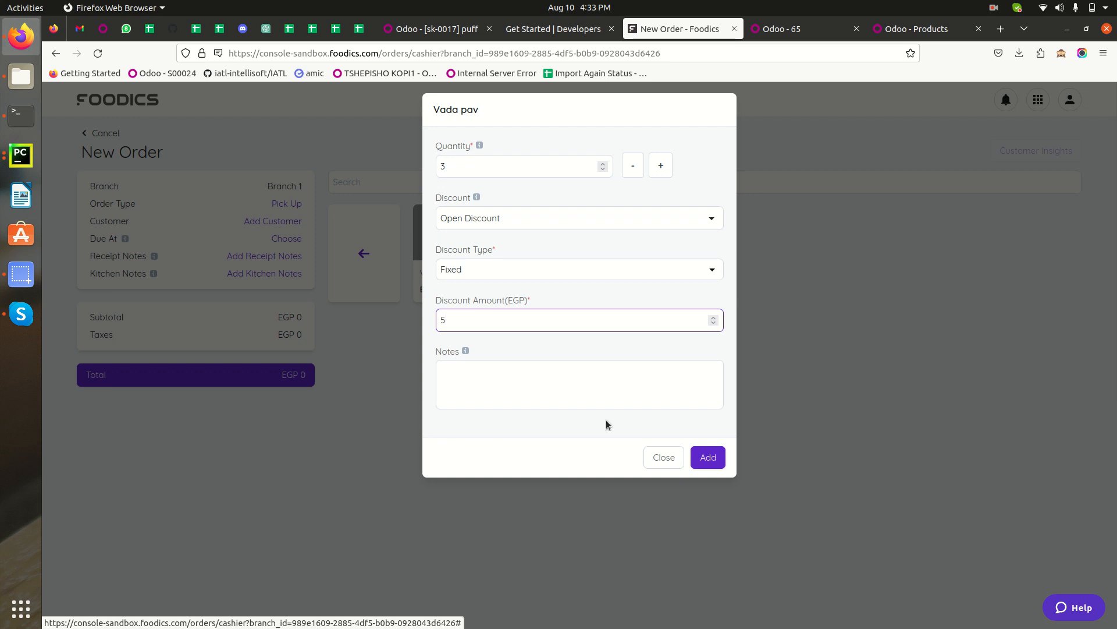
{"action": "left_click", "coordinate": [573, 389]}
{"action": "type", "text": "Add"}
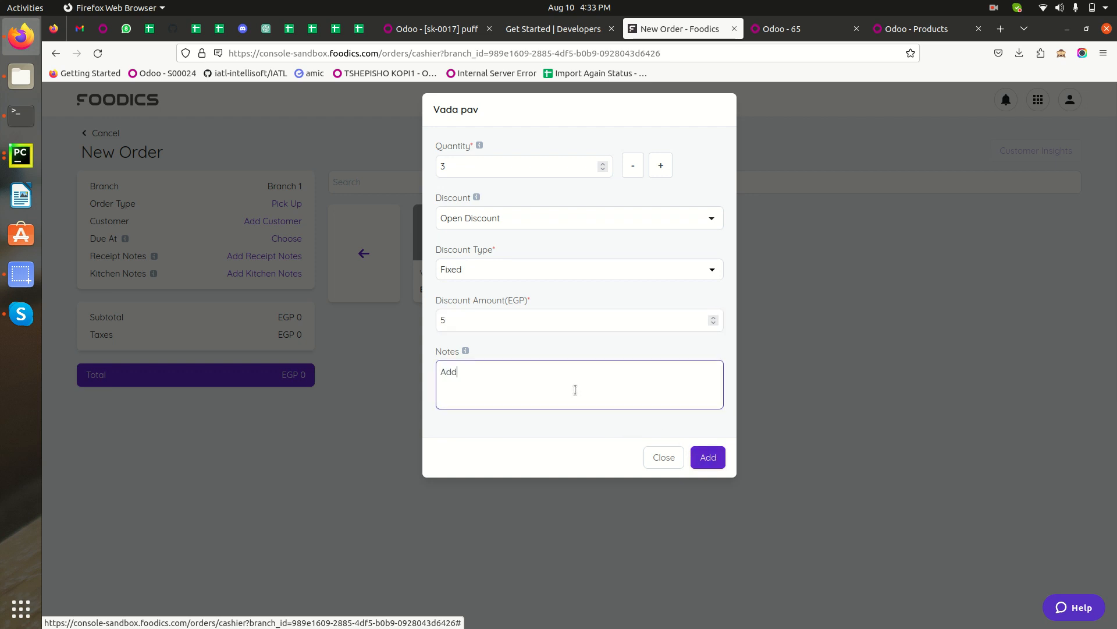
{"action": "type", "text": "ing some Discount"}
{"action": "double_click", "coordinate": [483, 372]}
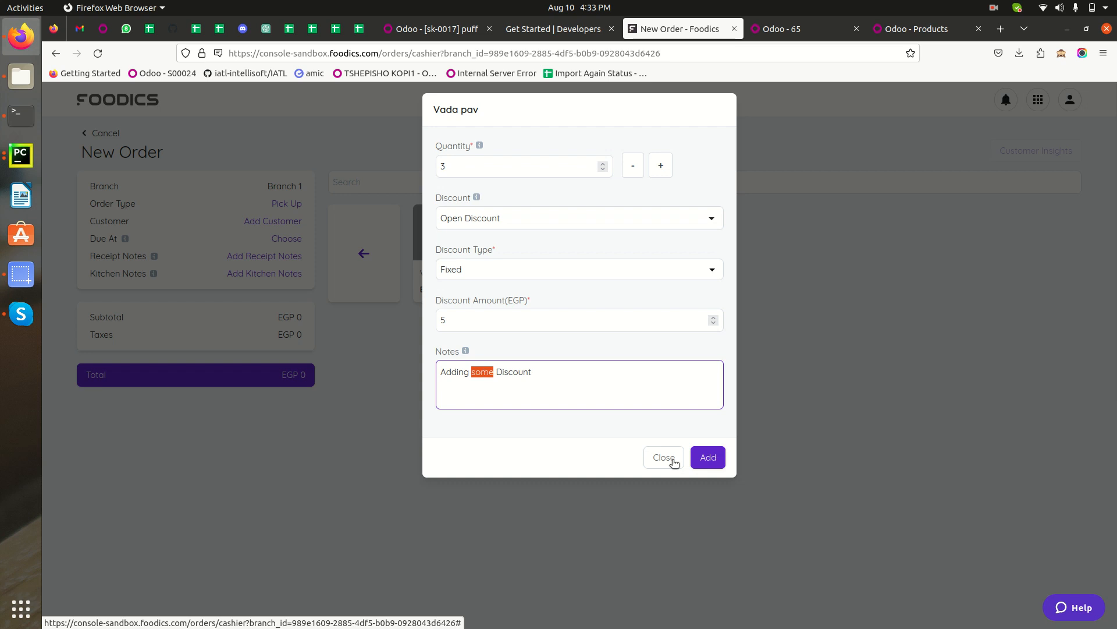
{"action": "left_click", "coordinate": [708, 456]}
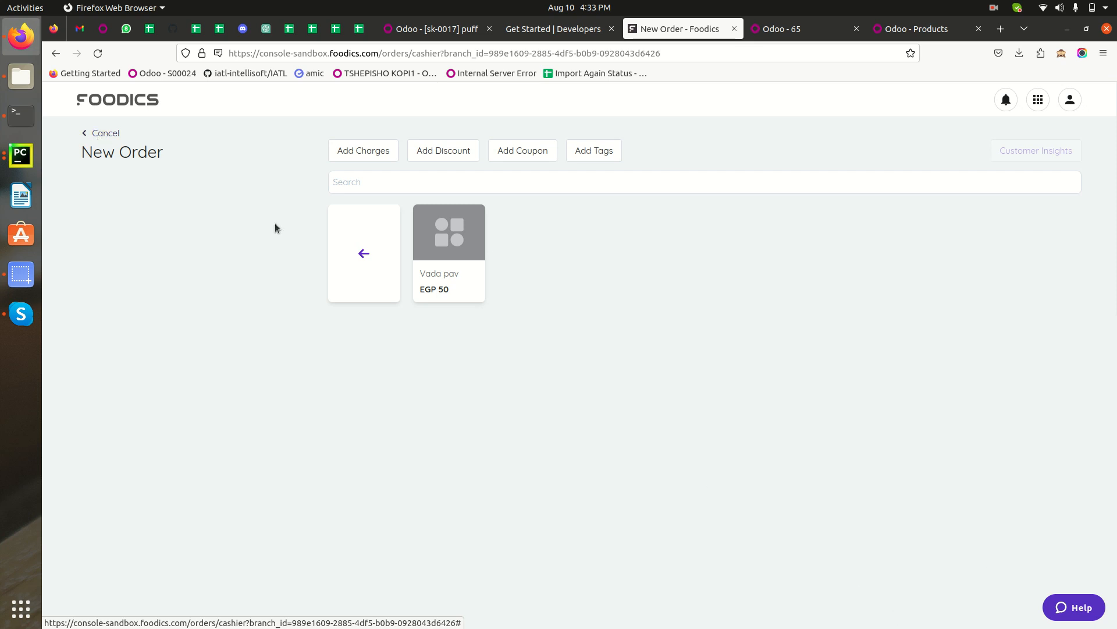
{"action": "left_click", "coordinate": [89, 135]}
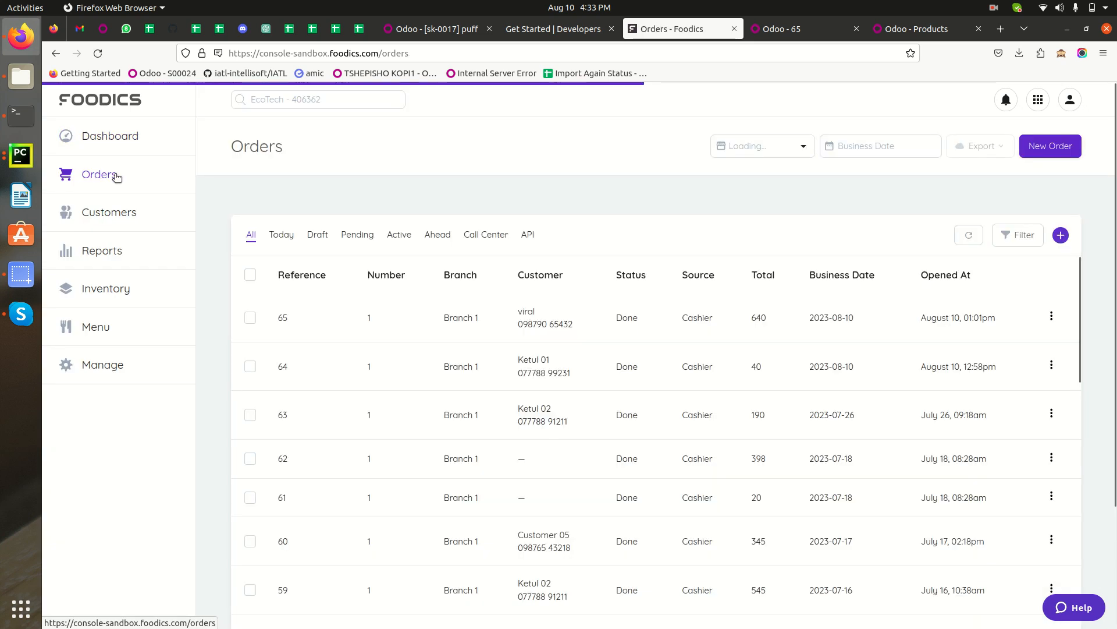
Start a new cashier order for Branch 1 (B01) and assign an existing customer to it.
{"action": "left_click", "coordinate": [1050, 146]}
{"action": "left_click", "coordinate": [496, 168]}
{"action": "left_click", "coordinate": [503, 224]}
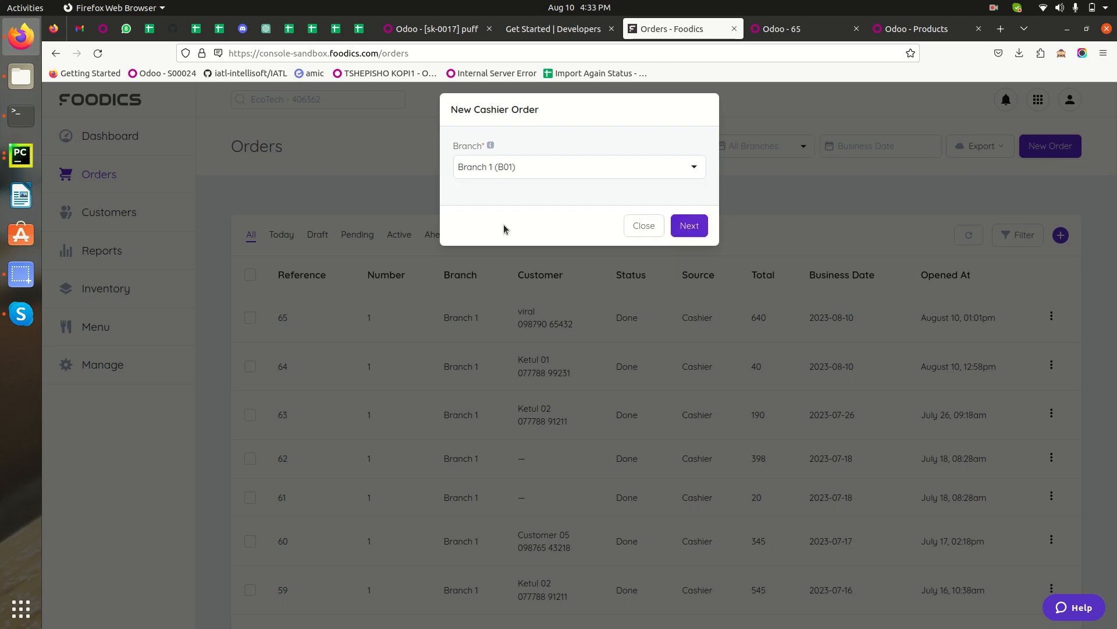
{"action": "left_click", "coordinate": [689, 226]}
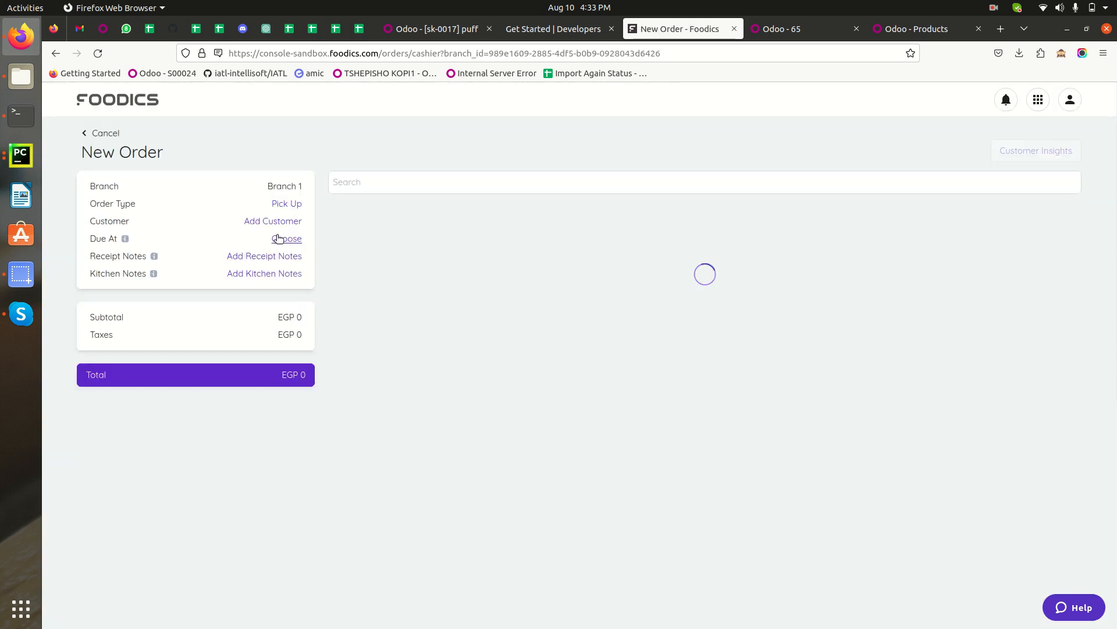
{"action": "left_click", "coordinate": [286, 224]}
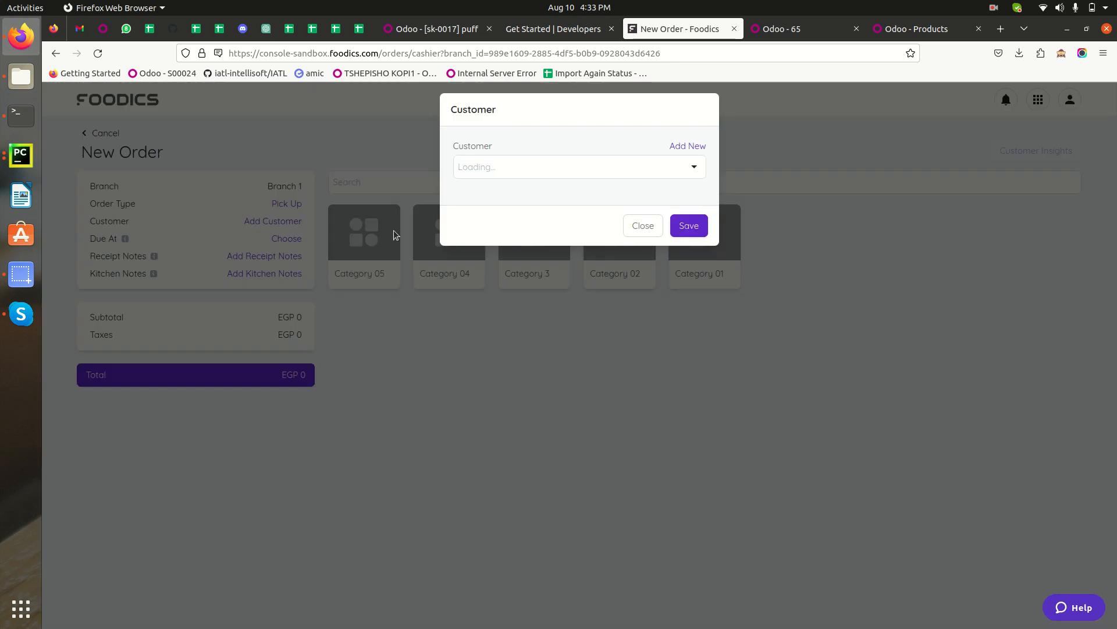
{"action": "left_click", "coordinate": [552, 174]}
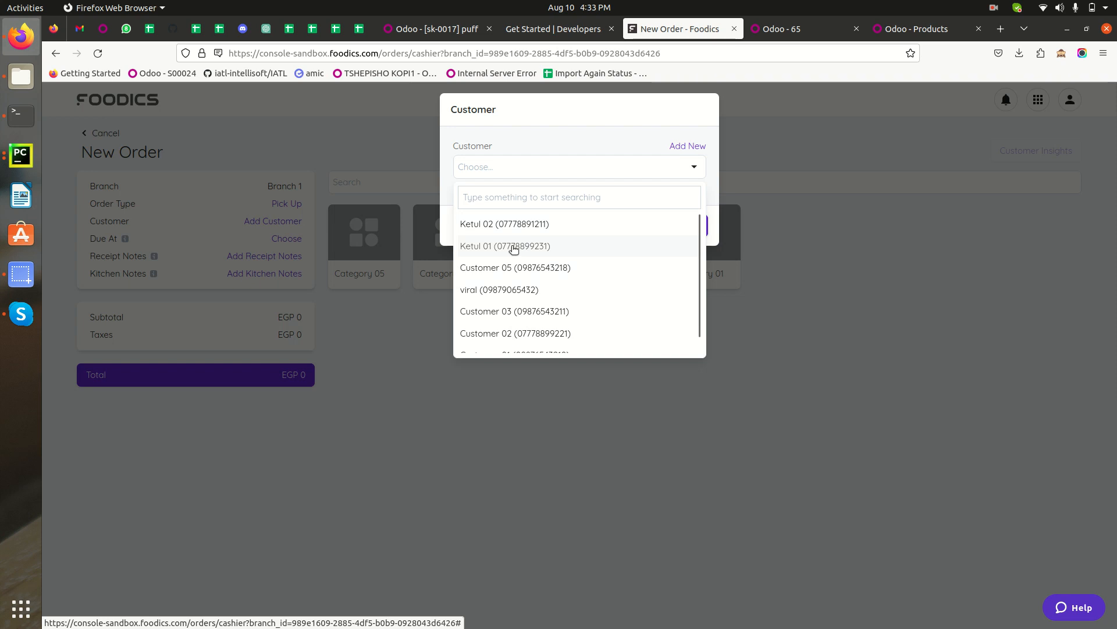
{"action": "left_click", "coordinate": [524, 228]}
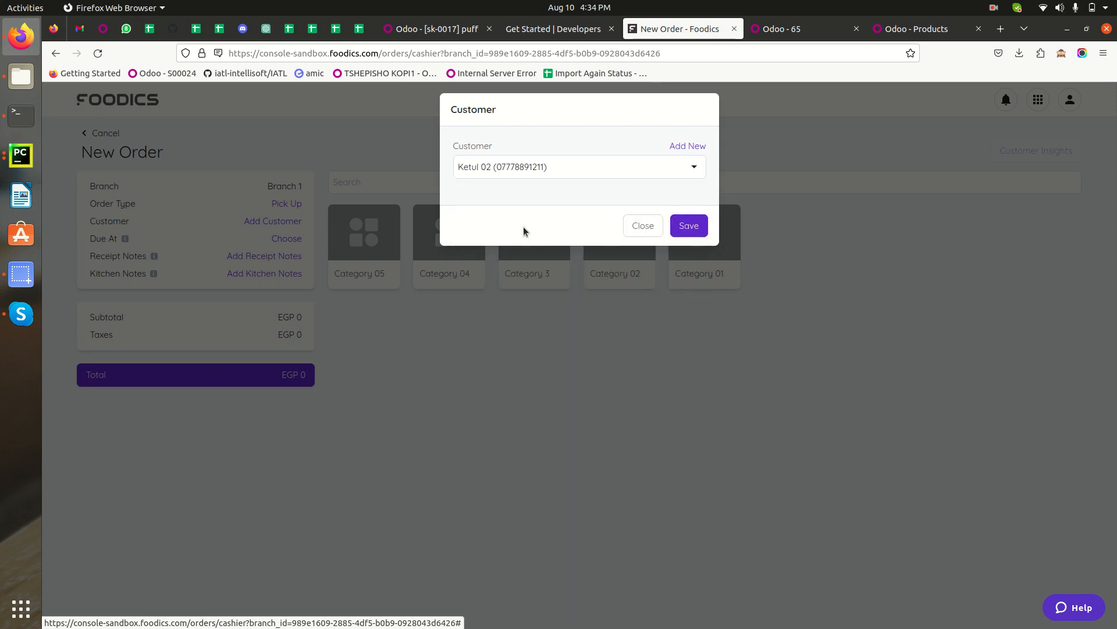
{"action": "left_click", "coordinate": [693, 226]}
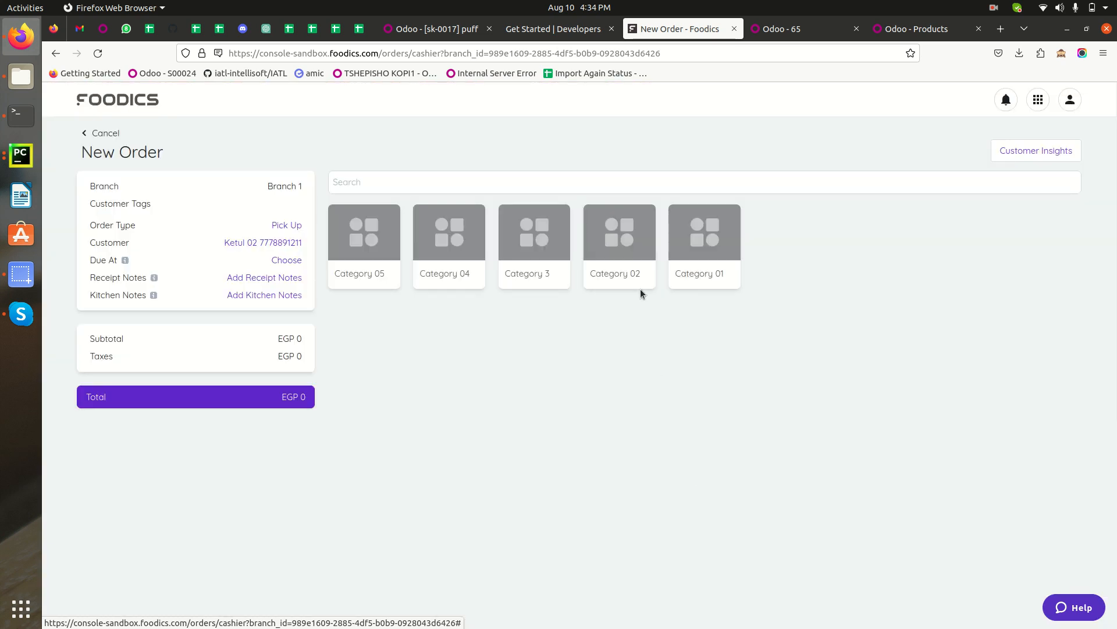
{"action": "left_click", "coordinate": [358, 253]}
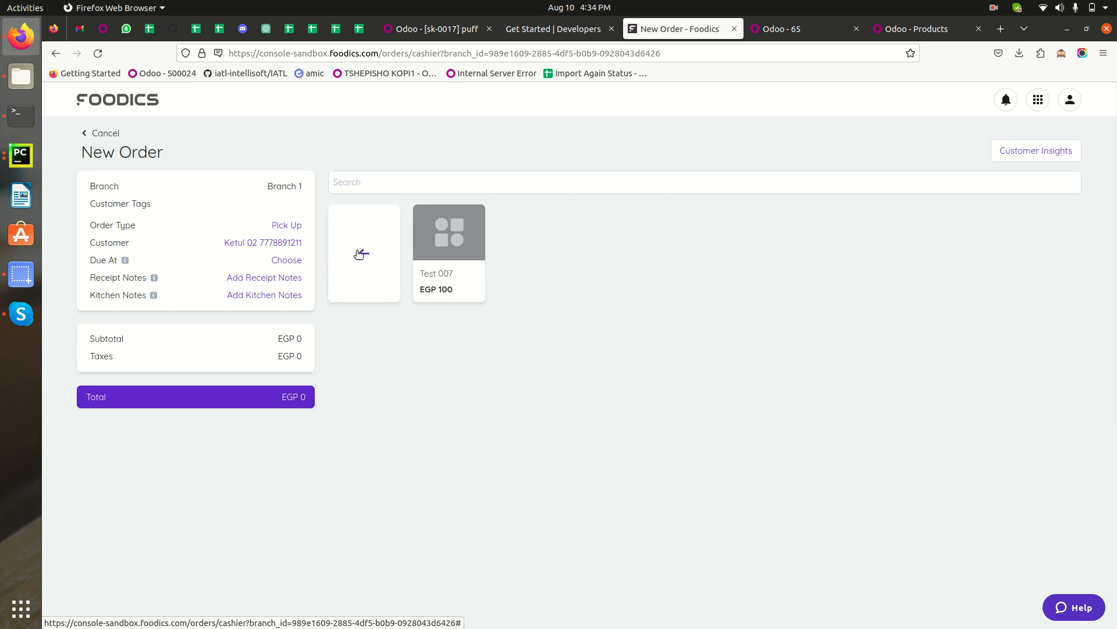
{"action": "left_click", "coordinate": [461, 254]}
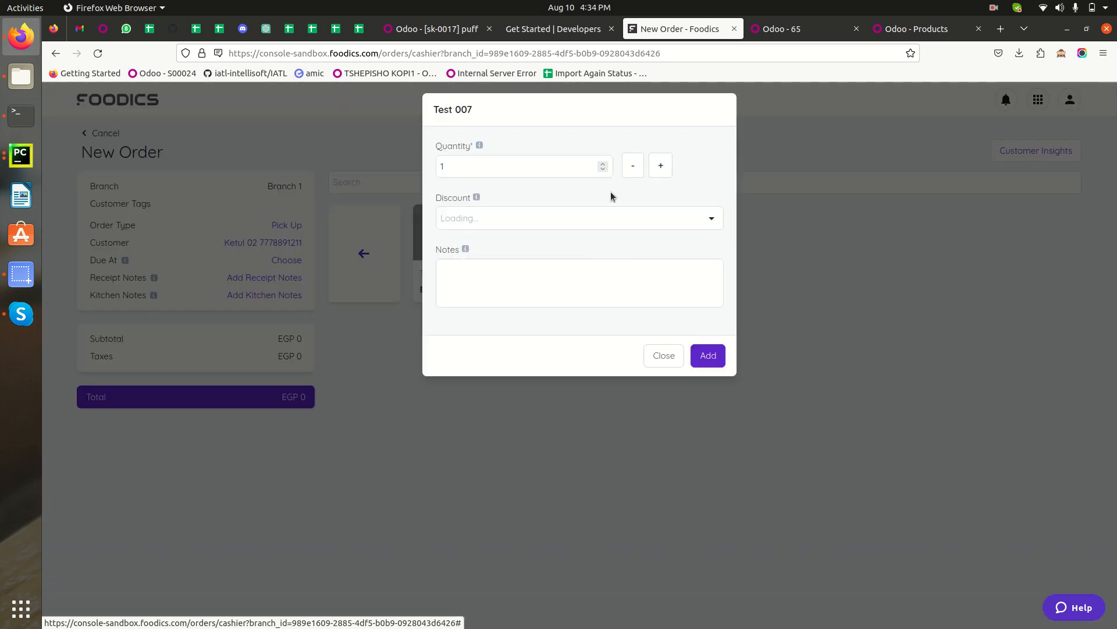
{"action": "left_click", "coordinate": [667, 353]}
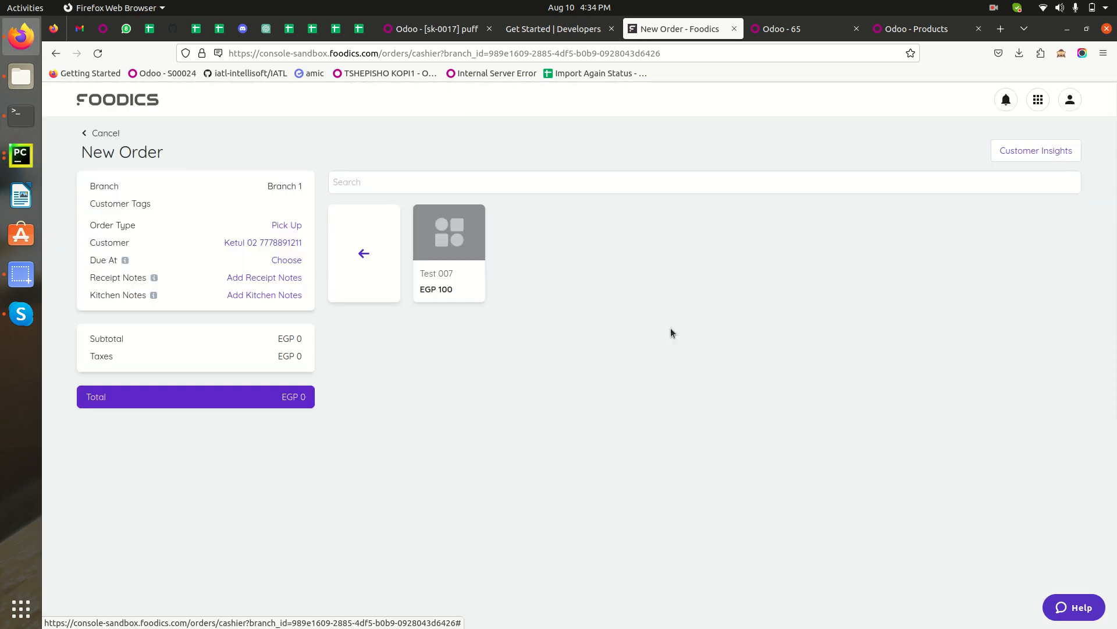
{"action": "left_click", "coordinate": [347, 254]}
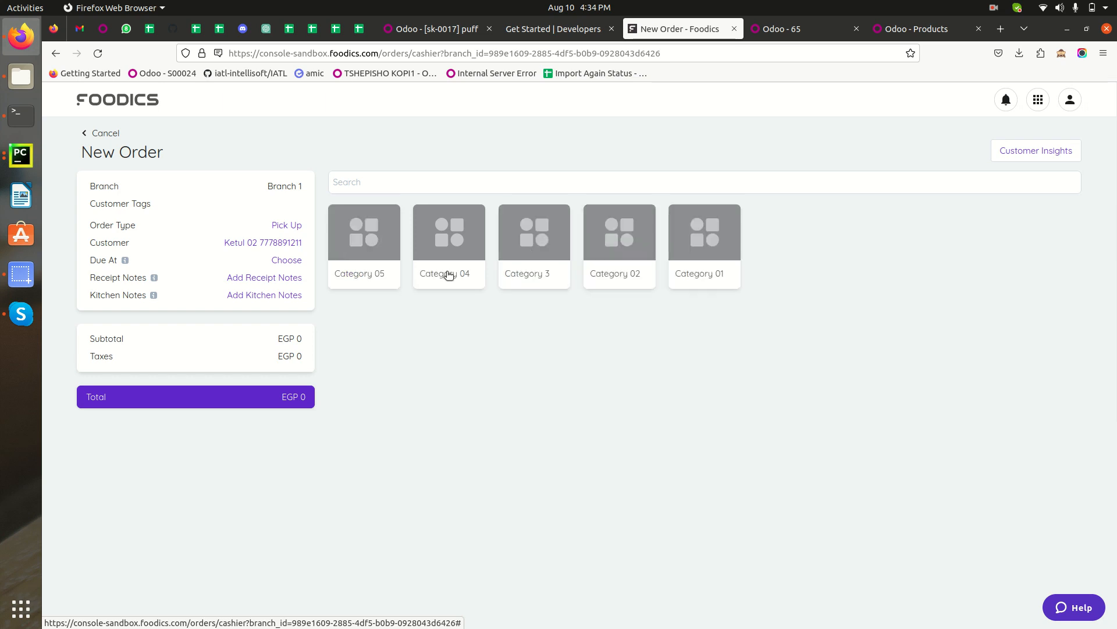
Add 1 Vada pav from Category 01 with a fixed EGP 5 open discount and the note 'Add 5 discount'.
{"action": "left_click", "coordinate": [699, 251]}
{"action": "left_click", "coordinate": [452, 233]}
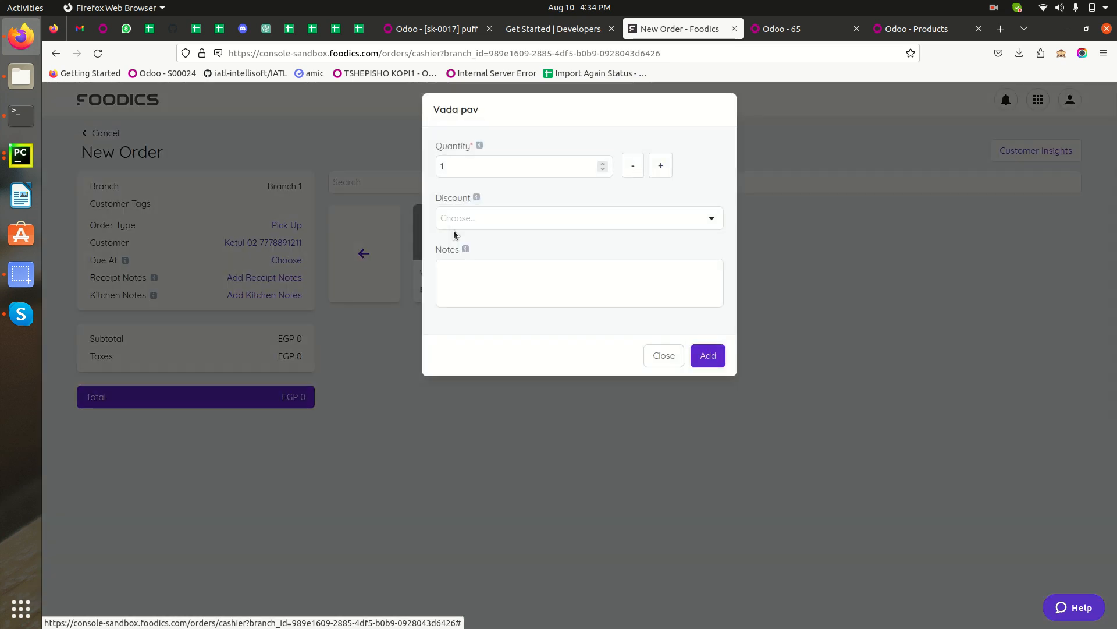
{"action": "left_click", "coordinate": [638, 218]}
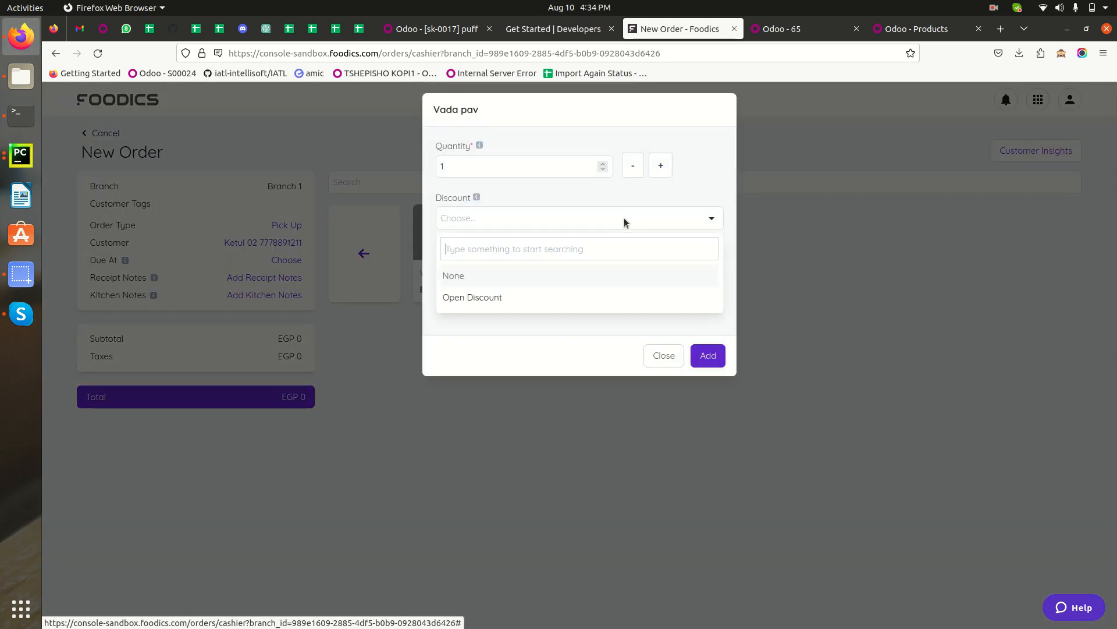
{"action": "left_click", "coordinate": [475, 298]}
{"action": "left_click", "coordinate": [518, 275]}
{"action": "left_click", "coordinate": [469, 291]}
{"action": "left_click", "coordinate": [486, 321]}
{"action": "left_click", "coordinate": [500, 386]}
{"action": "type", "text": "Add 5 disco"}
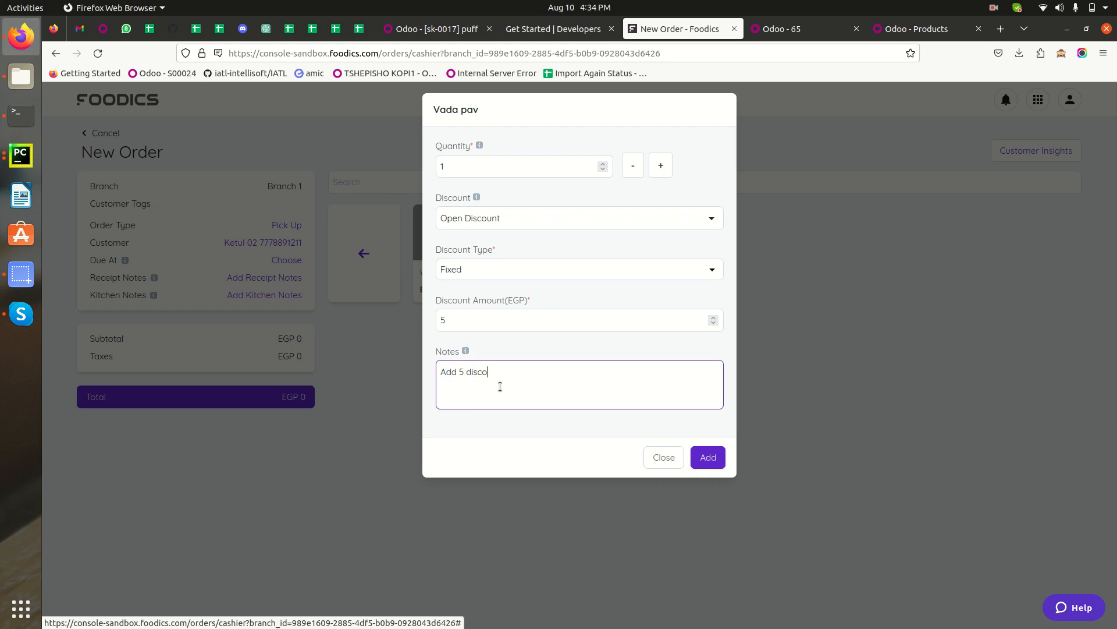
{"action": "type", "text": "unt"}
{"action": "left_click", "coordinate": [709, 458]}
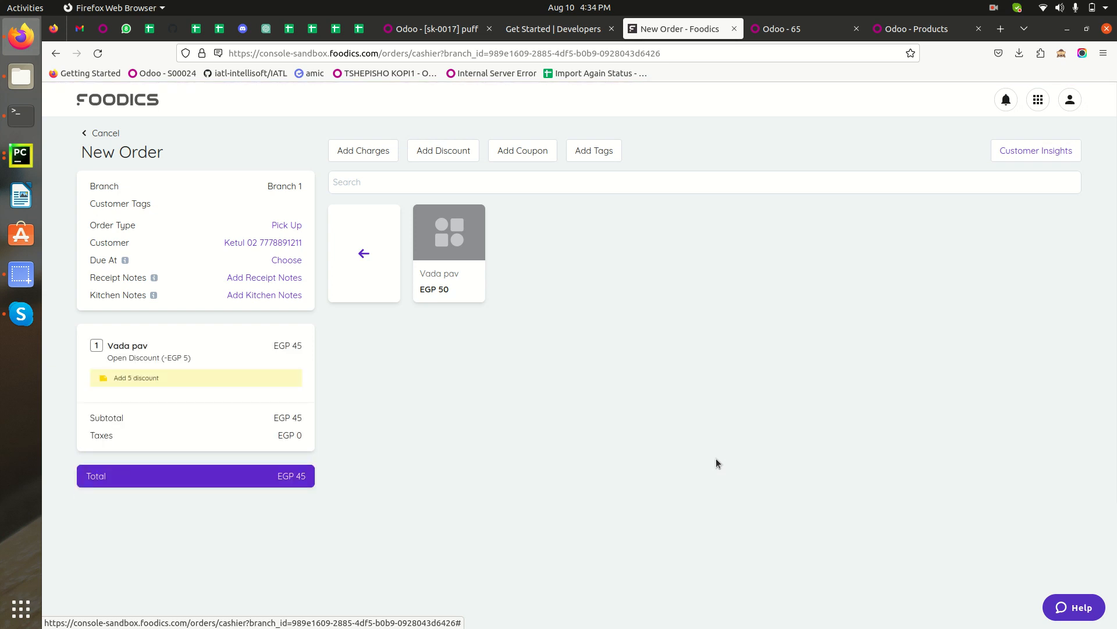
Add 2 pizzas from Category 02 with a 10% open discount and the note 'Added 10% Descount'.
{"action": "left_click", "coordinate": [368, 251]}
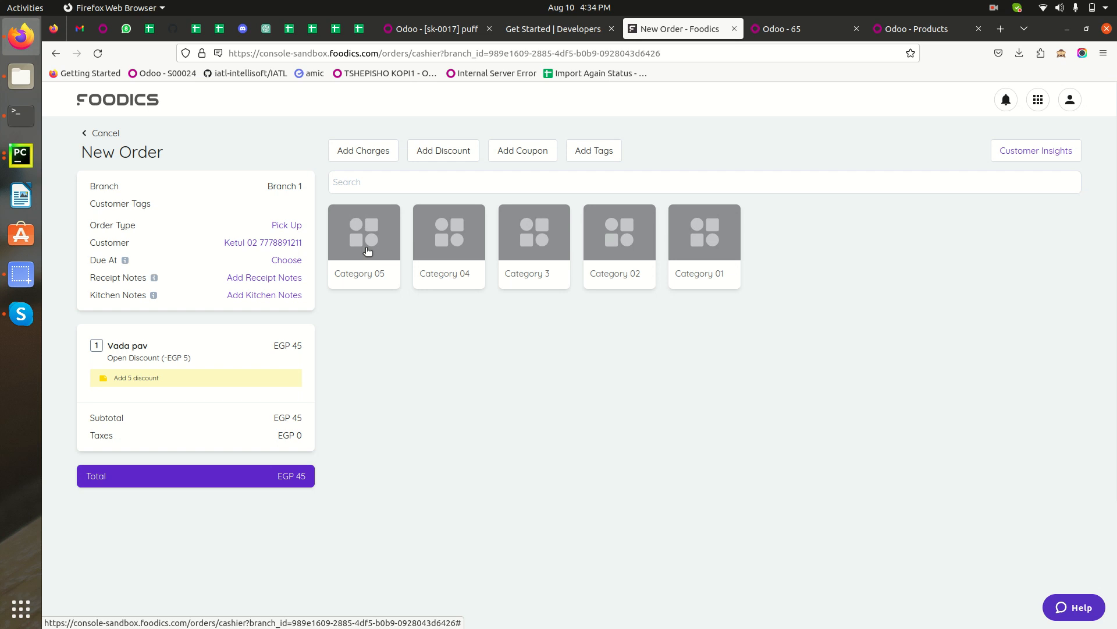
{"action": "left_click", "coordinate": [598, 242]}
{"action": "left_click", "coordinate": [632, 242]}
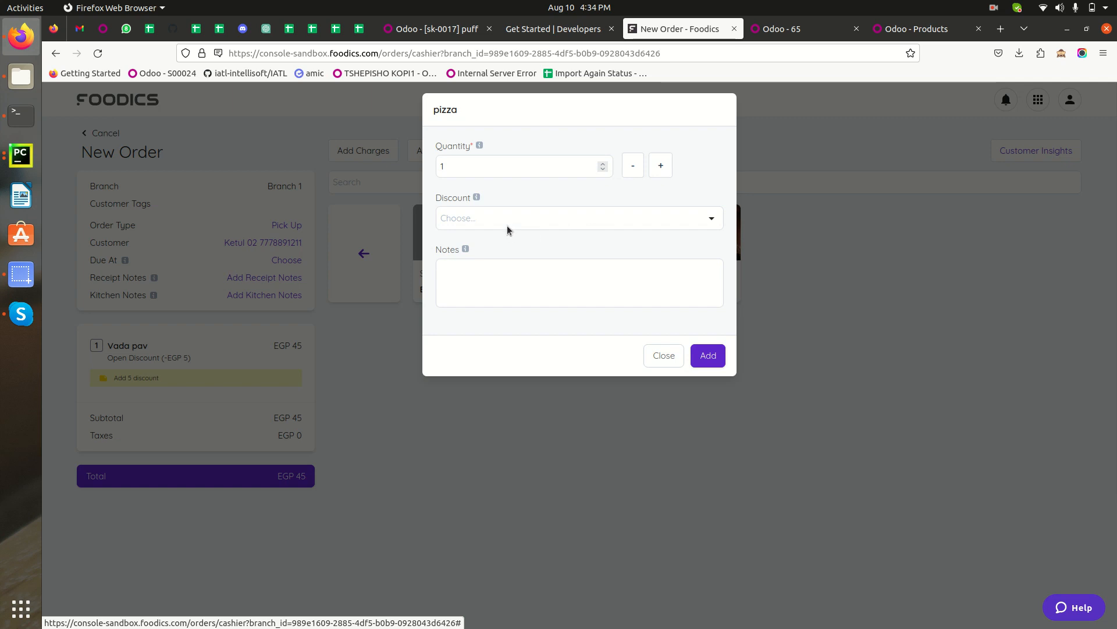
{"action": "left_click", "coordinate": [482, 219]}
{"action": "left_click", "coordinate": [488, 298]}
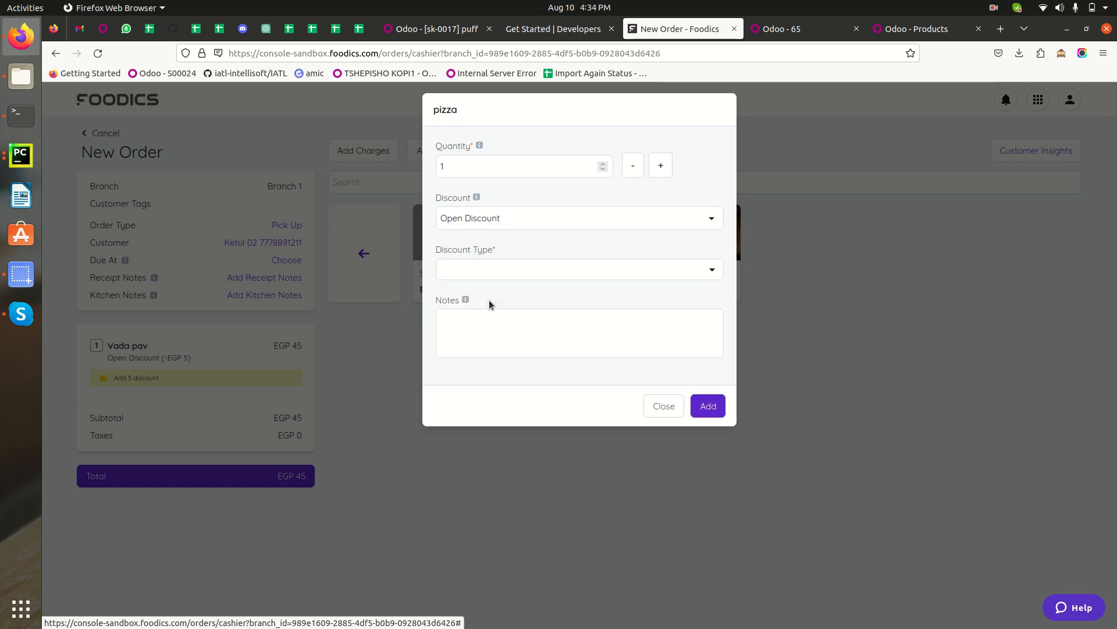
{"action": "left_click", "coordinate": [661, 166]}
{"action": "left_click", "coordinate": [522, 265]}
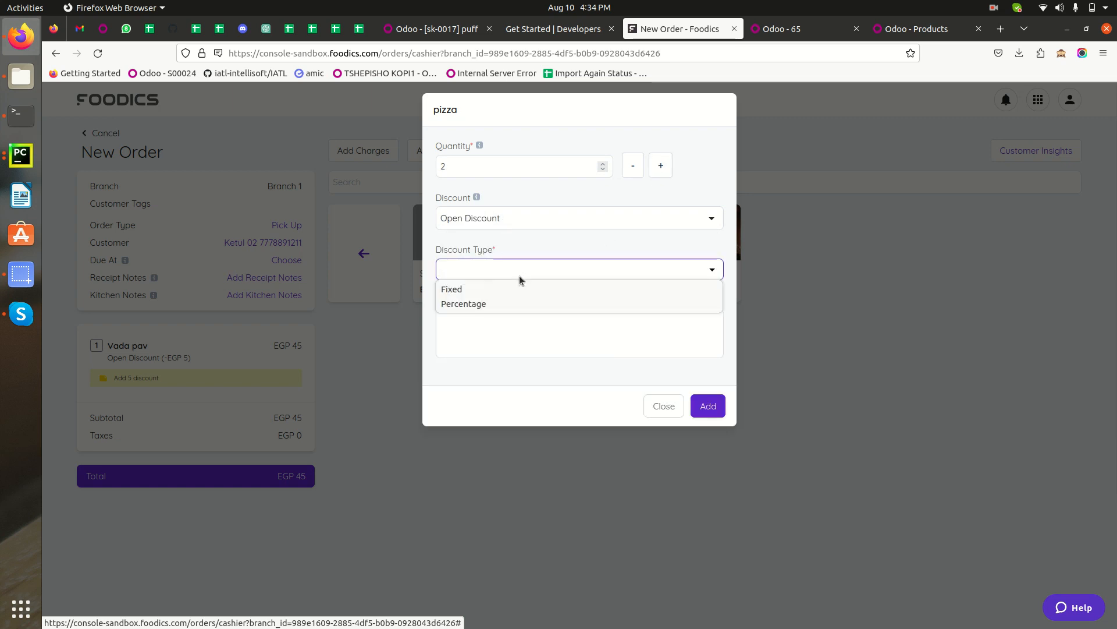
{"action": "left_click", "coordinate": [516, 298]}
{"action": "left_click", "coordinate": [503, 328]}
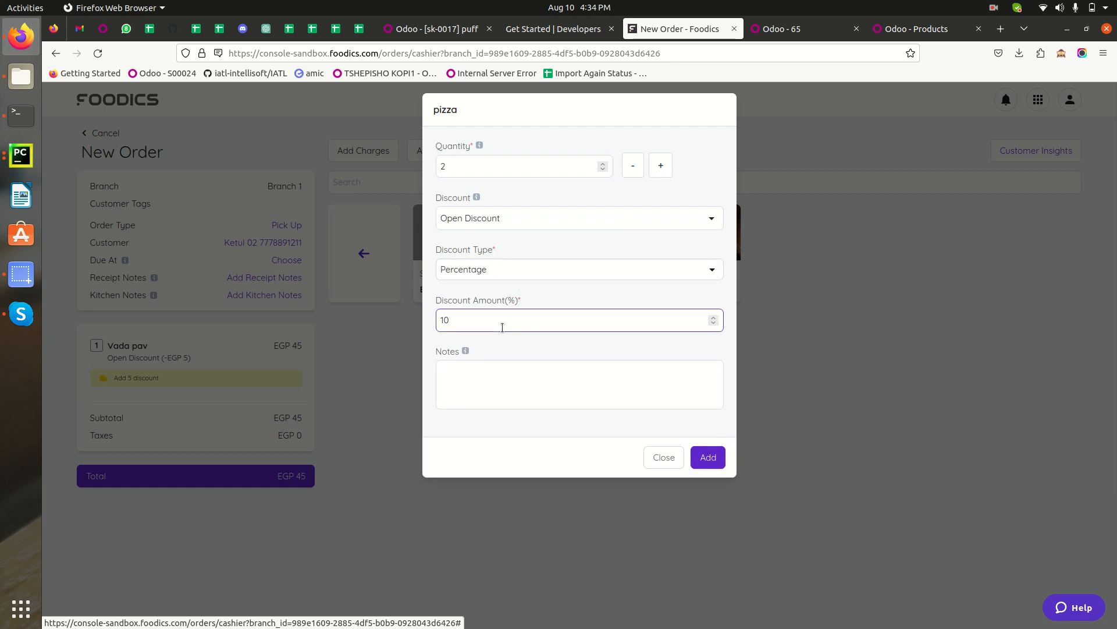
{"action": "left_click", "coordinate": [519, 393]}
{"action": "type", "text": "Added 10% Descount"}
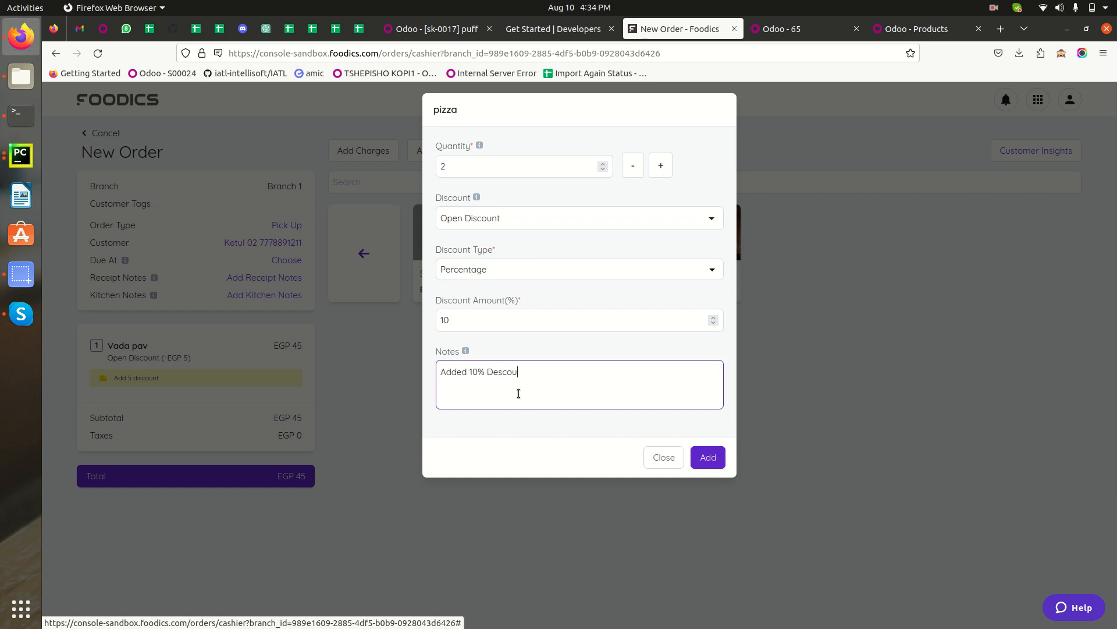
{"action": "left_click", "coordinate": [718, 457]}
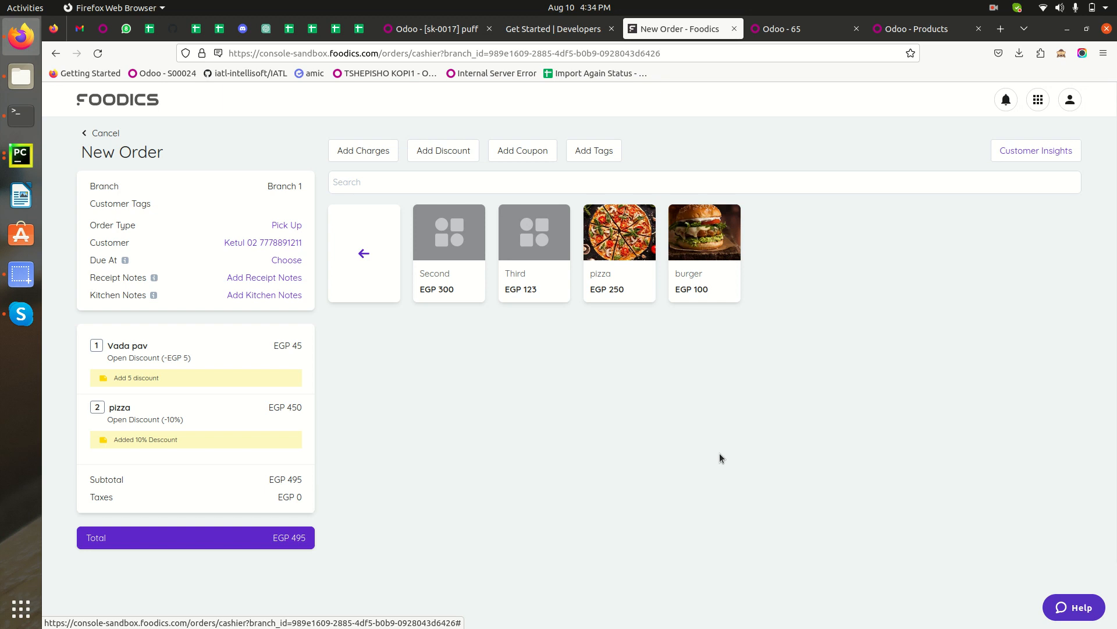
Pay the order by Bank for EGP 495 and switch back to the Odoo order tab.
{"action": "left_click", "coordinate": [140, 540]}
{"action": "left_click", "coordinate": [518, 180]}
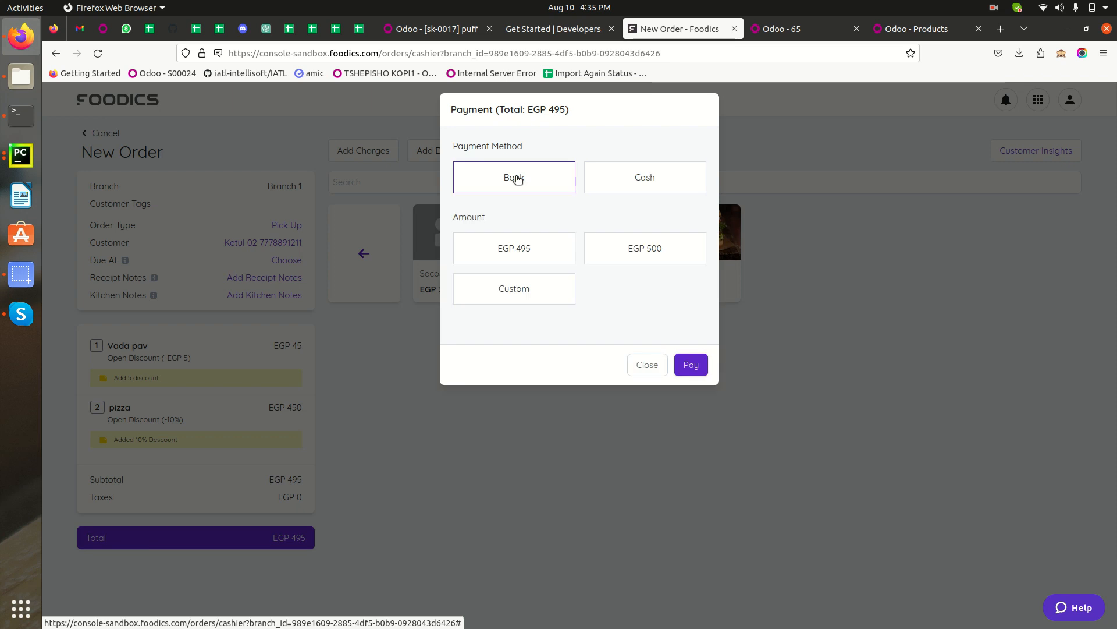
{"action": "left_click", "coordinate": [514, 257]}
{"action": "left_click", "coordinate": [682, 366]}
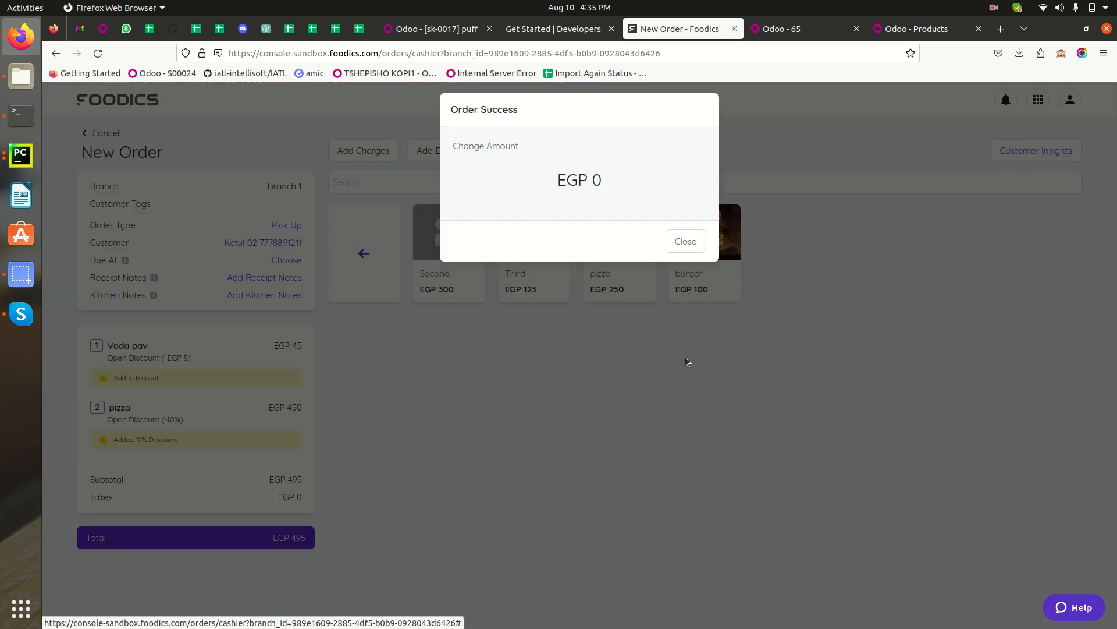
{"action": "left_click", "coordinate": [803, 30]}
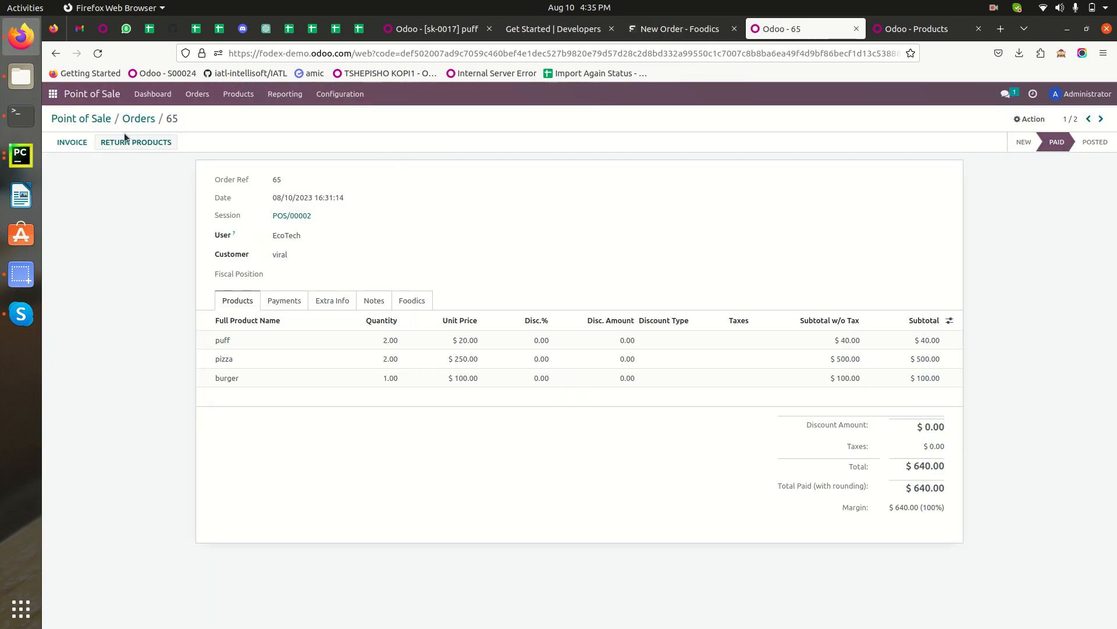
Open Branch 1's Point of Sale orders in Odoo and open synced order 66.
{"action": "left_click", "coordinate": [81, 119]}
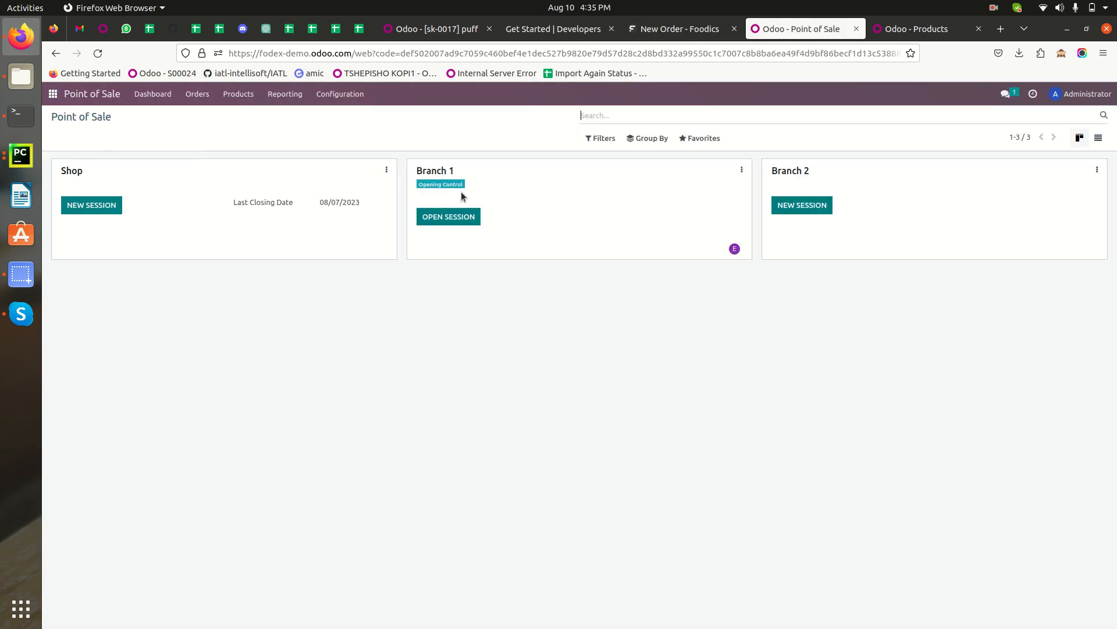
{"action": "left_click", "coordinate": [741, 170]}
{"action": "left_click", "coordinate": [565, 212]}
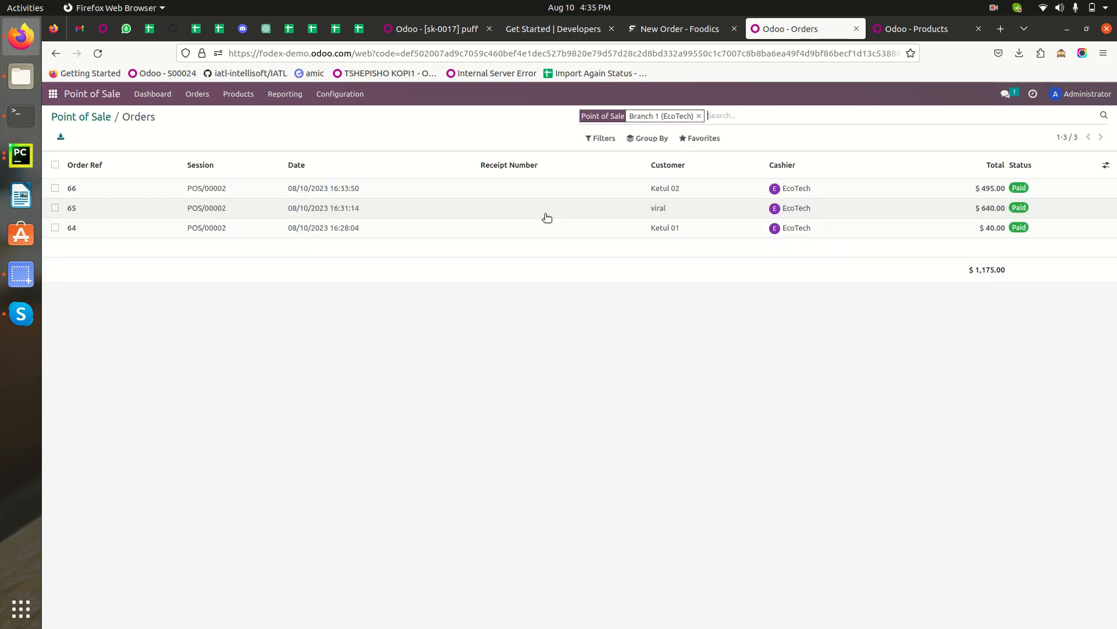
{"action": "left_click", "coordinate": [395, 192]}
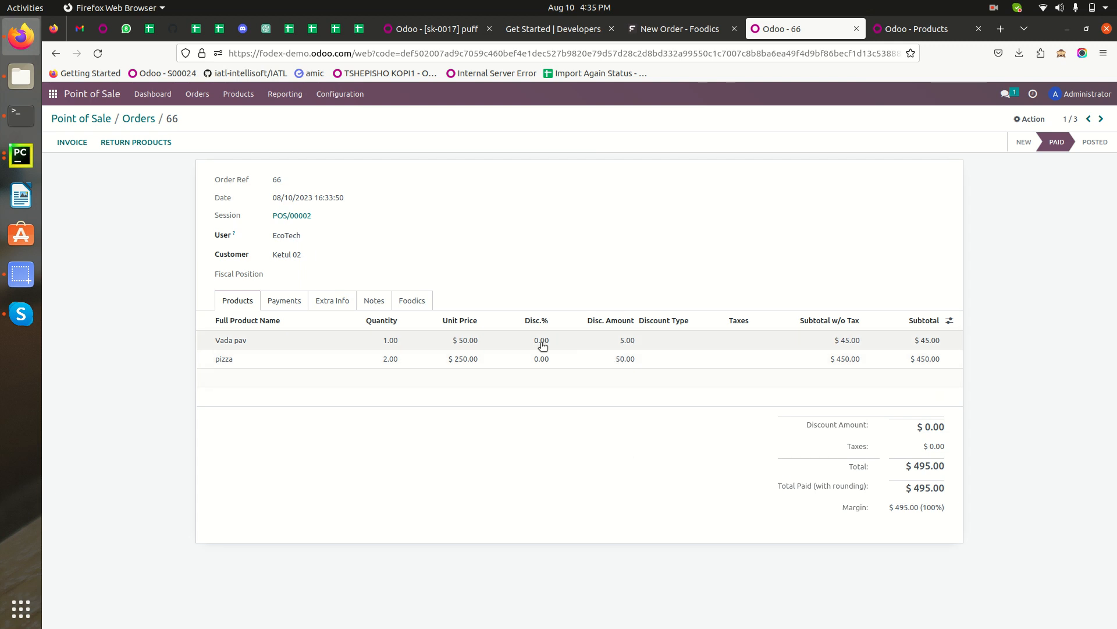
Review order 66's product lines, discounts and payments, then return to the orders list.
{"action": "left_click", "coordinate": [376, 301]}
{"action": "left_click", "coordinate": [247, 299]}
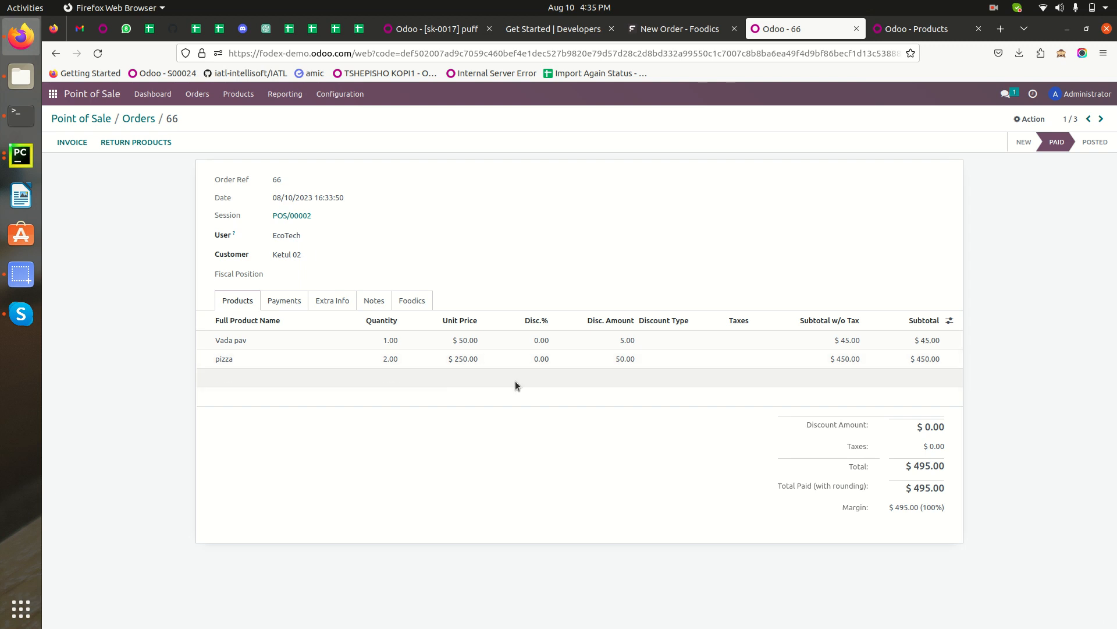
{"action": "double_click", "coordinate": [919, 491]}
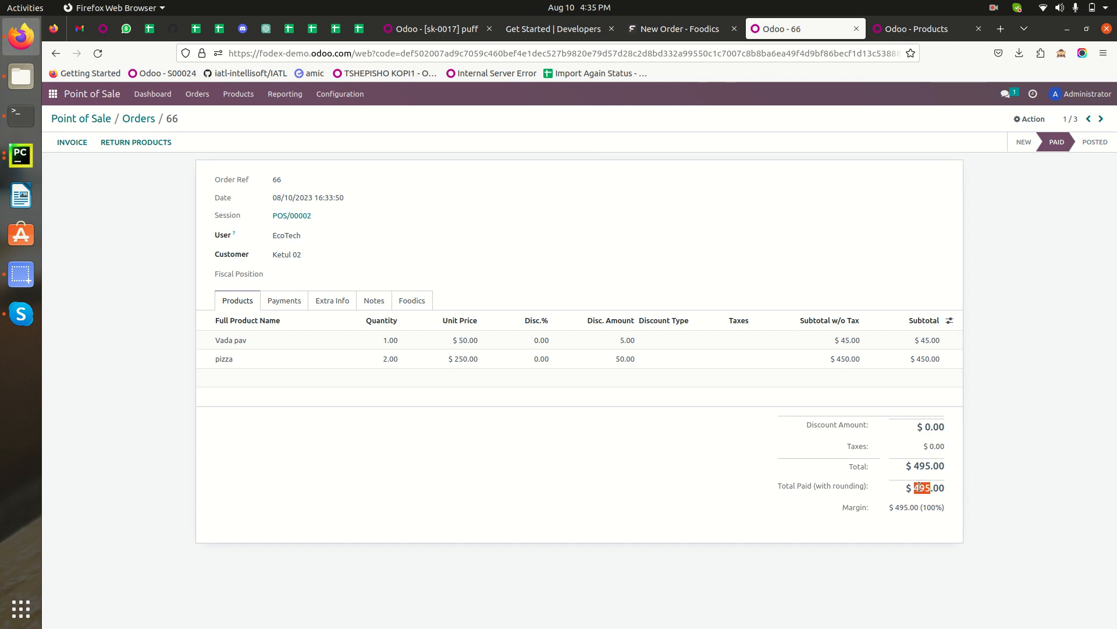
{"action": "left_click", "coordinate": [285, 299]}
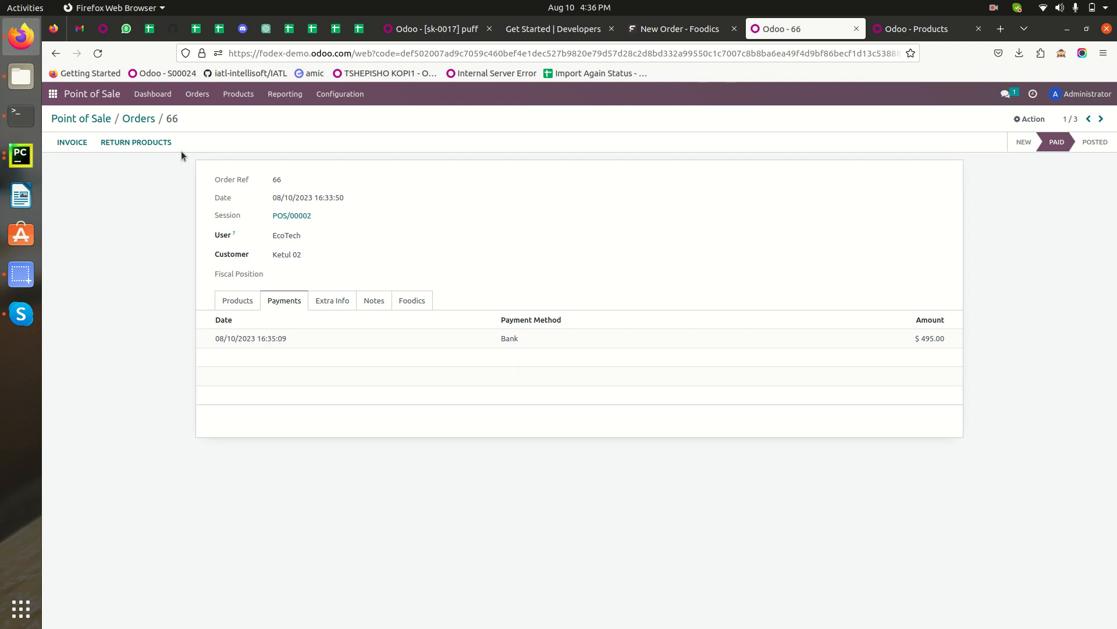
{"action": "left_click", "coordinate": [155, 119]}
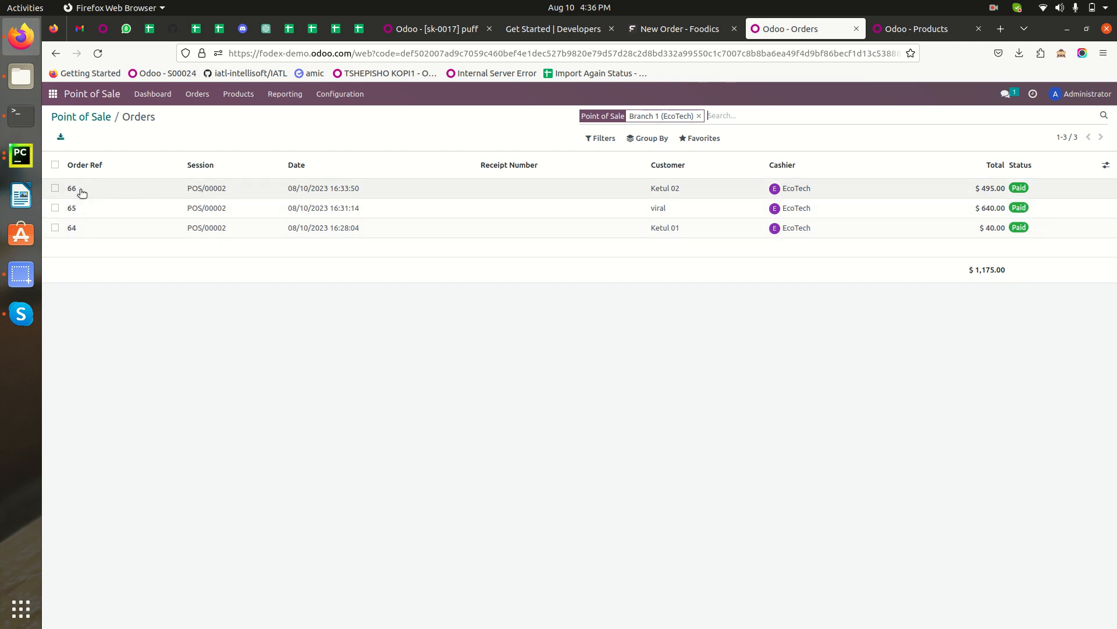
Close the Foodics order success message, return to the Foodics orders list and go back to the Odoo Point of Sale dashboard.
{"action": "left_click", "coordinate": [675, 29]}
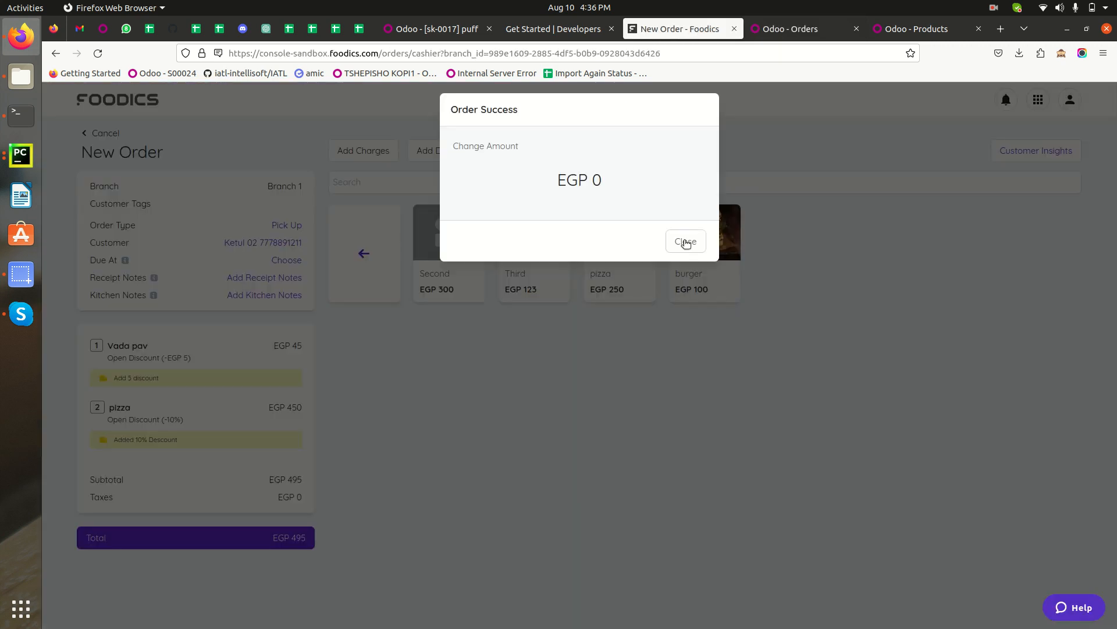
{"action": "left_click", "coordinate": [686, 241]}
{"action": "left_click", "coordinate": [86, 134]}
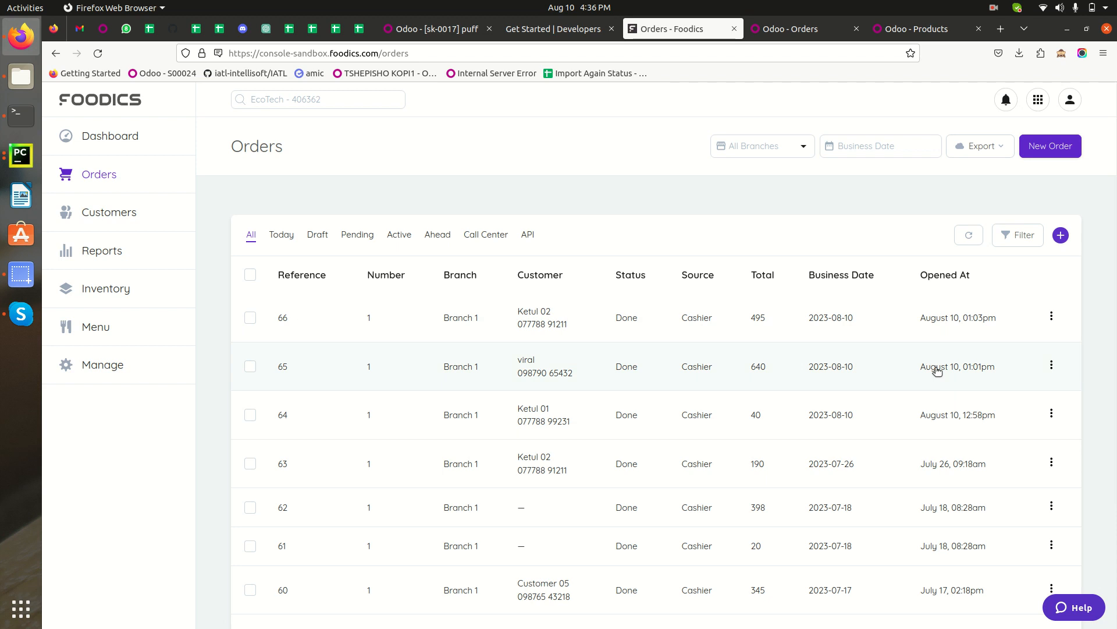
{"action": "left_click", "coordinate": [800, 35]}
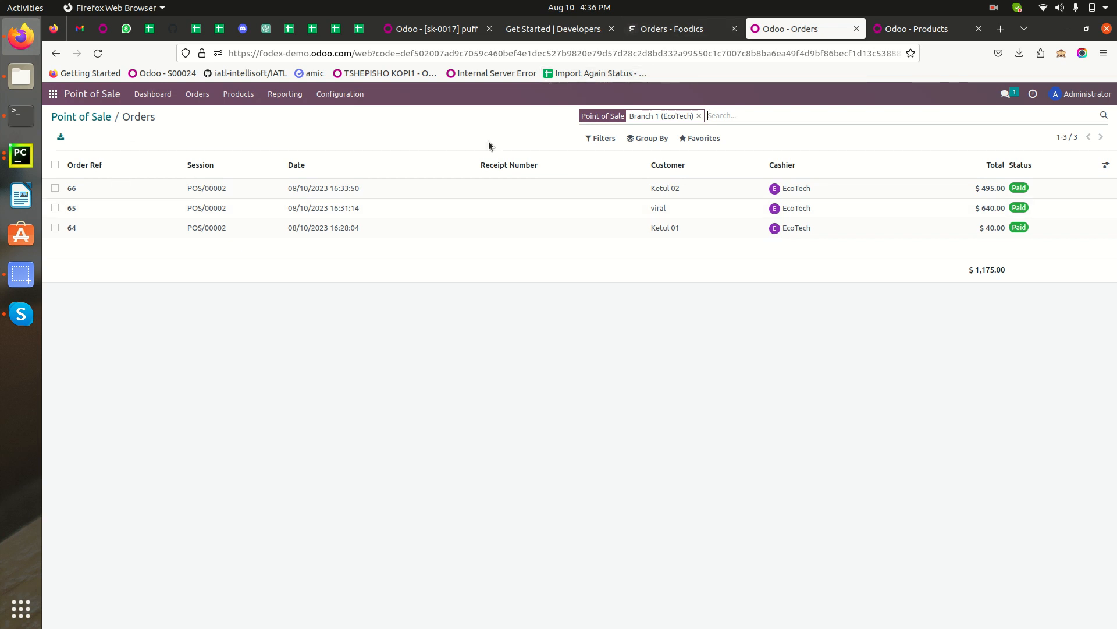
{"action": "left_click", "coordinate": [77, 119]}
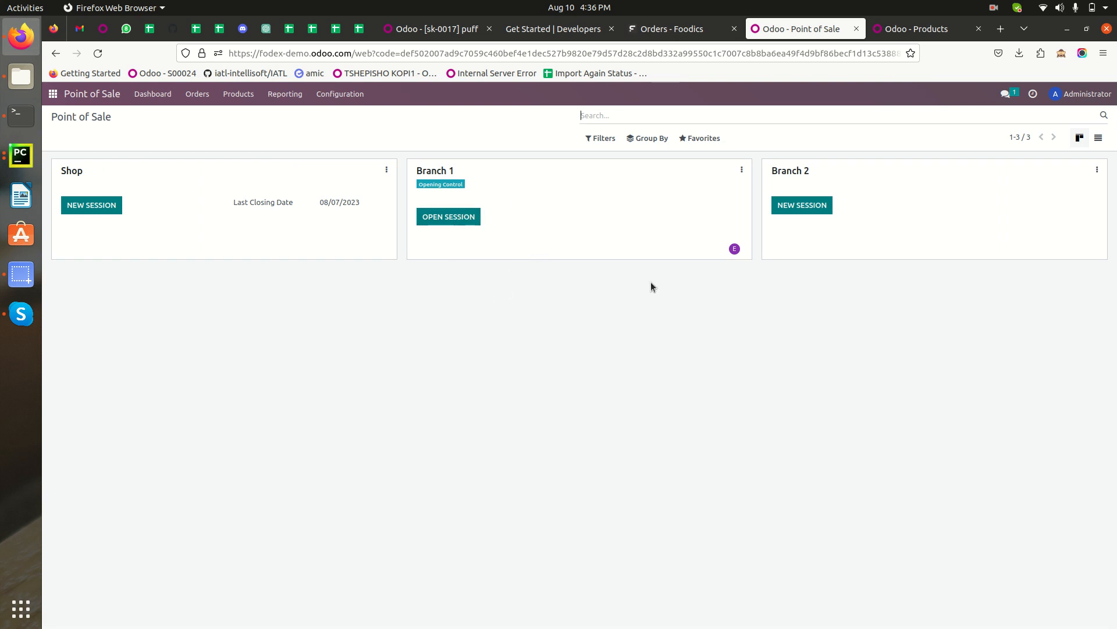
Start a new Foodics cashier order for Branch 2 (B02).
{"action": "left_click", "coordinate": [677, 32]}
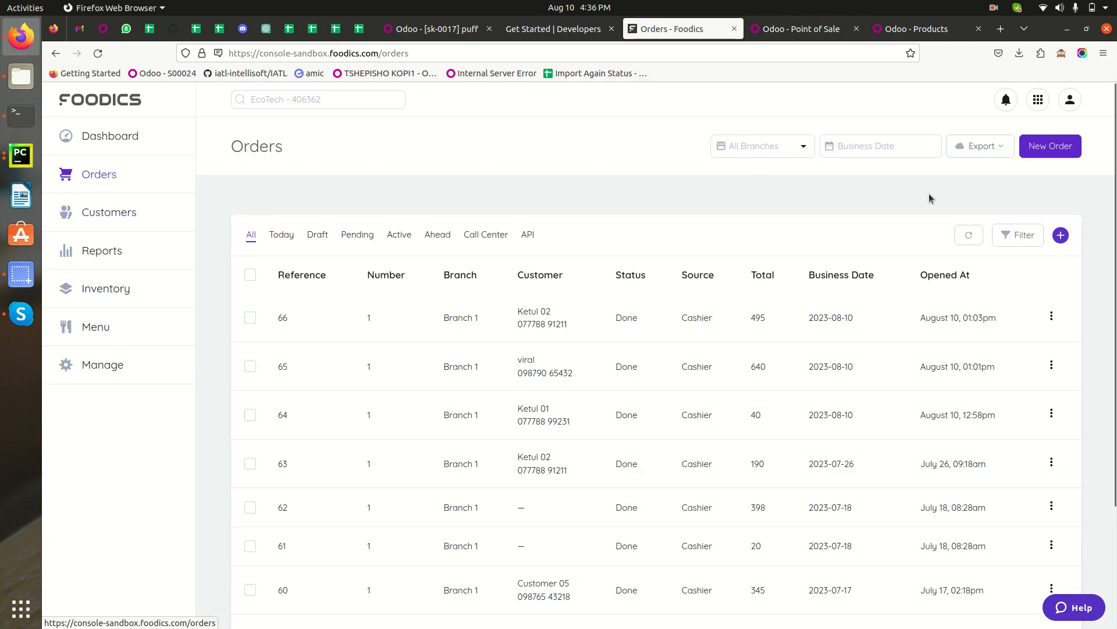
{"action": "left_click", "coordinate": [1053, 149]}
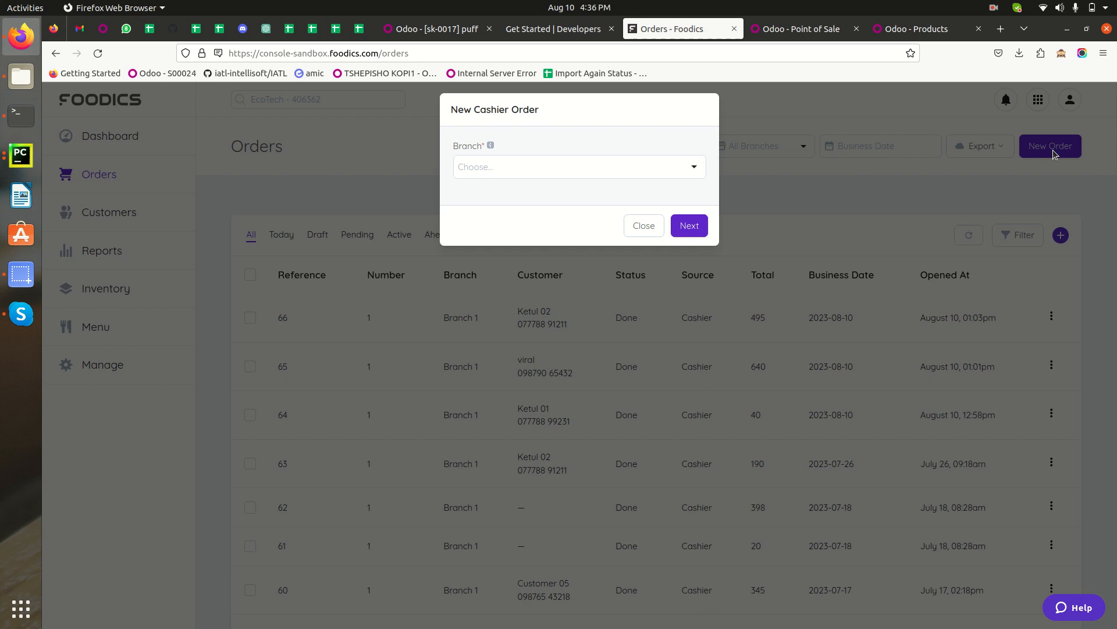
{"action": "left_click", "coordinate": [506, 171]}
{"action": "left_click", "coordinate": [516, 248]}
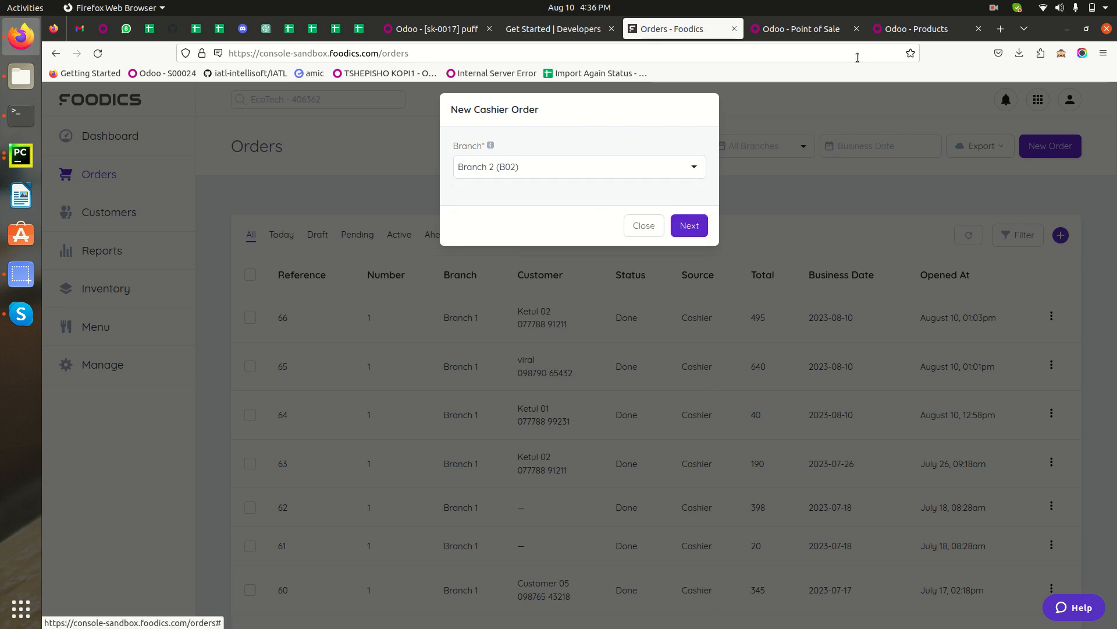
{"action": "left_click", "coordinate": [903, 29]}
{"action": "left_click", "coordinate": [803, 30]}
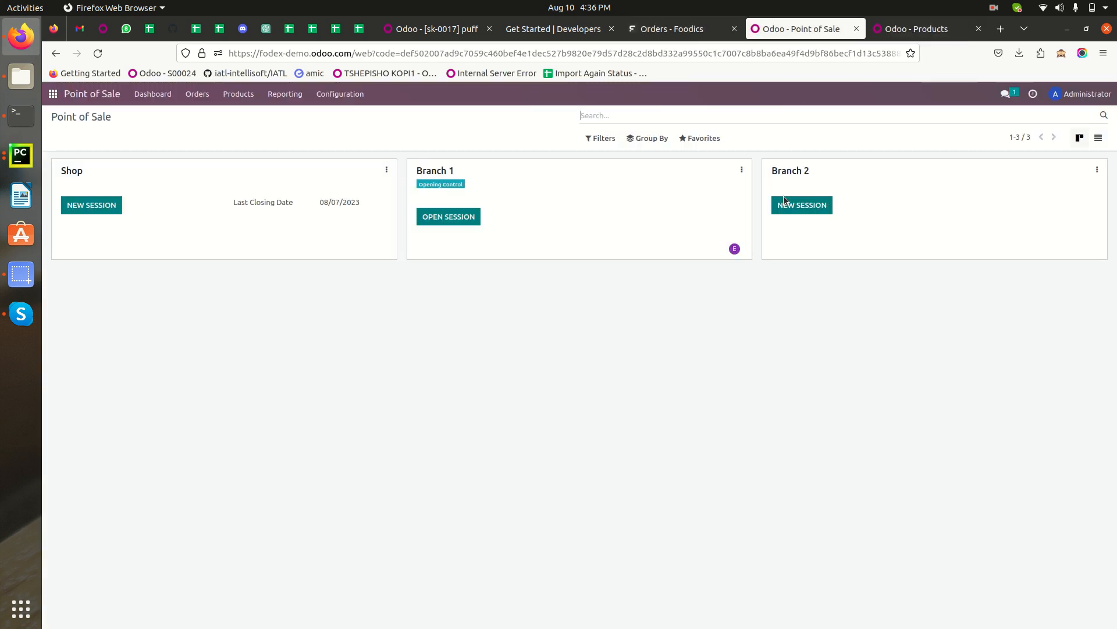
{"action": "left_click", "coordinate": [645, 26]}
{"action": "left_click", "coordinate": [673, 225]}
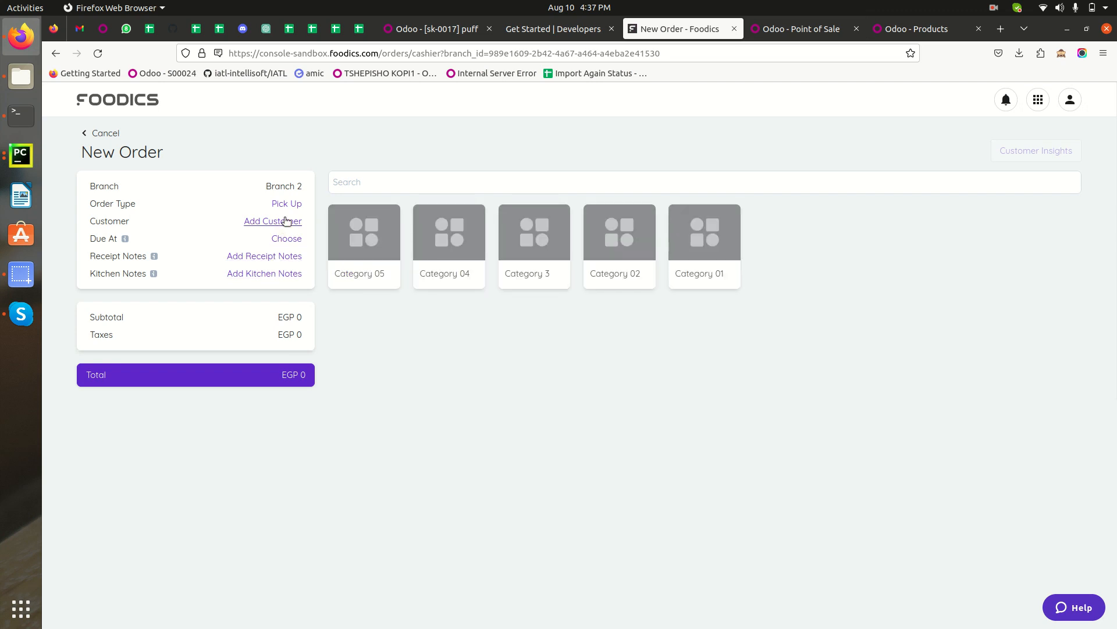
{"action": "left_click", "coordinate": [816, 36]}
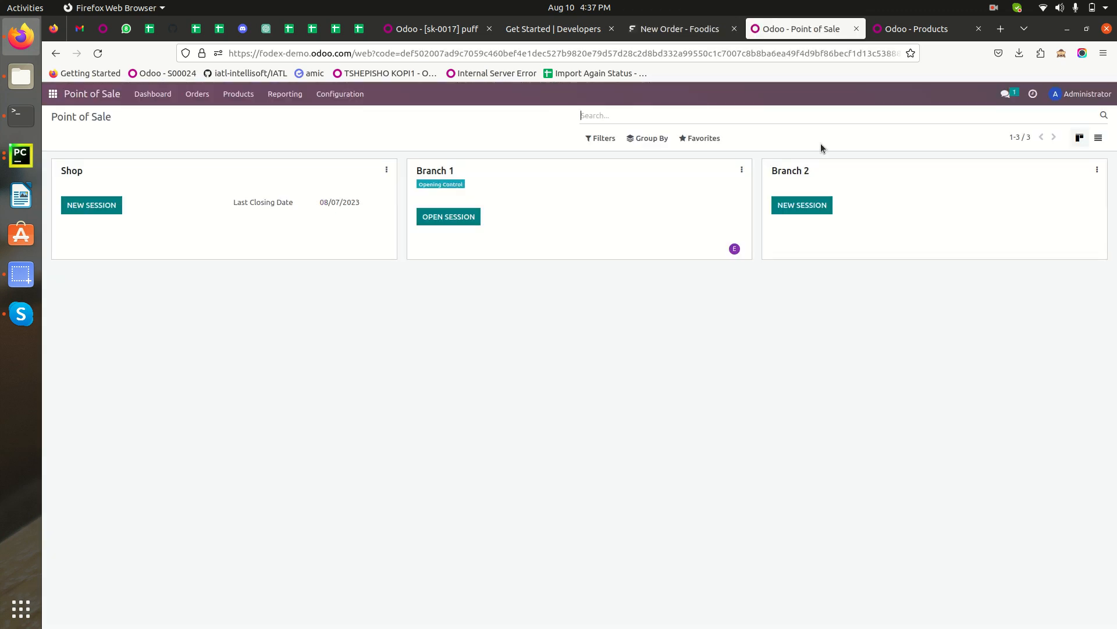
{"action": "left_click", "coordinate": [675, 29]}
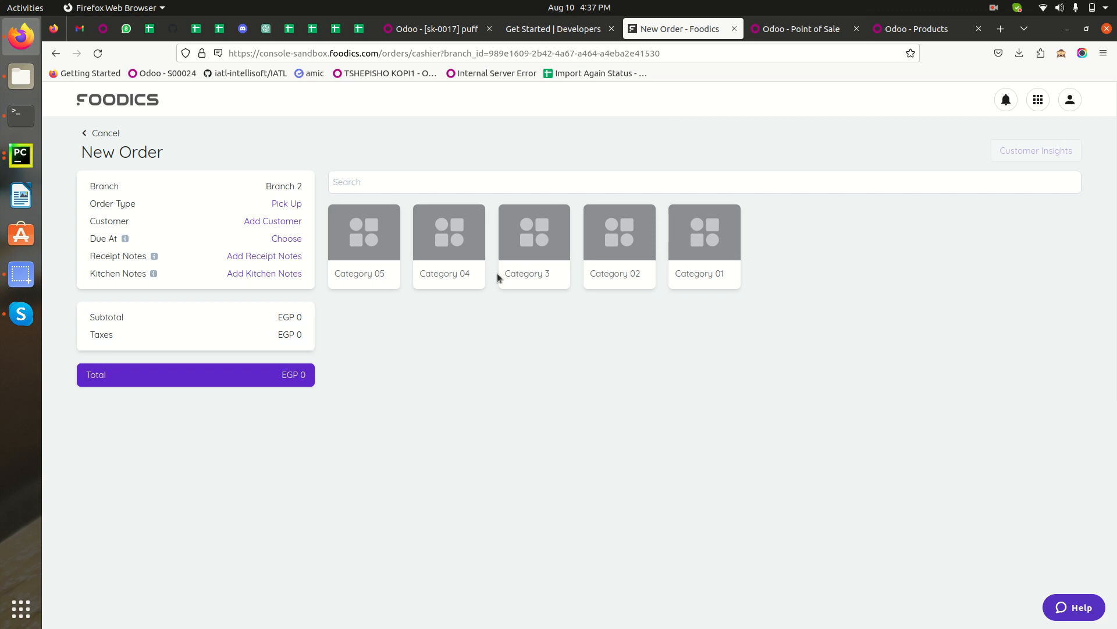
Add 2 sandwiches from Category 04 without a discount.
{"action": "left_click", "coordinate": [448, 251]}
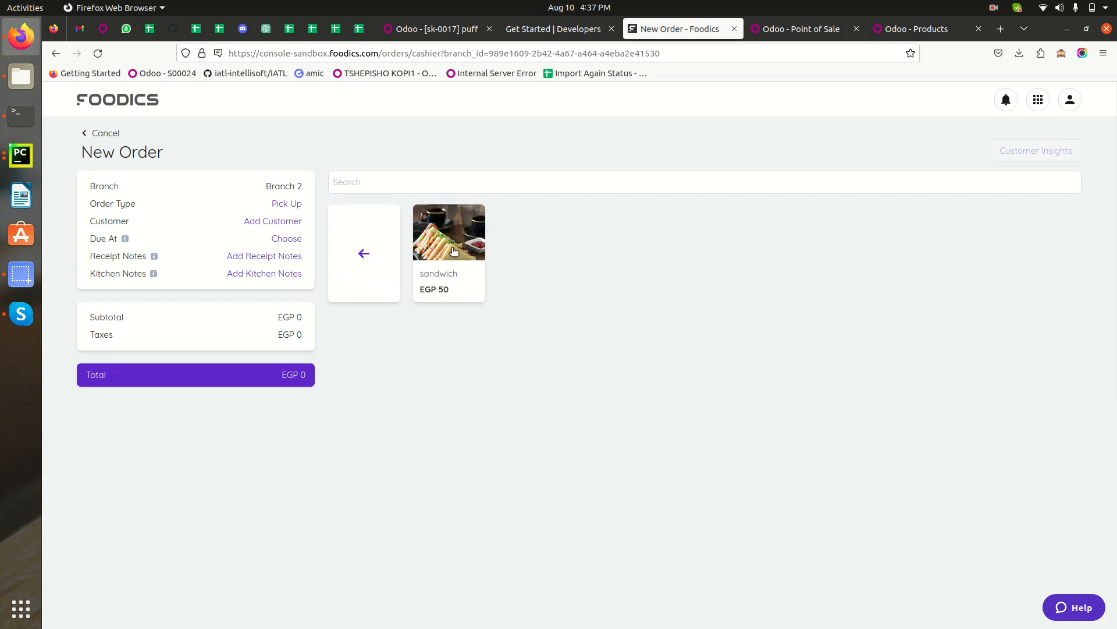
{"action": "left_click", "coordinate": [451, 251]}
{"action": "left_click", "coordinate": [477, 220]}
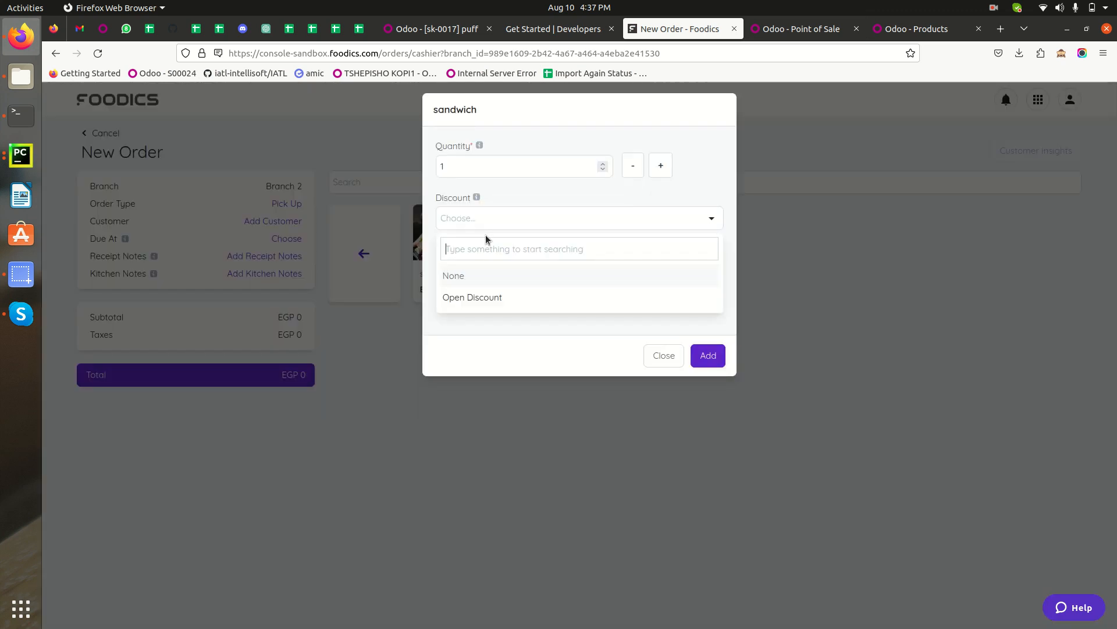
{"action": "left_click", "coordinate": [659, 165]}
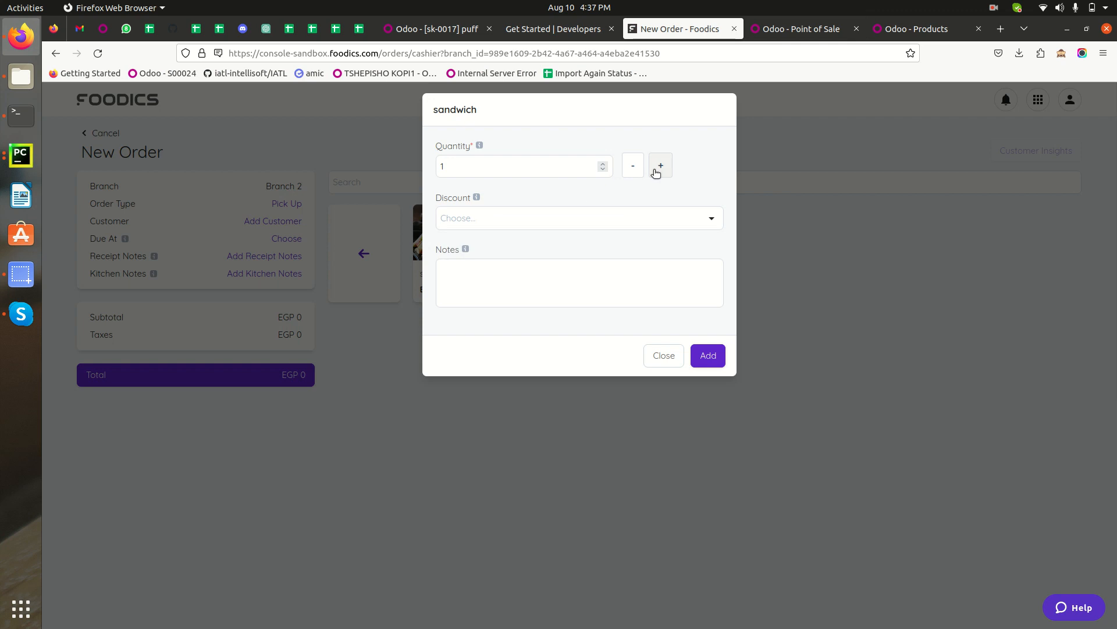
{"action": "left_click", "coordinate": [708, 355]}
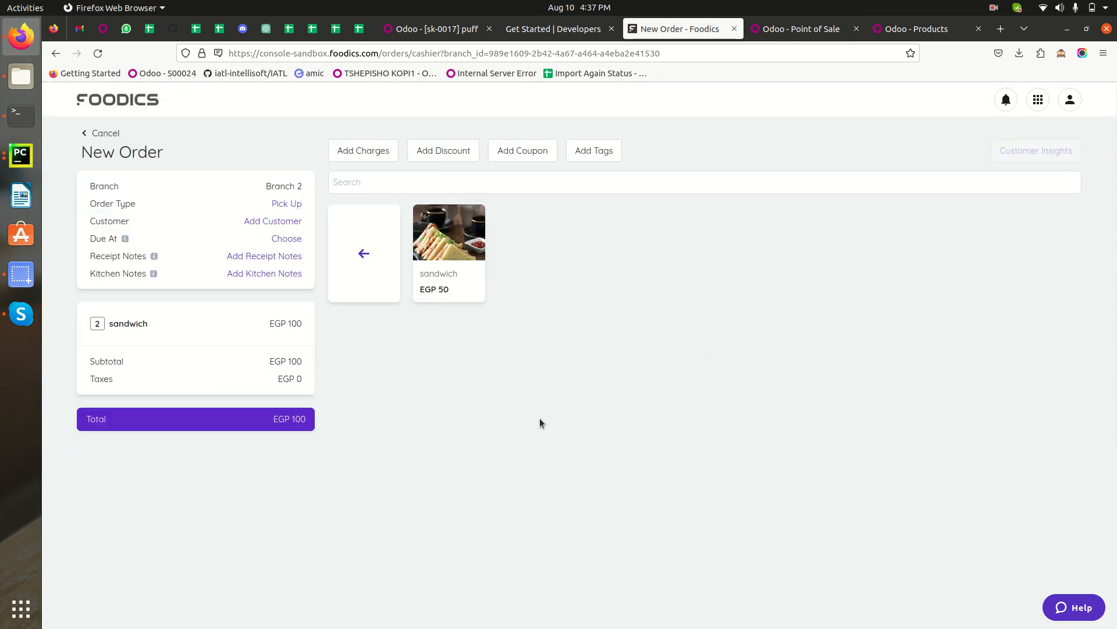
Try to pay the order in cash, then cancel it and return to the orders list.
{"action": "left_click", "coordinate": [194, 424]}
{"action": "left_click", "coordinate": [649, 177]}
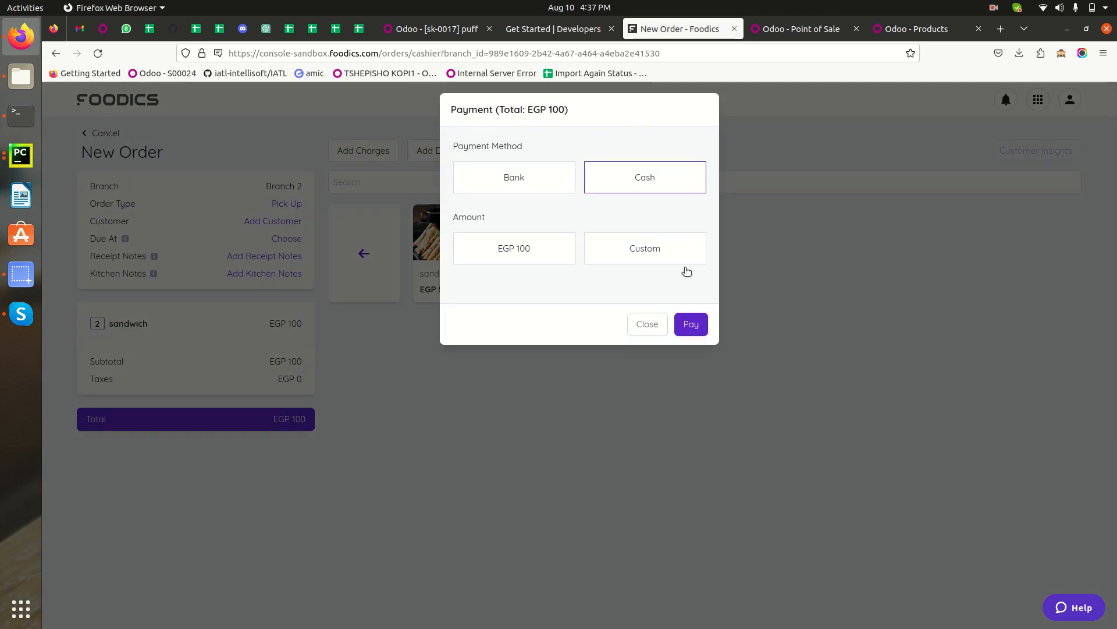
{"action": "left_click", "coordinate": [690, 325]}
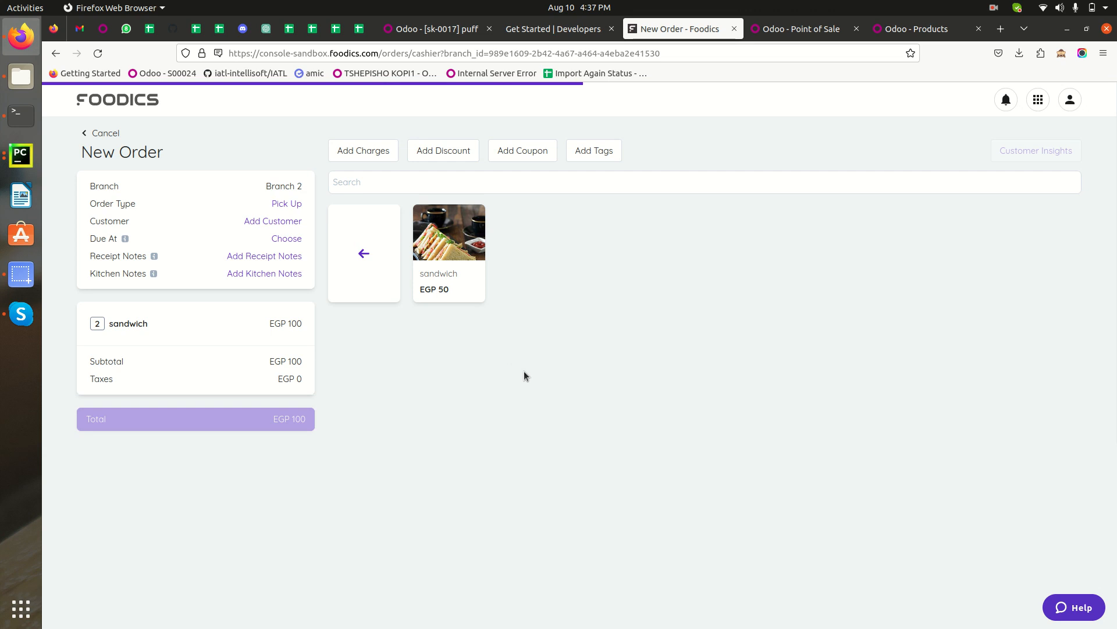
{"action": "left_click", "coordinate": [102, 133]}
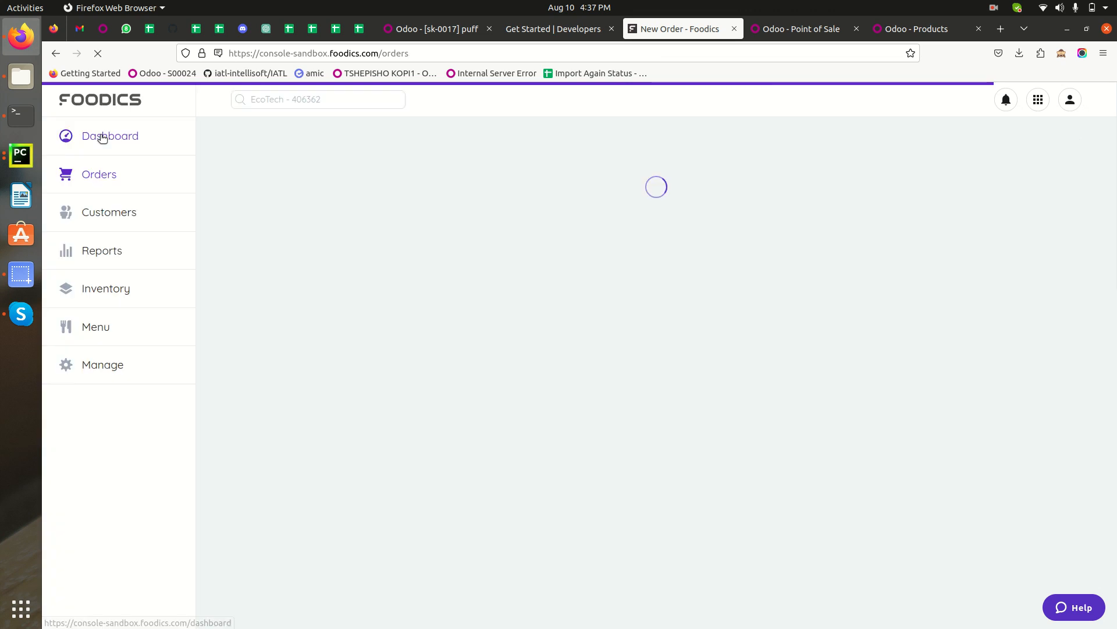
{"action": "left_click", "coordinate": [115, 177]}
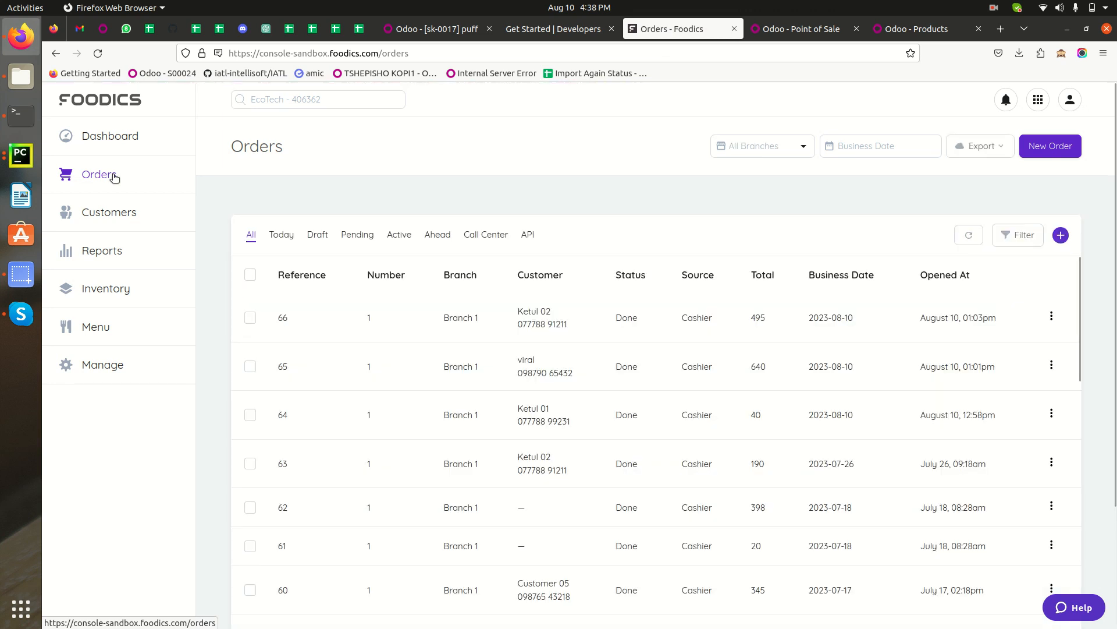
Start a new Foodics cashier order for Branch 2 (B02).
{"action": "left_click", "coordinate": [1053, 148]}
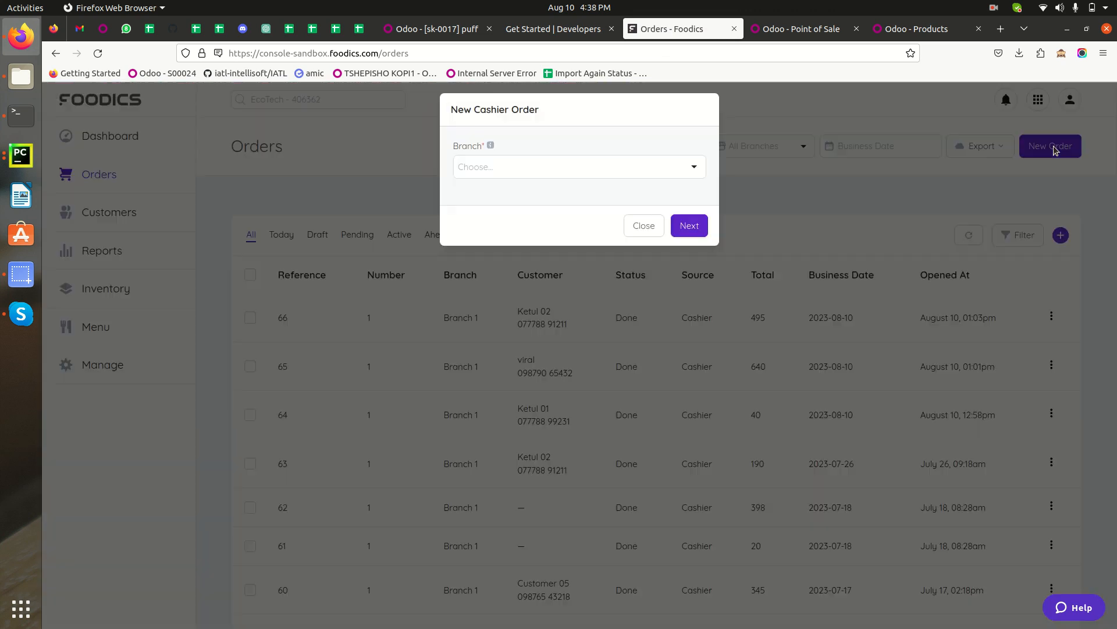
{"action": "left_click", "coordinate": [499, 167]}
{"action": "left_click", "coordinate": [492, 247]}
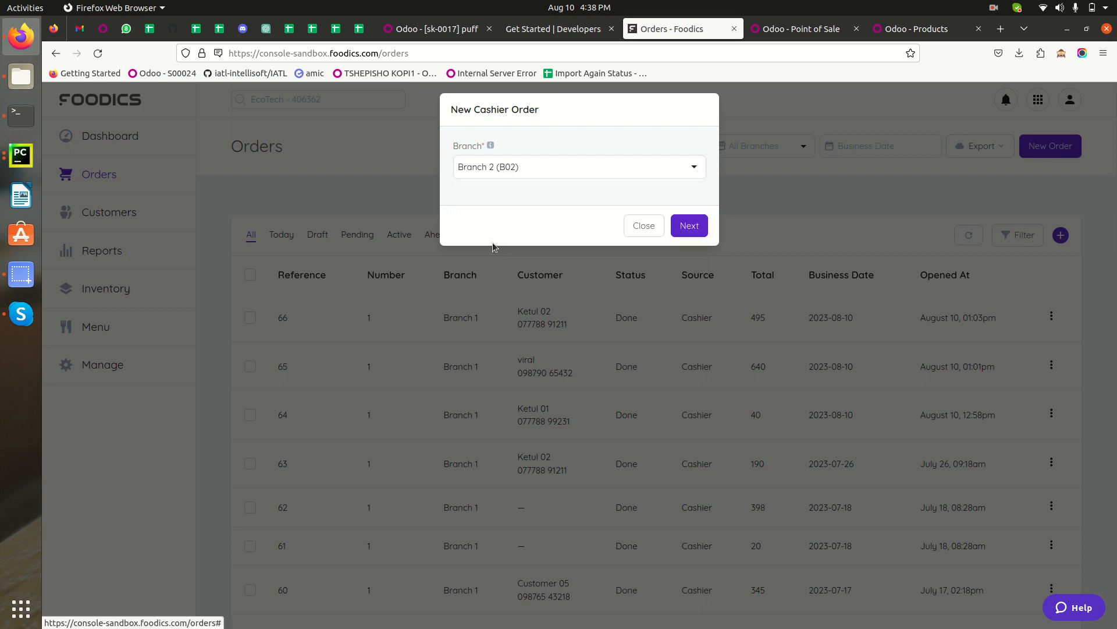
{"action": "left_click", "coordinate": [691, 226]}
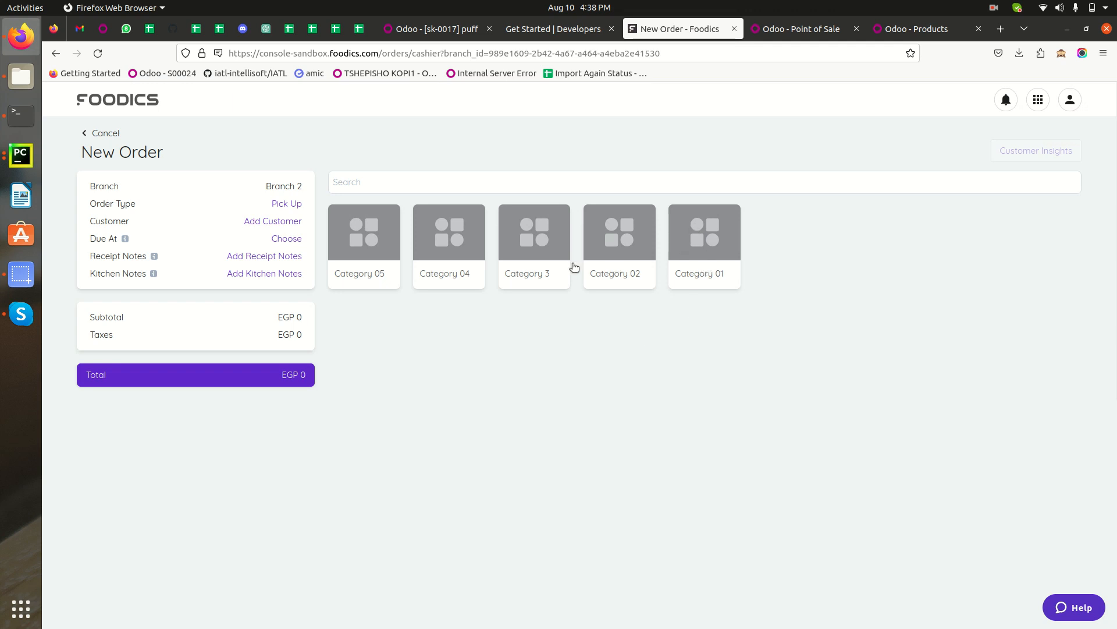
Add 2 sandwiches from Category 04 without a discount.
{"action": "left_click", "coordinate": [450, 256]}
{"action": "left_click", "coordinate": [453, 239]}
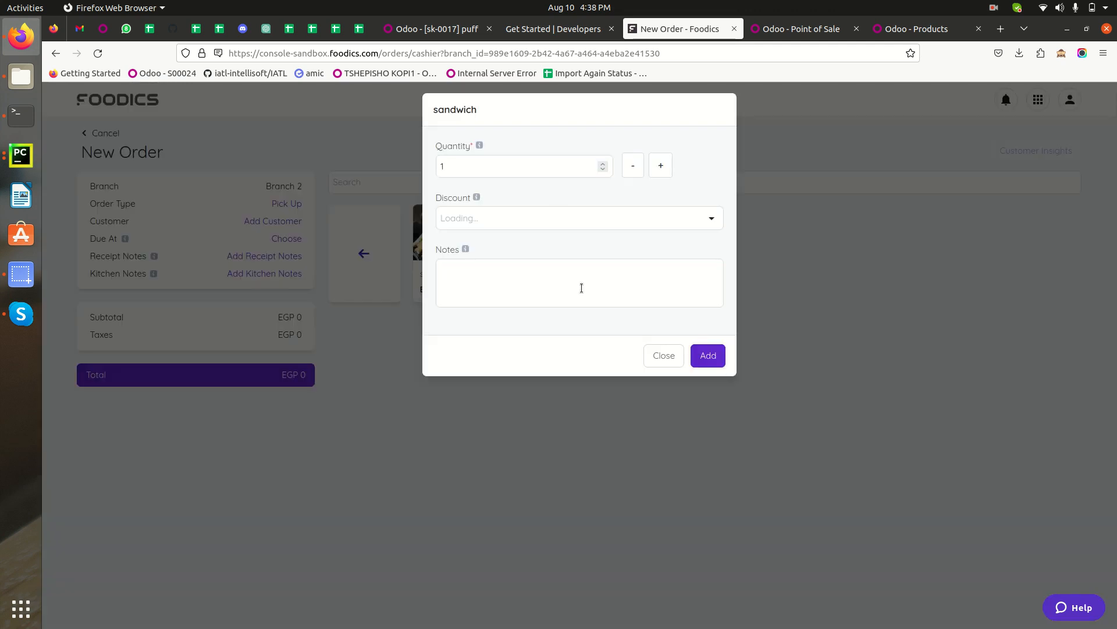
{"action": "left_click", "coordinate": [660, 166]}
{"action": "left_click", "coordinate": [504, 221]}
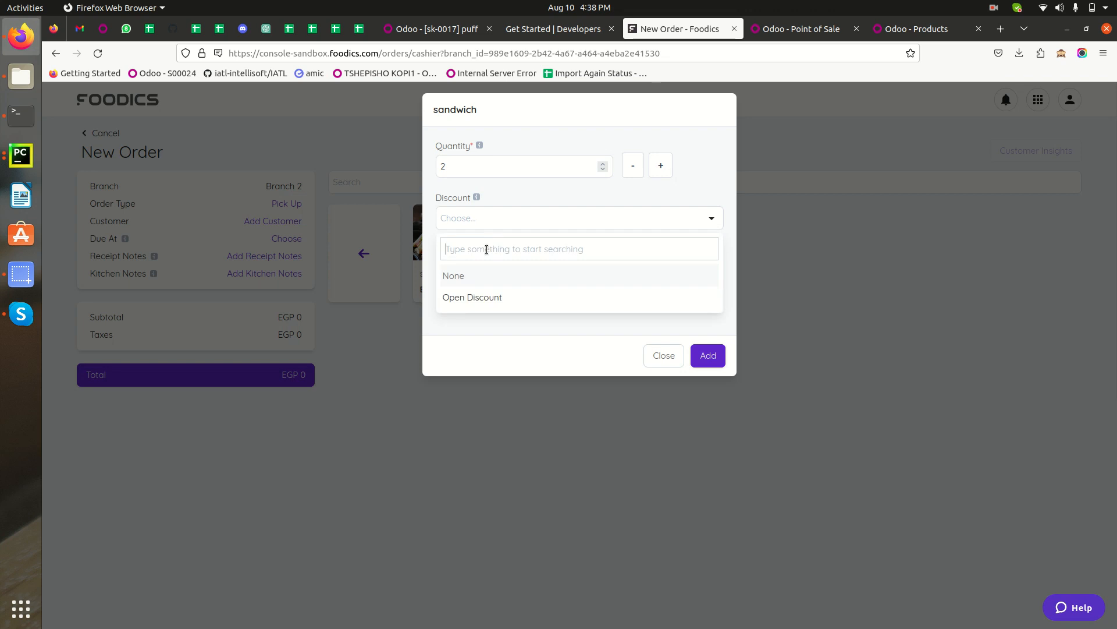
{"action": "left_click", "coordinate": [702, 355]}
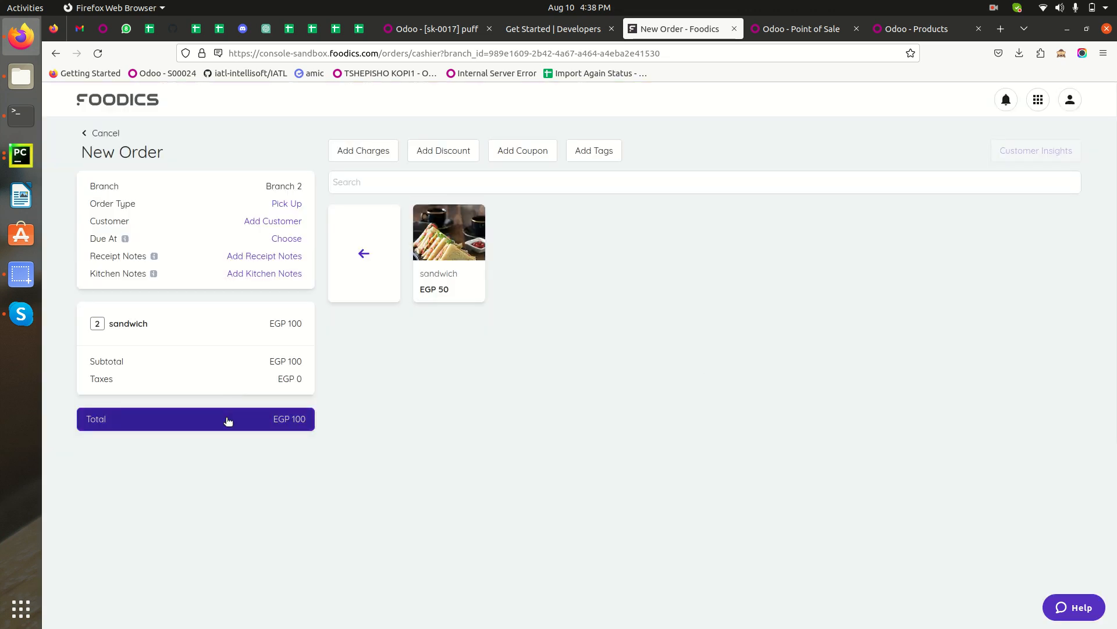
Pay the order by Bank for EGP 100 and close the success message.
{"action": "left_click", "coordinate": [227, 421]}
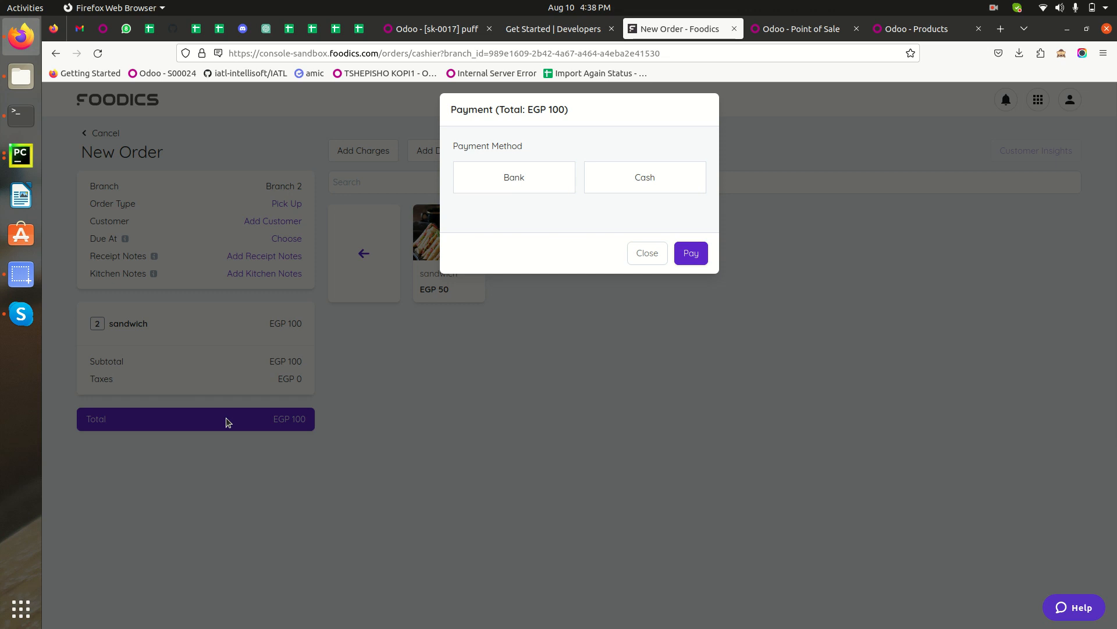
{"action": "left_click", "coordinate": [510, 178]}
{"action": "left_click", "coordinate": [512, 262]}
{"action": "left_click", "coordinate": [692, 324]}
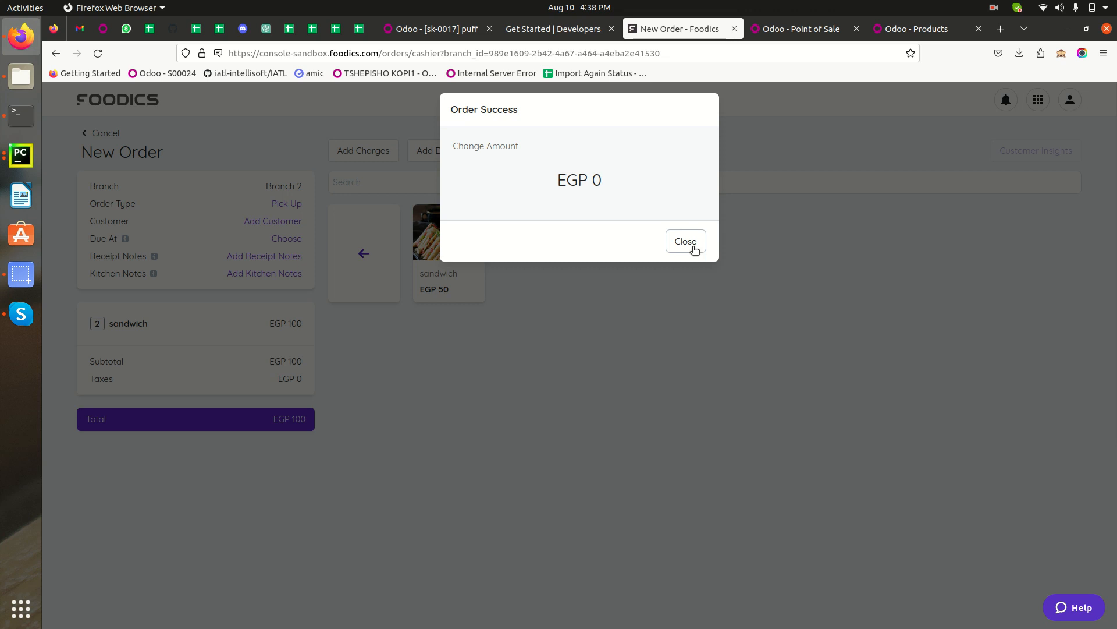
{"action": "left_click", "coordinate": [675, 242]}
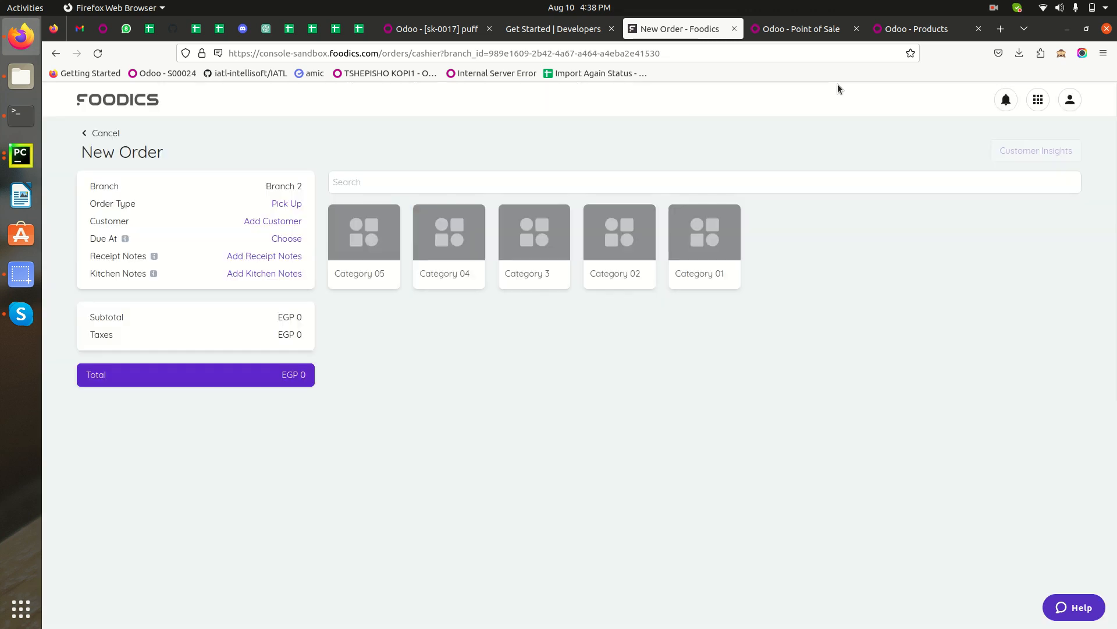
Open Branch 2's Point of Sale orders in Odoo, review synced order 67, and return to the Point of Sale dashboard.
{"action": "left_click", "coordinate": [812, 32]}
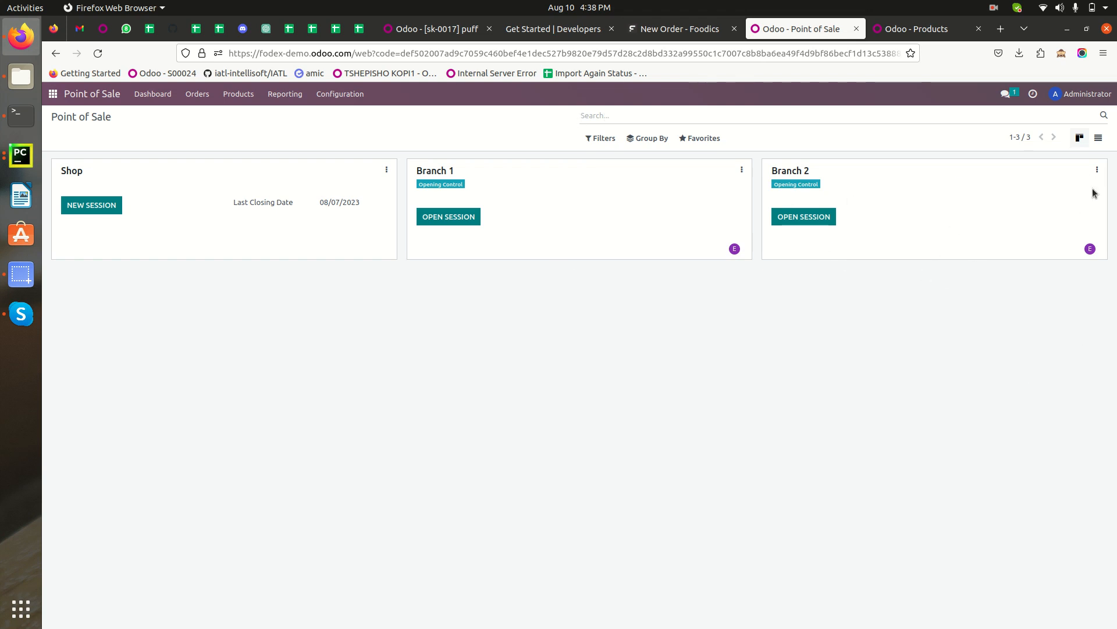
{"action": "left_click", "coordinate": [1097, 170]}
{"action": "left_click", "coordinate": [895, 213]}
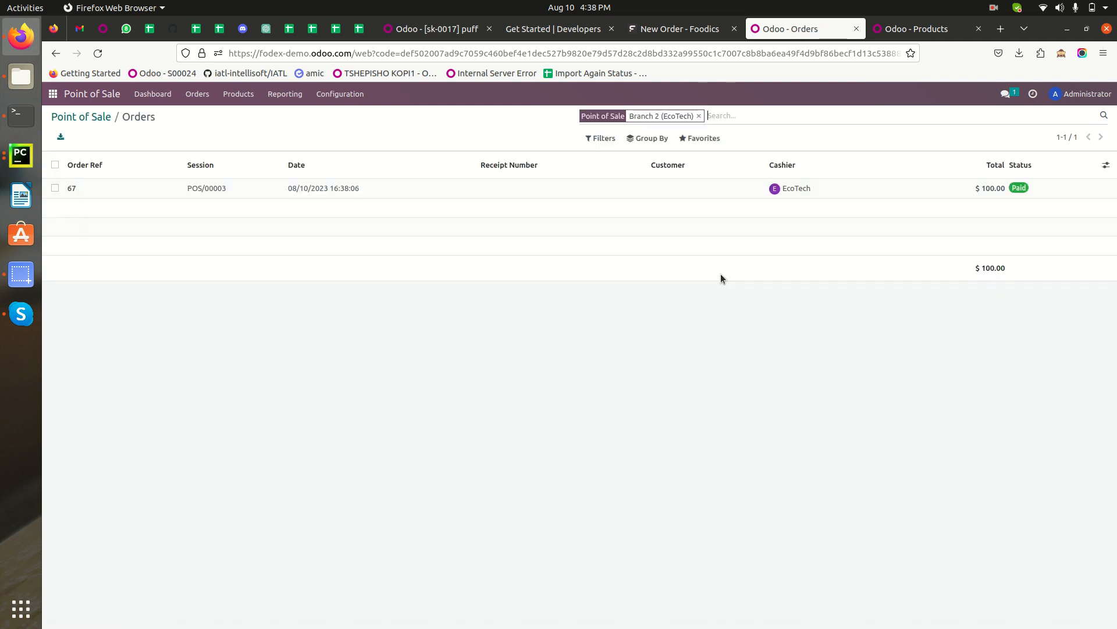
{"action": "left_click", "coordinate": [100, 193]}
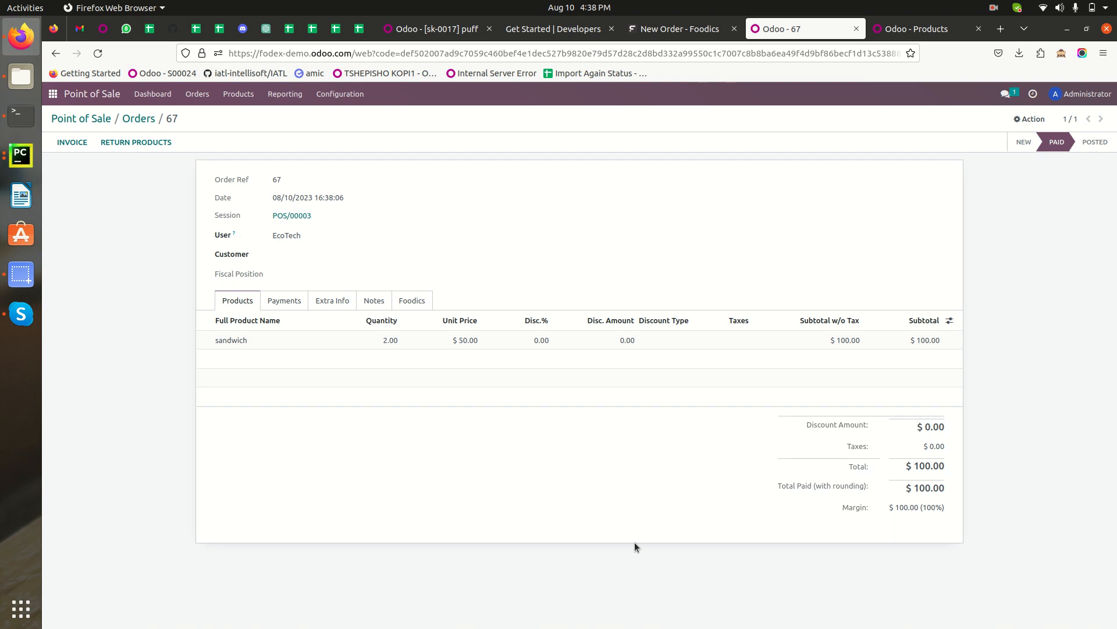
{"action": "left_click", "coordinate": [138, 120]}
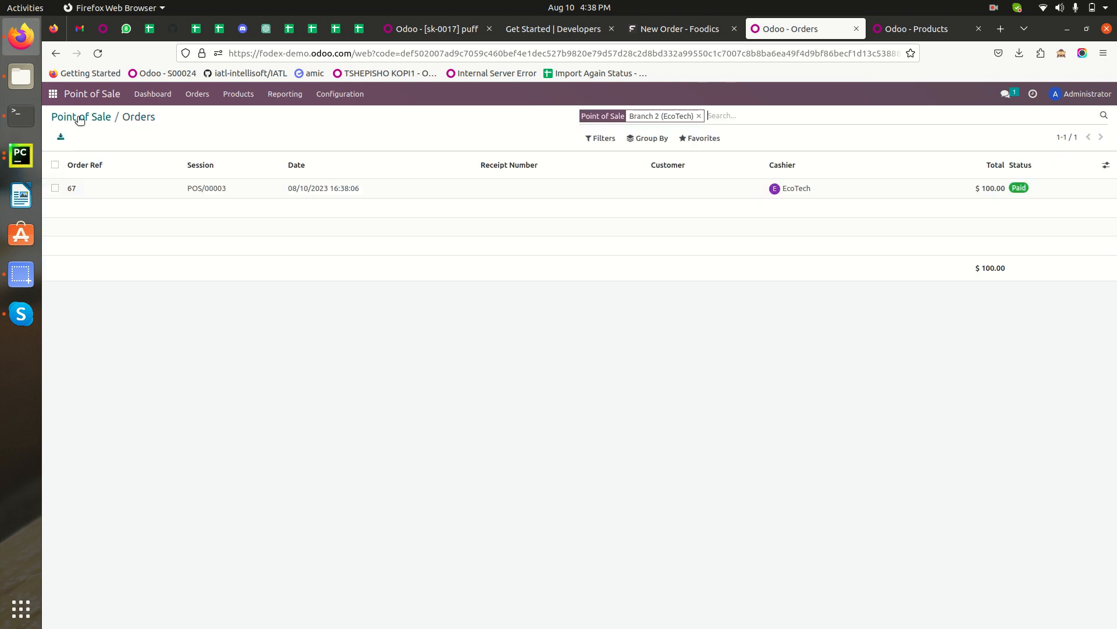
{"action": "left_click", "coordinate": [80, 117]}
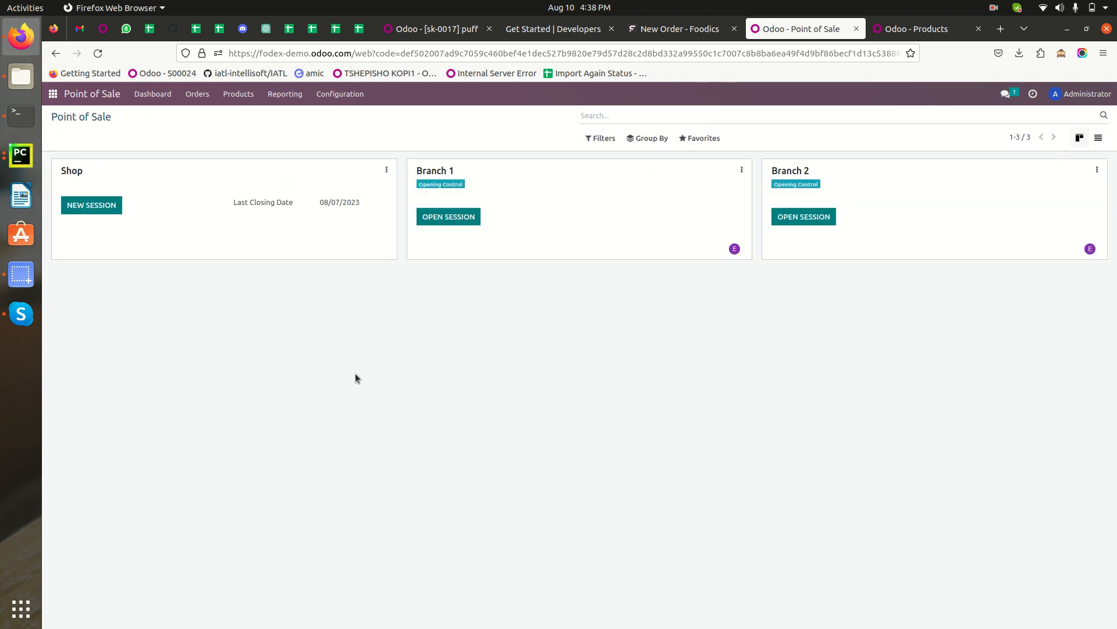